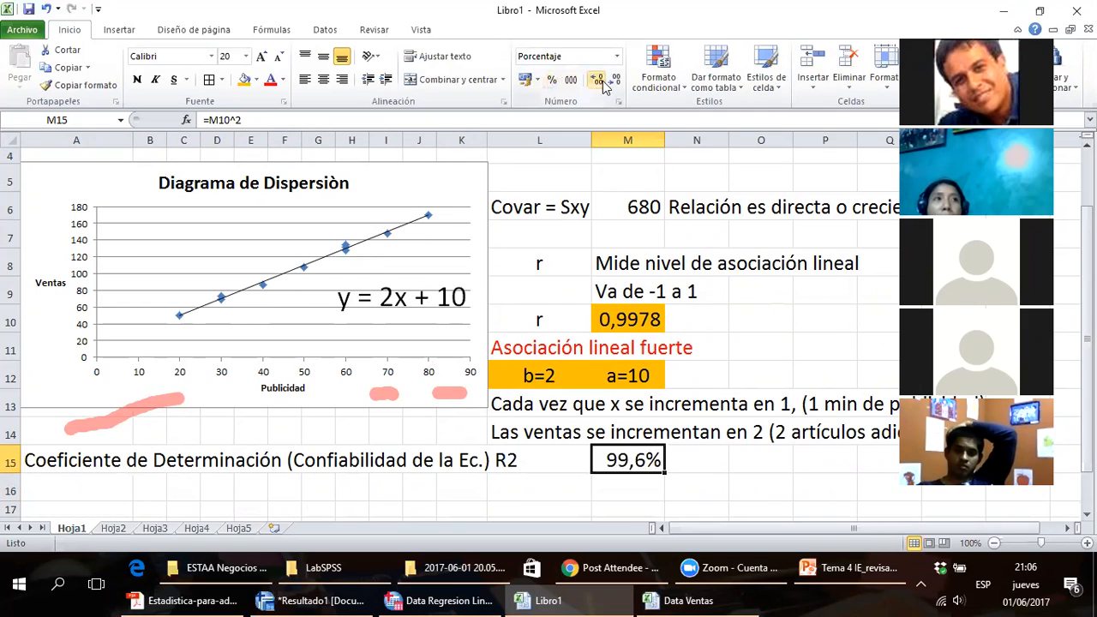
- Fill cell M15, which holds the coefficient of determination, with orange
left_click(523, 485)
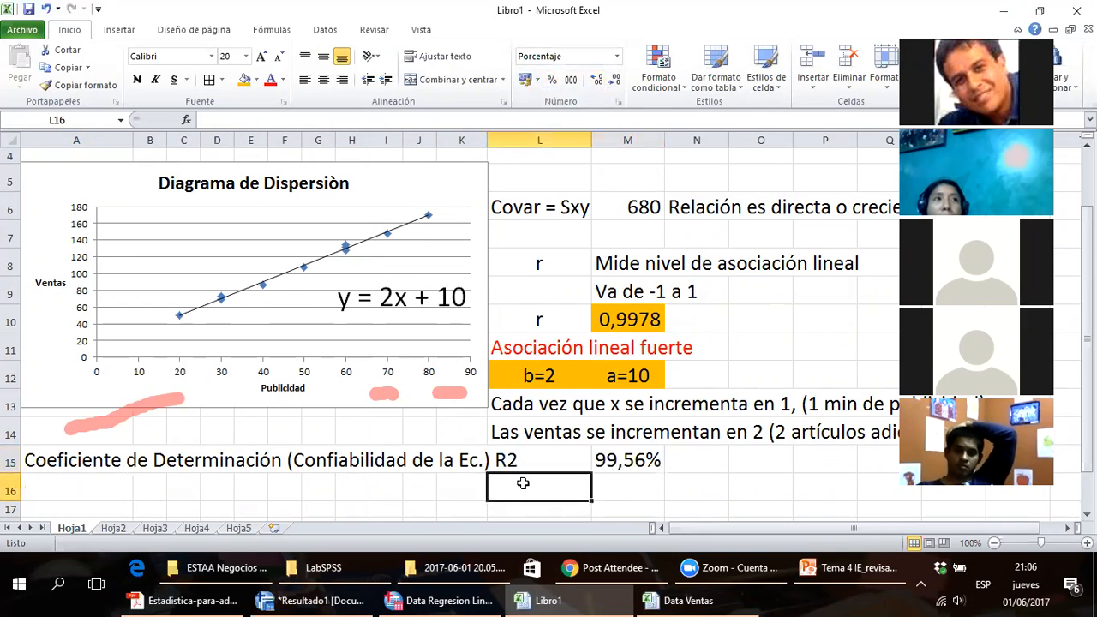
left_click(642, 458)
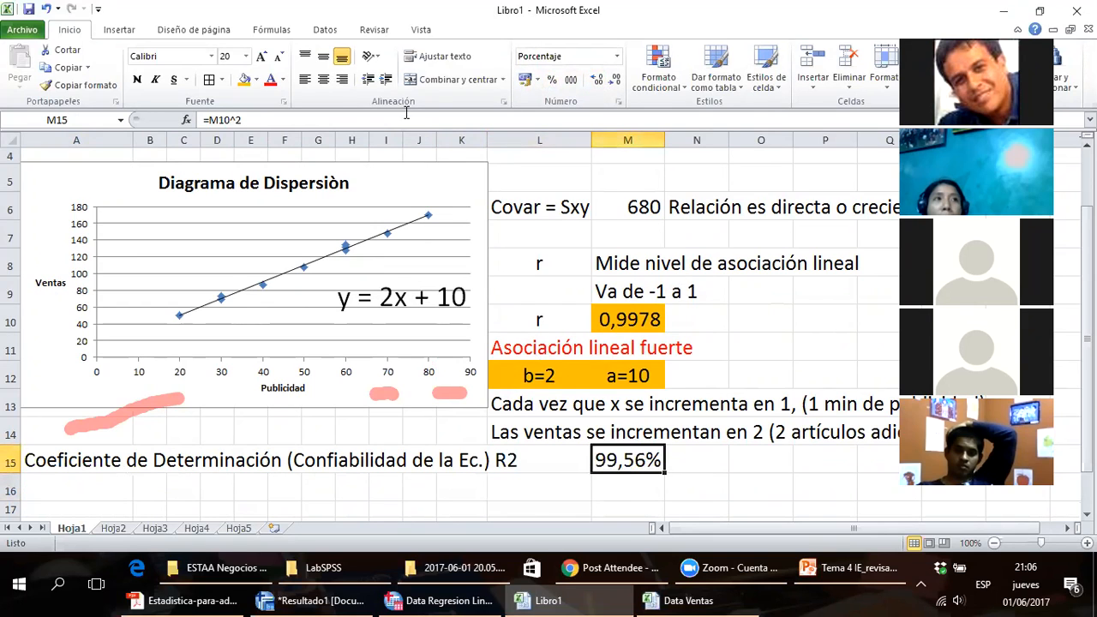
left_click(244, 79)
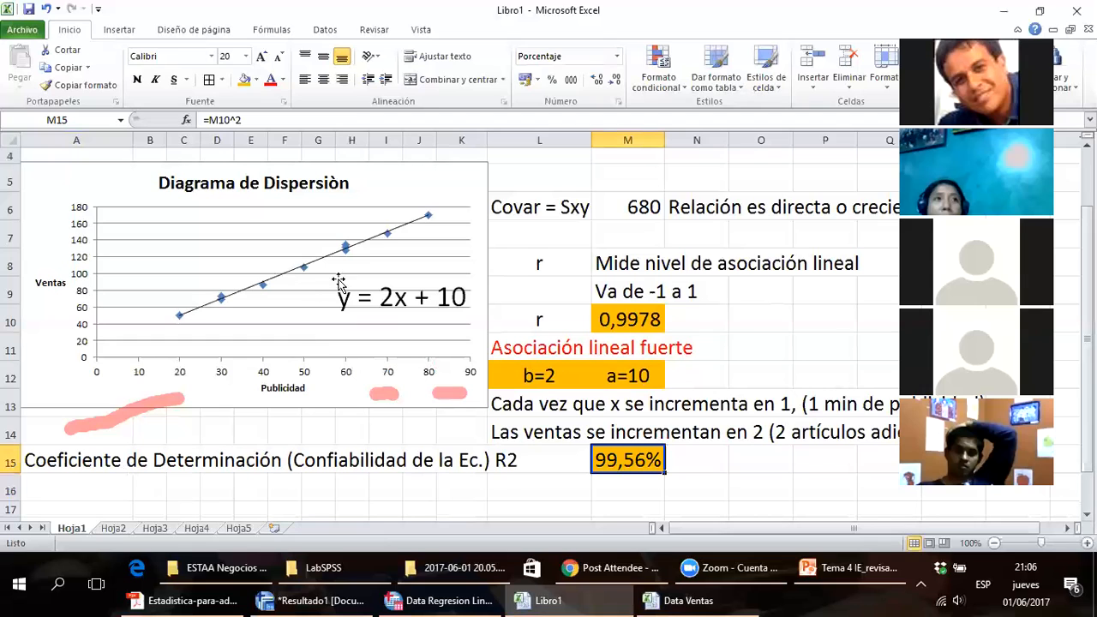
left_click(375, 243)
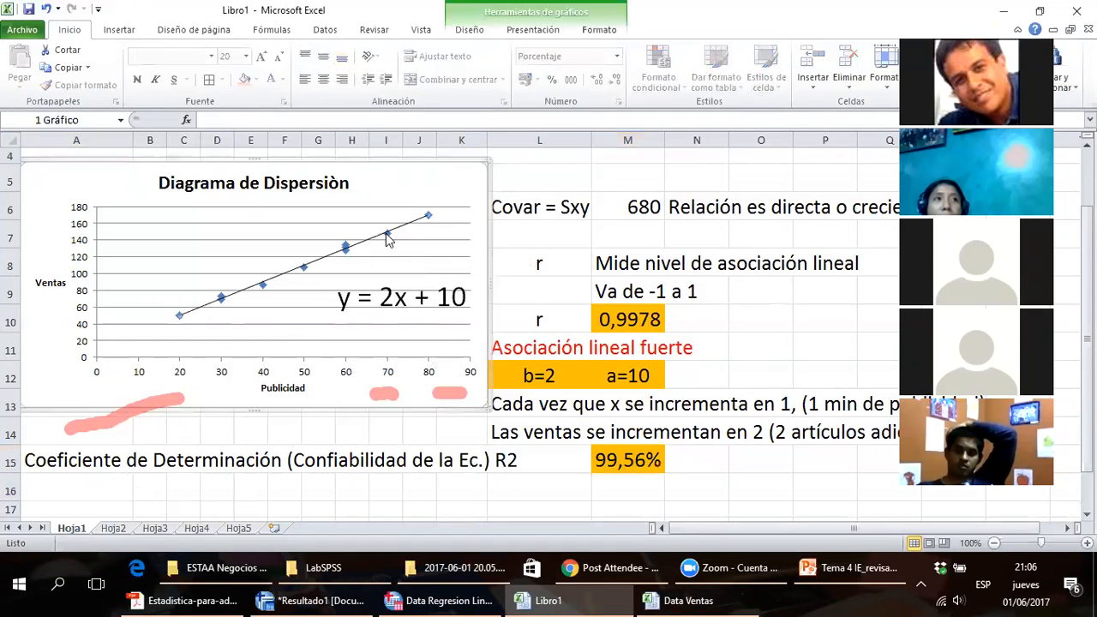
left_click(312, 24)
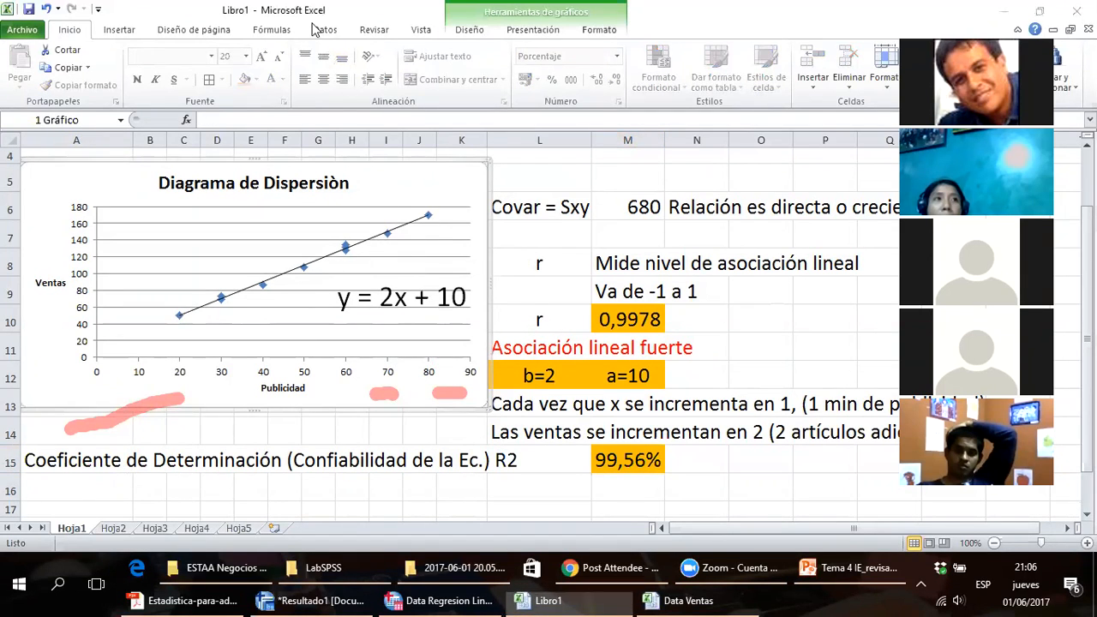
left_click(389, 239)
right_click(389, 239)
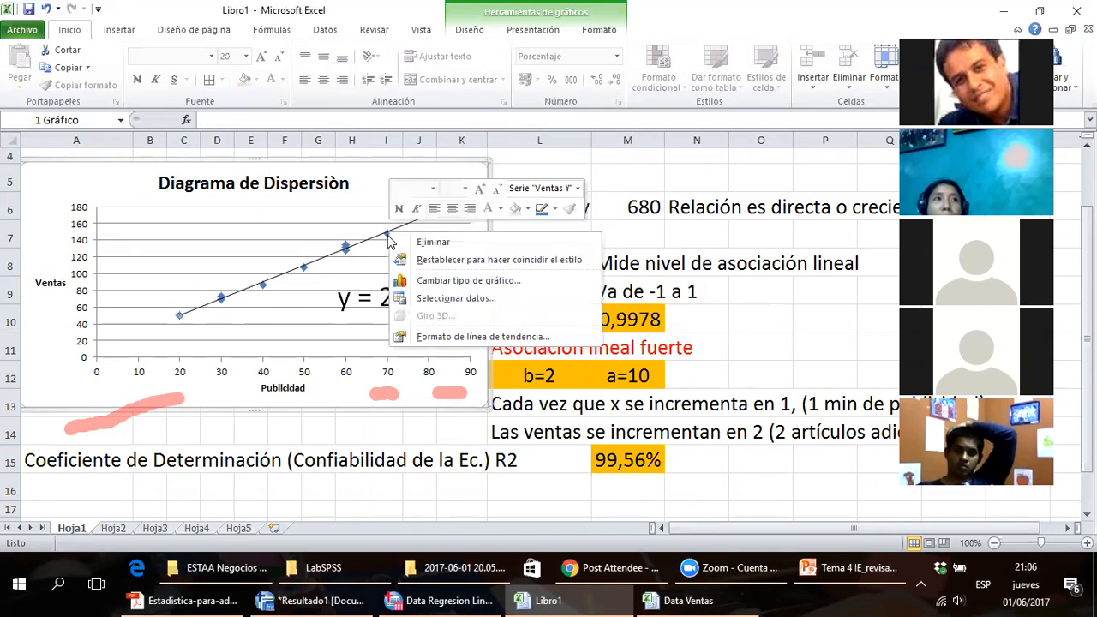
left_click(347, 250)
right_click(347, 250)
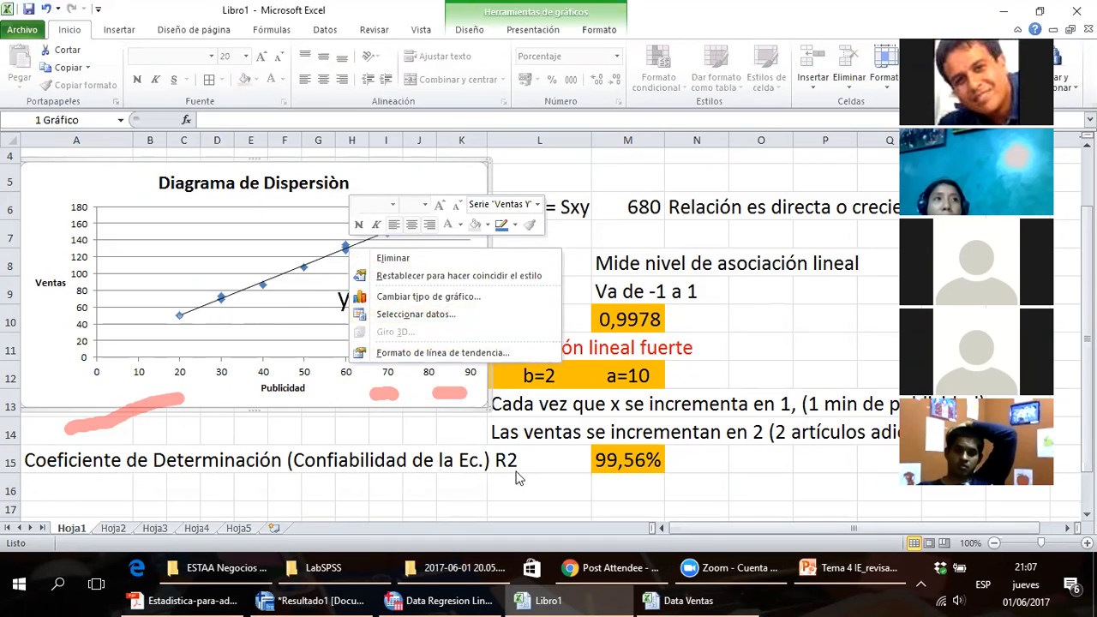
left_click(600, 464)
left_click(616, 464)
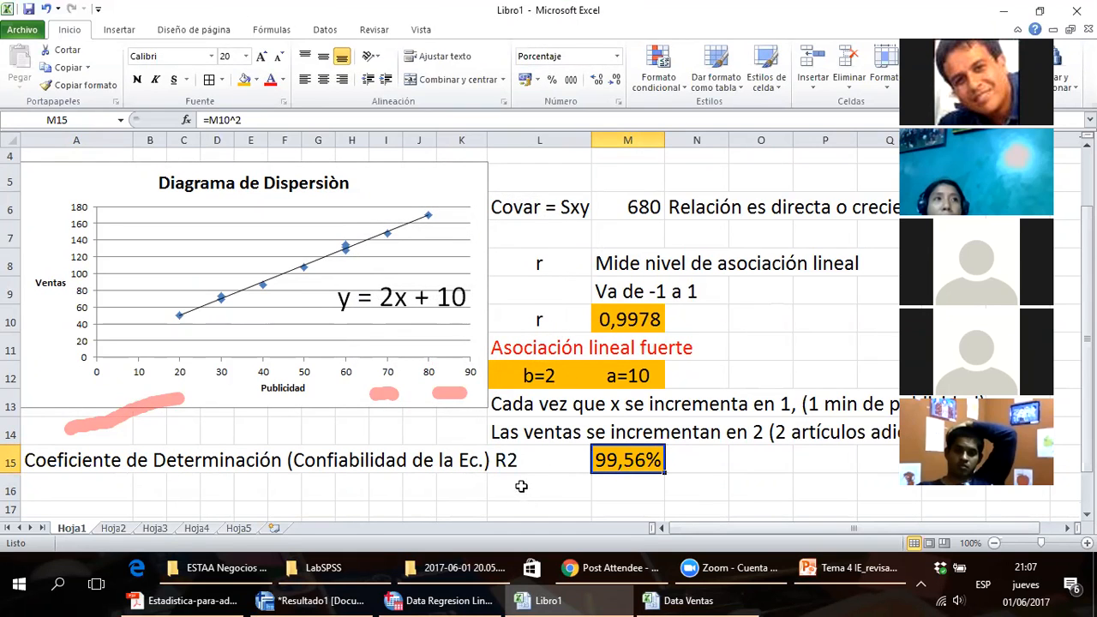
left_click_drag(566, 461, 627, 463)
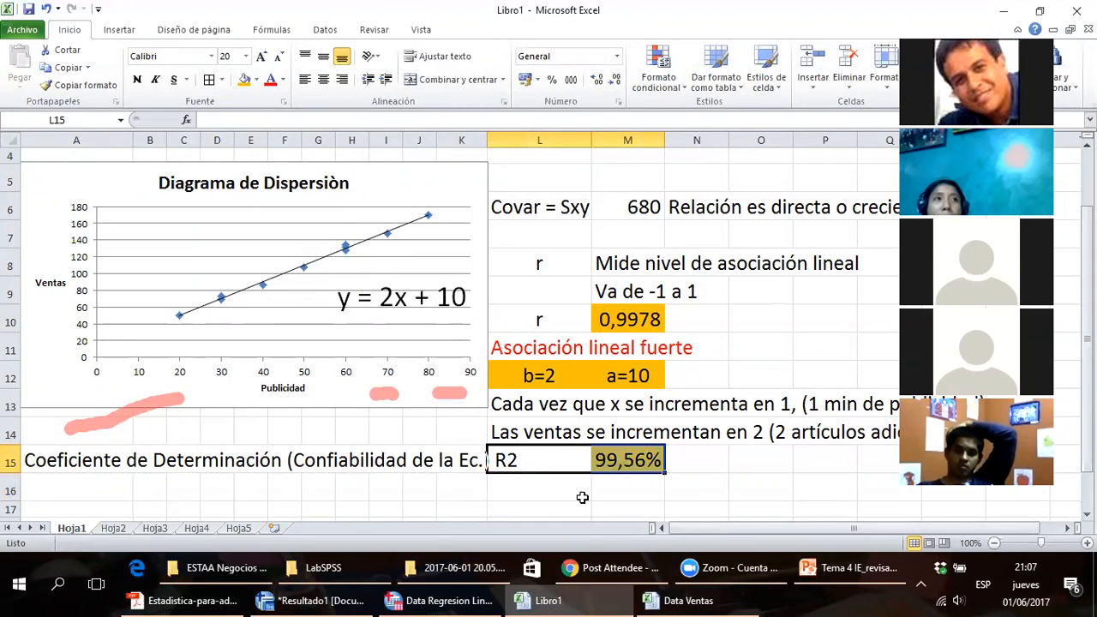
- Copy the formatting of the coefficient label in A15 to cell A16
right_click(92, 460)
left_click(274, 502)
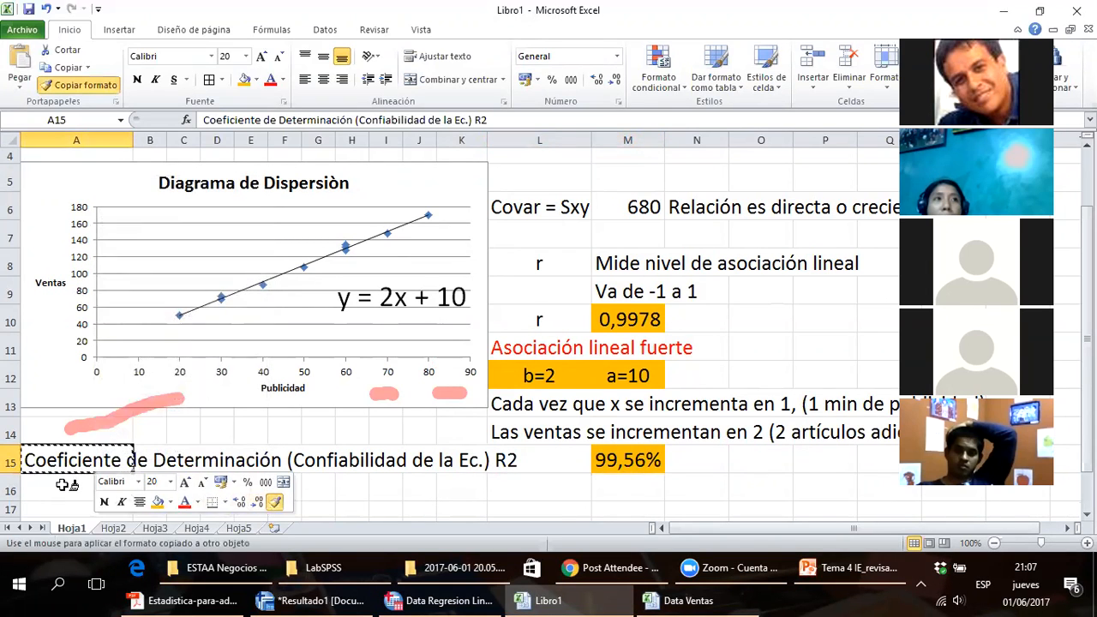
left_click(95, 485)
- Enter in A16 "El 99,56% de la variación de Y(Ventas) es explicado por la variación de los X(Publicidad)."
type("E")
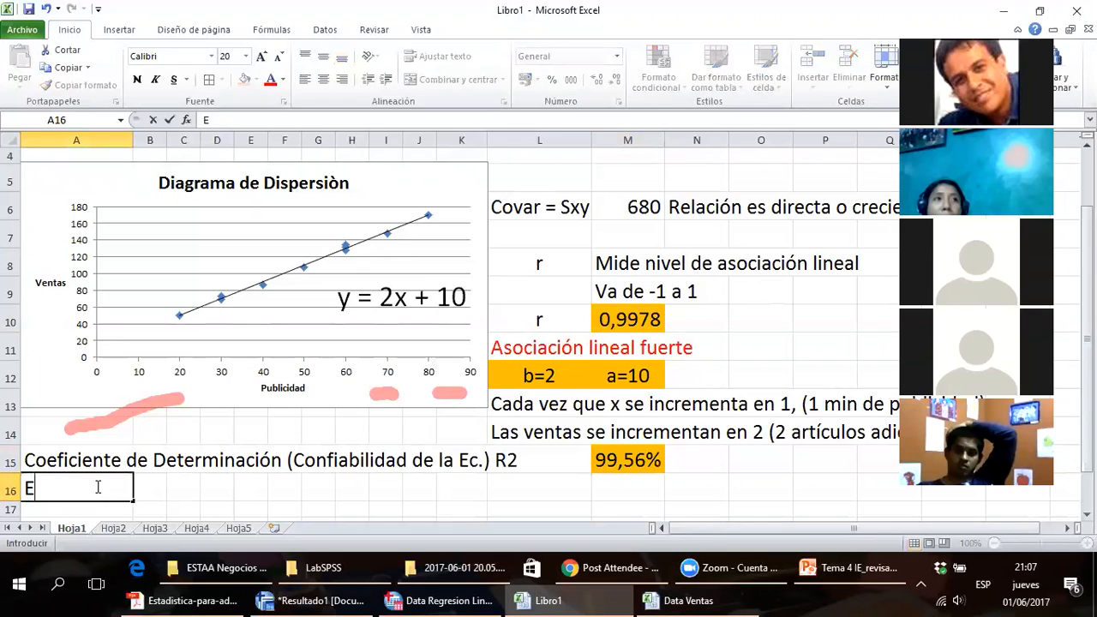
type("l 99,56% de la variación de Y")
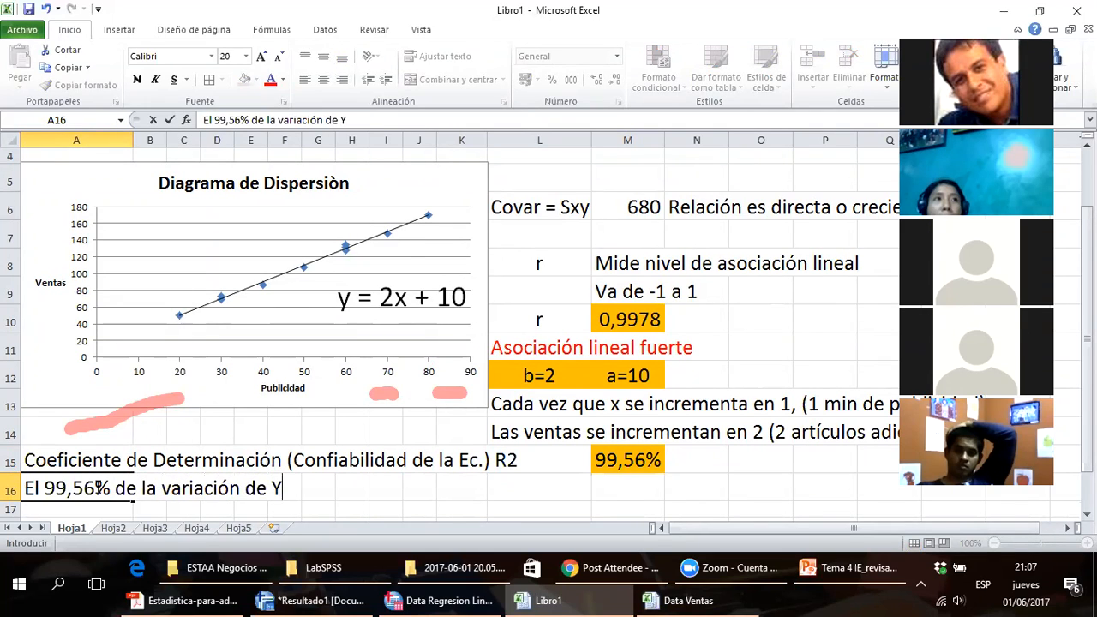
type("(Ventas")
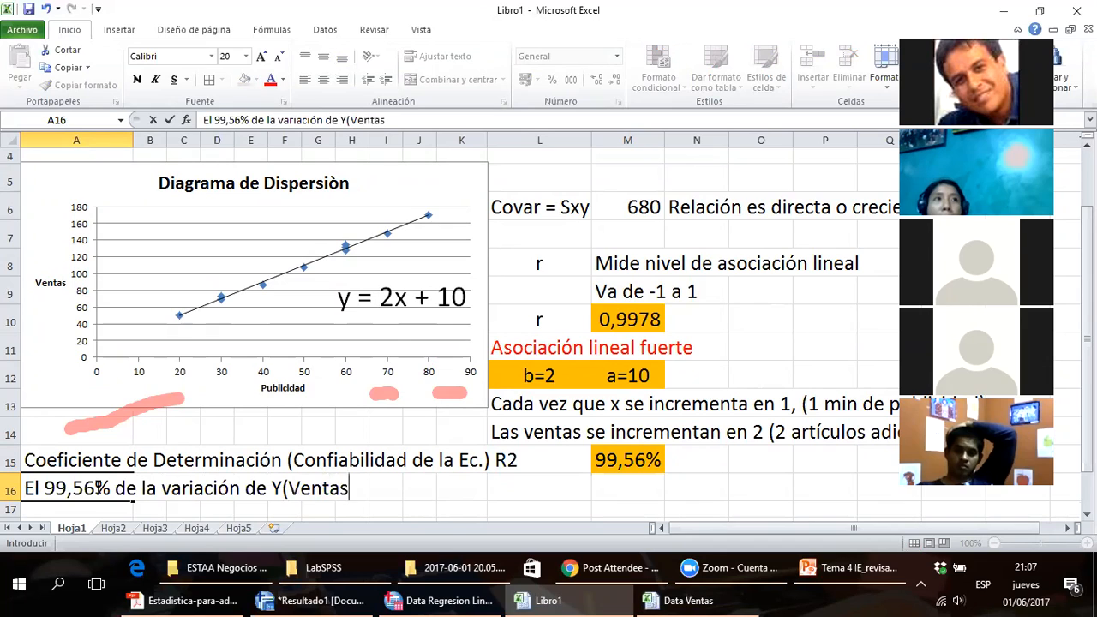
type(") es exp")
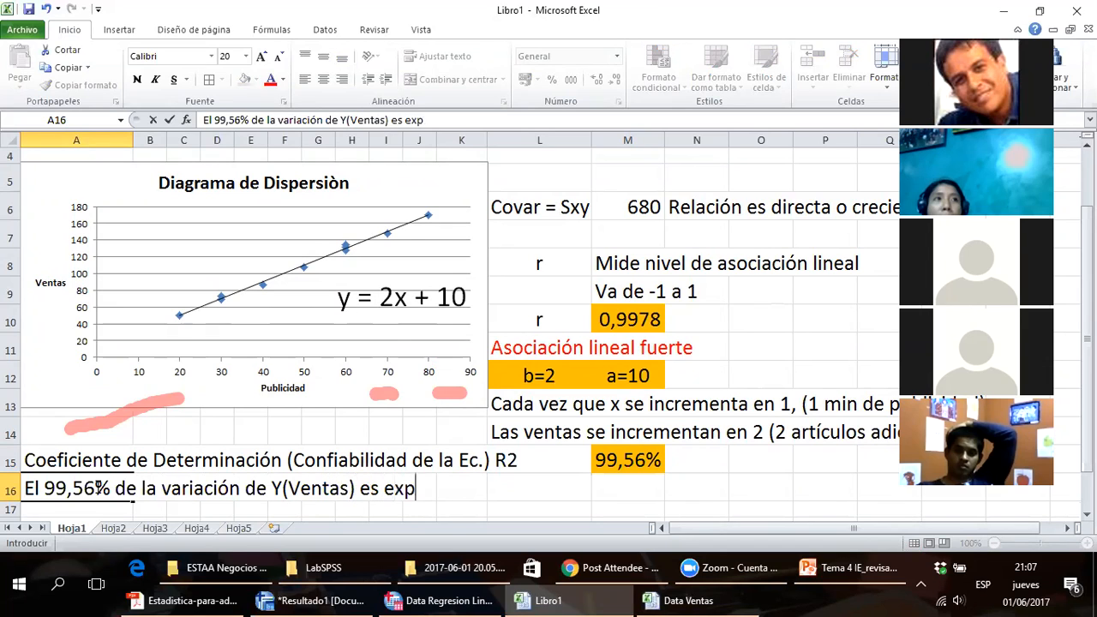
type("licado por la ")
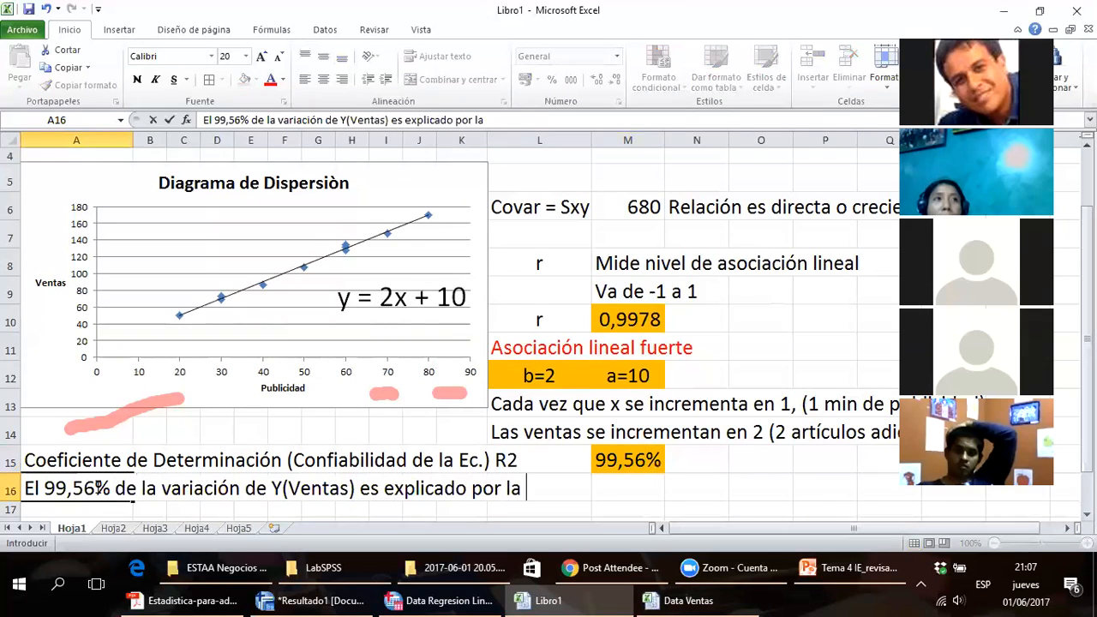
type("variación de")
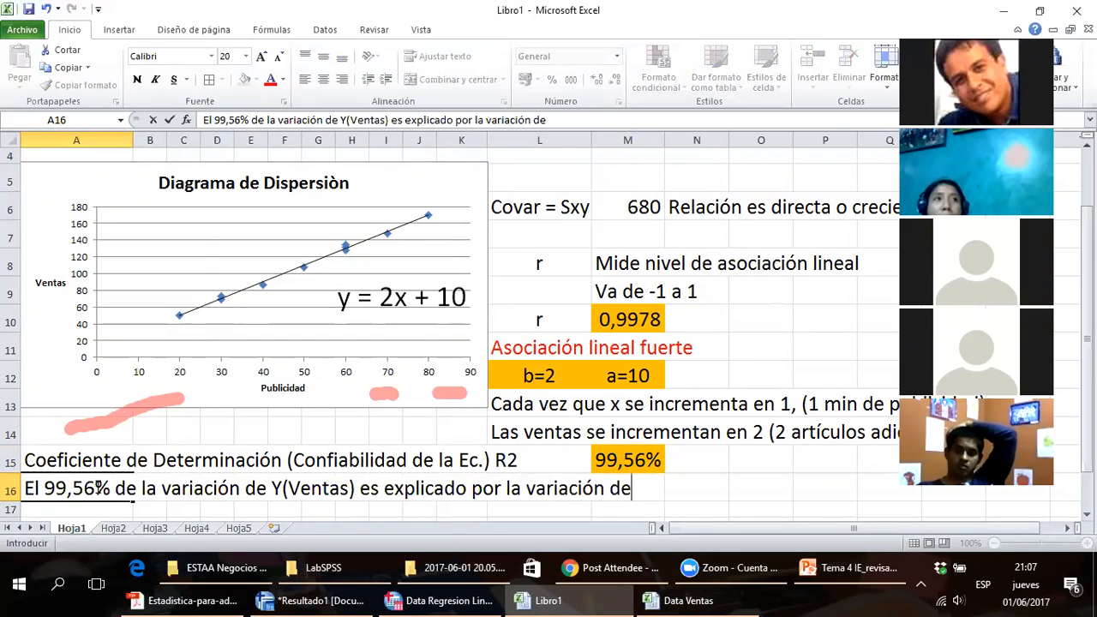
type(" los X(Publicidad)")
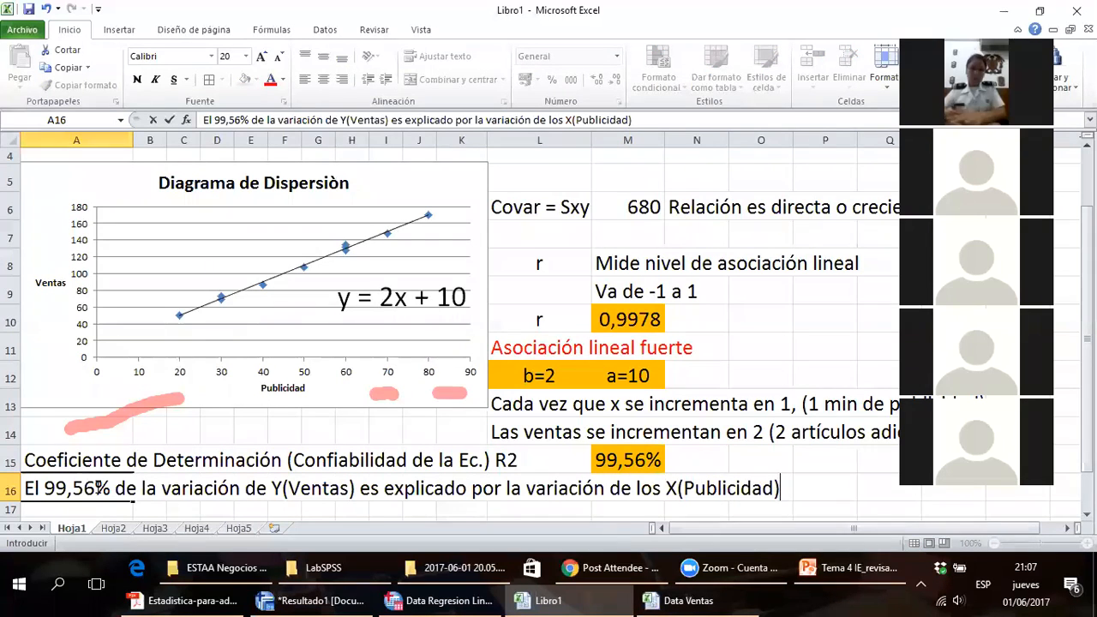
type(".")
key("Return")
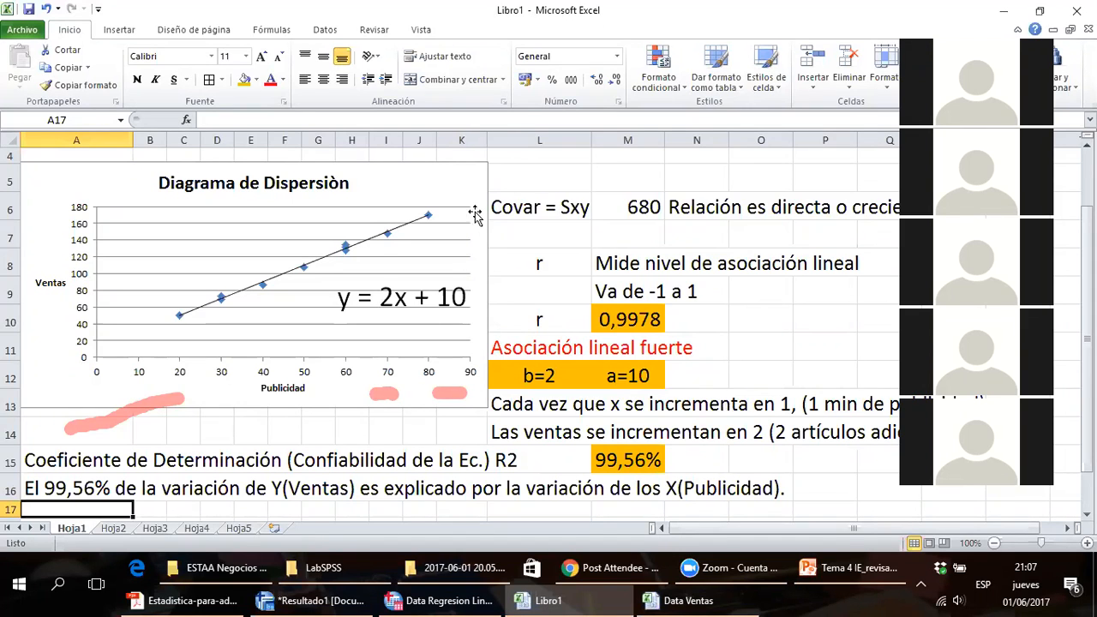
- Switch to the Data Ventas workbook and examine the Publicidad X and Ventas Y data enlarged
left_click(453, 163)
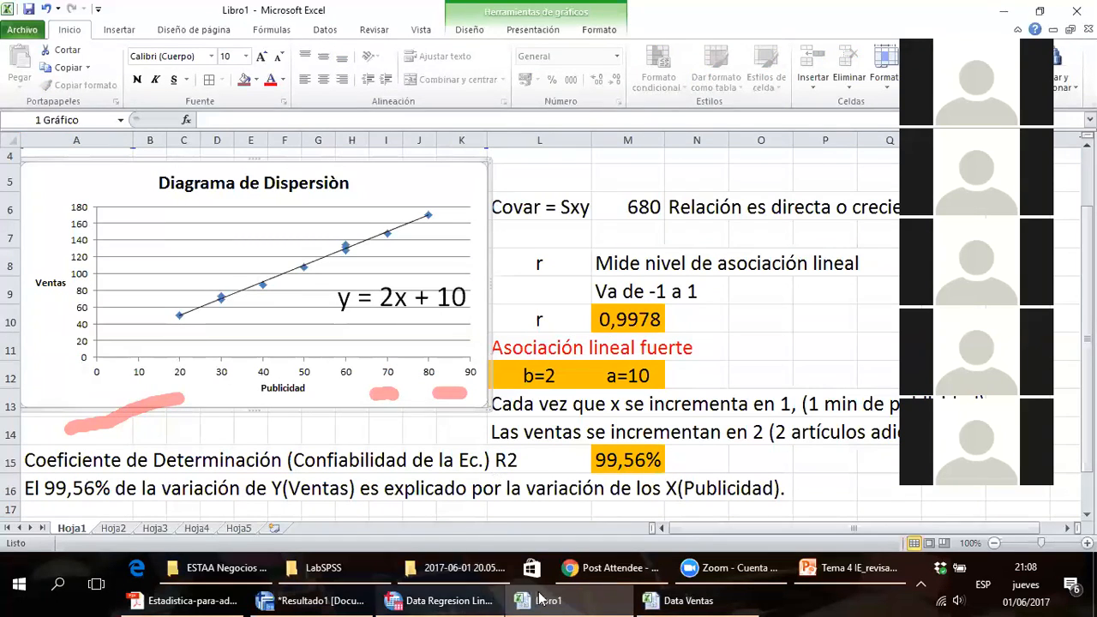
left_click(674, 598)
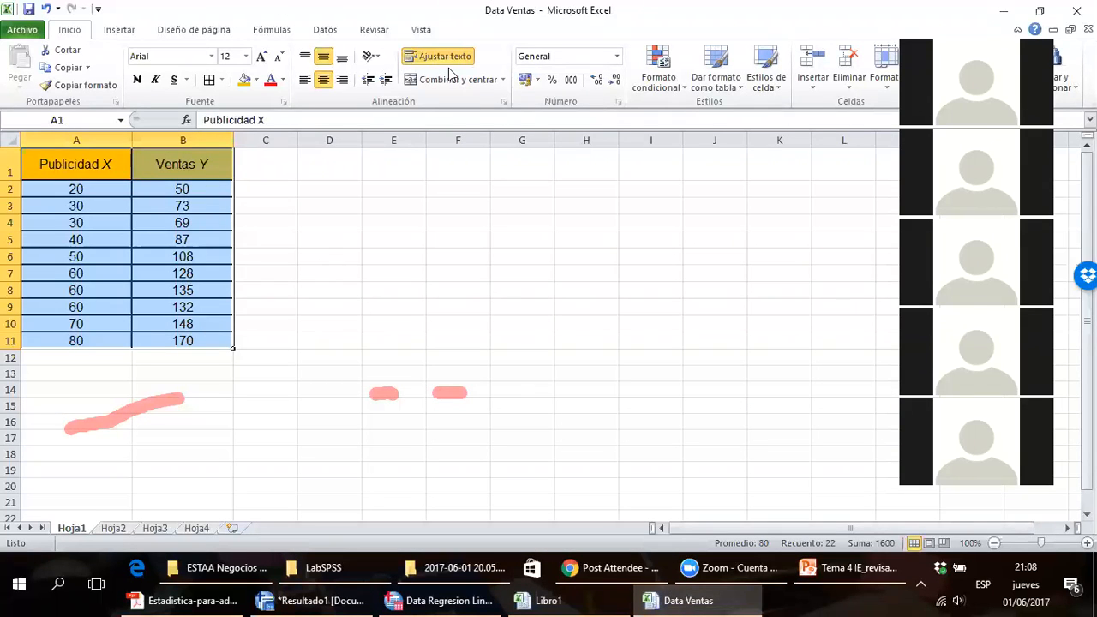
left_click_drag(87, 413, 186, 402)
left_click_drag(480, 396, 377, 394)
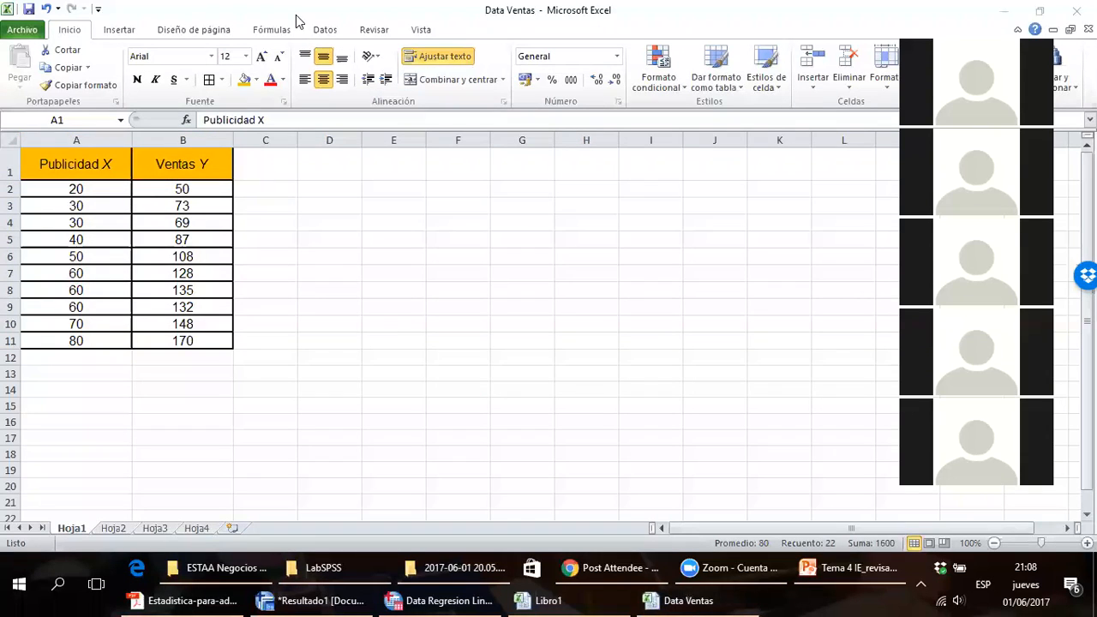
left_click(320, 211)
scroll(311, 340, "up", 2)
scroll(311, 341, "up", 1)
left_click_drag(135, 178, 276, 431)
left_click(497, 283)
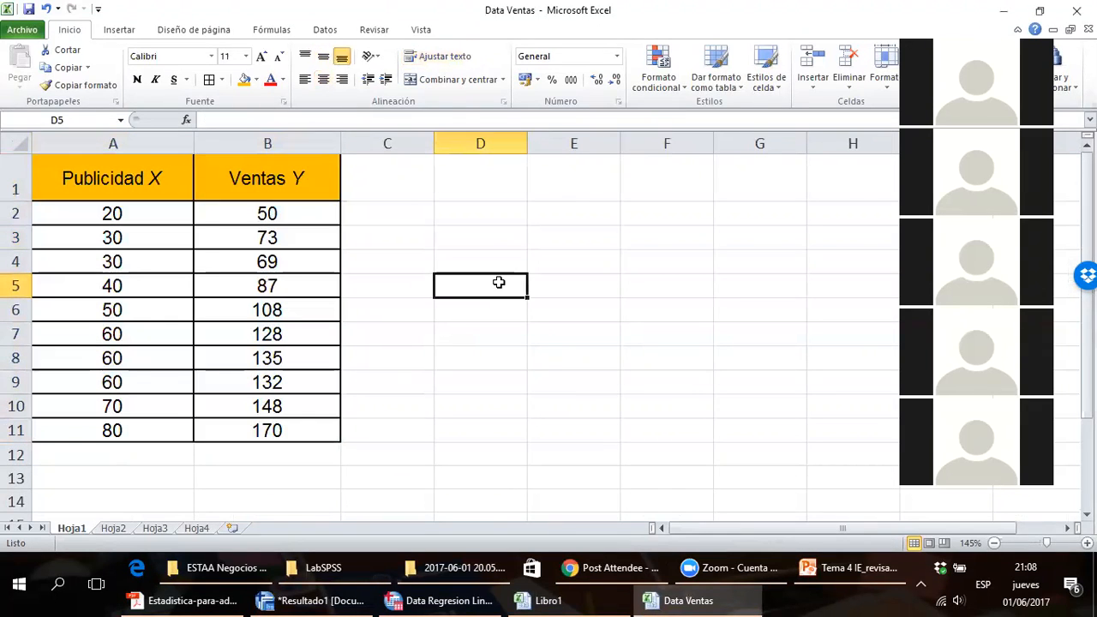
- Switch to the Data Regresion Lineal dataset in SPSS Statistics and select all the PublicidadX and VentasY values
mouse_move(464, 599)
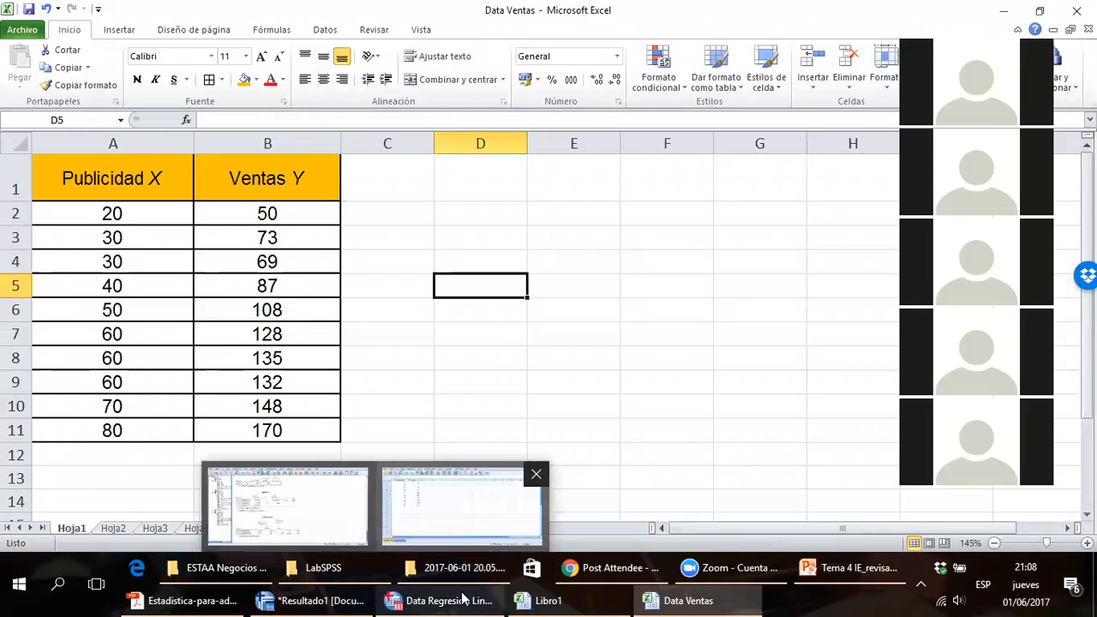
left_click(460, 506)
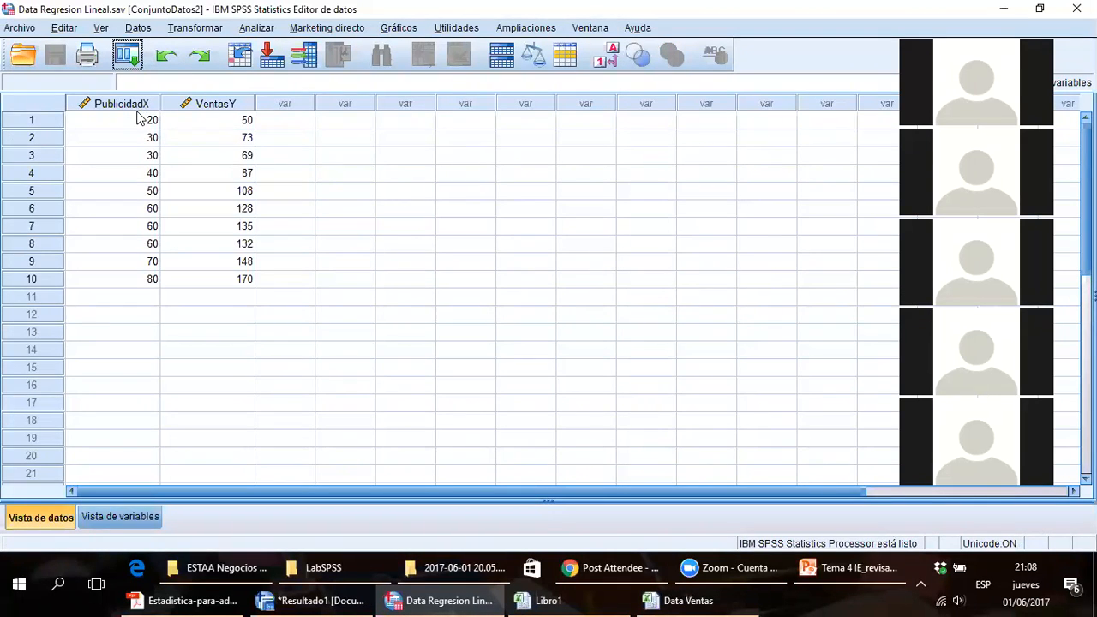
left_click_drag(137, 120, 202, 283)
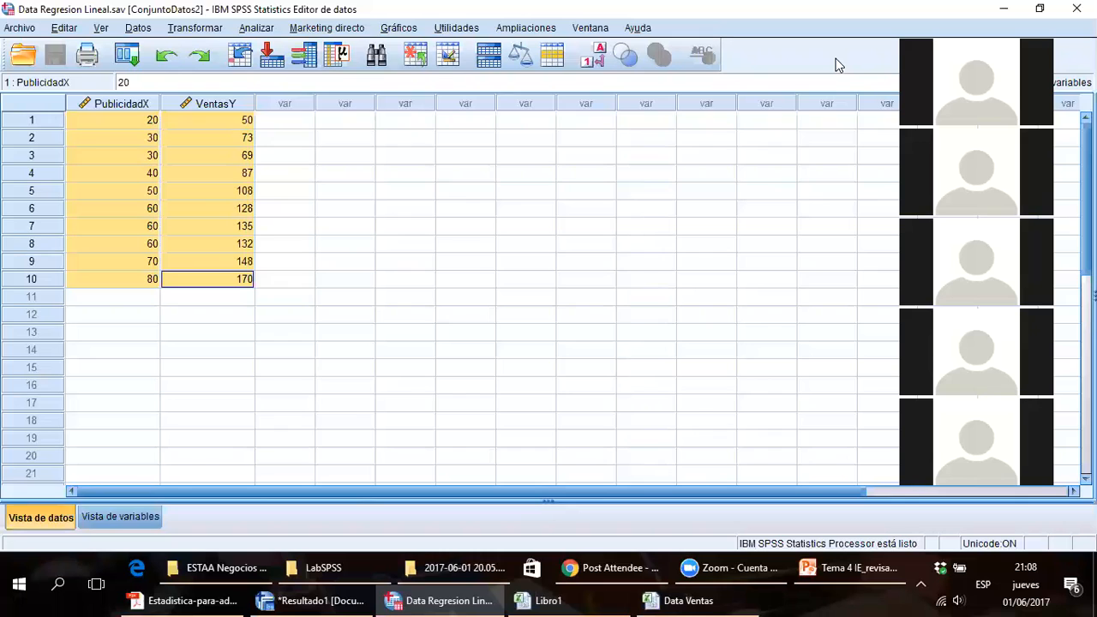
left_click(411, 6)
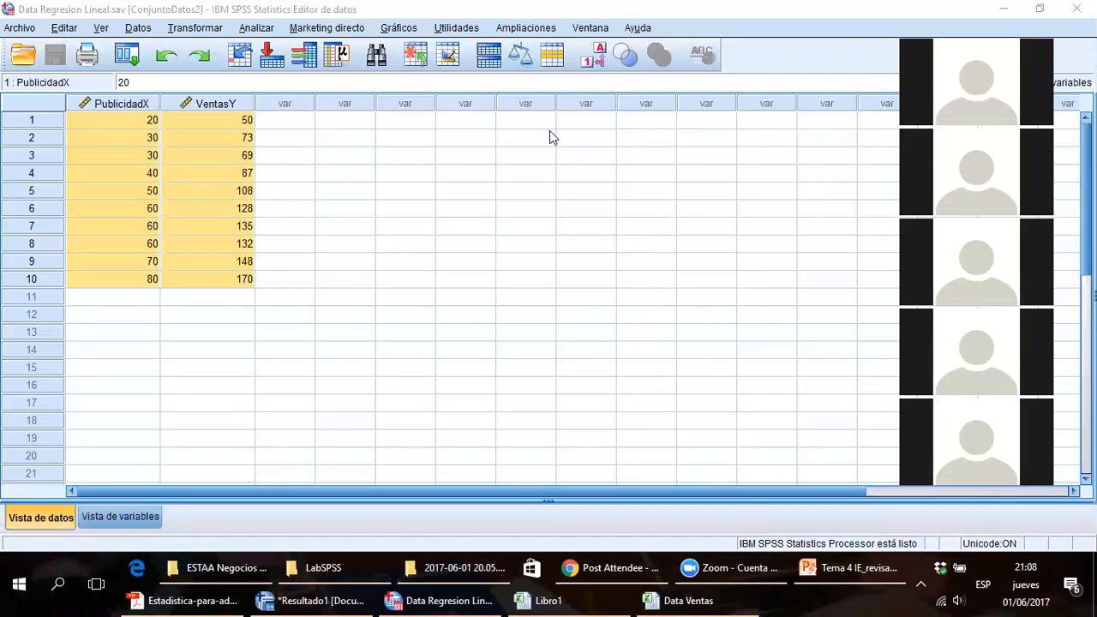
- Start defining a simple scatter plot (Dispersión simple) with the legacy chart dialogs
left_click(388, 31)
mouse_move(458, 151)
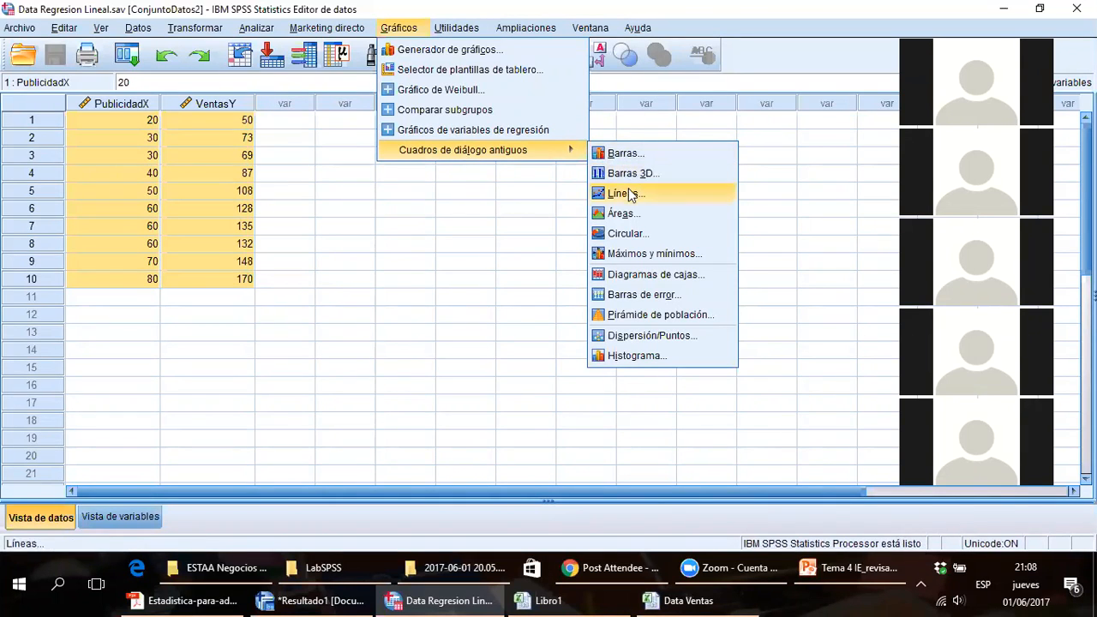
left_click(689, 337)
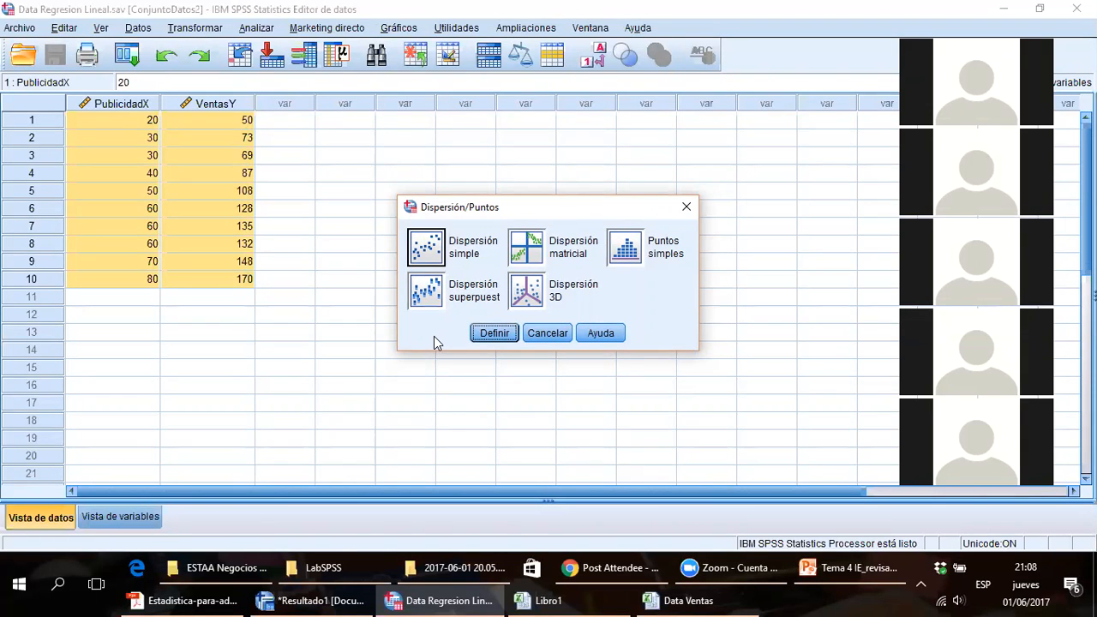
left_click(444, 263)
left_click(495, 333)
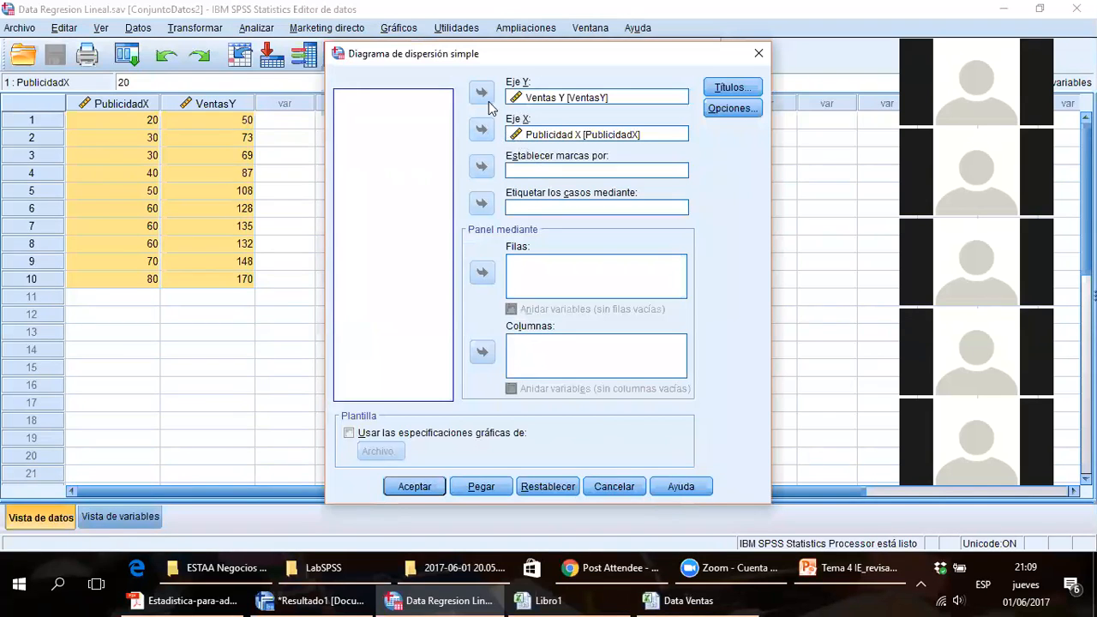
- Remove Ventas Y from the Y axis and Publicidad X from the X axis
left_click(527, 97)
left_click(481, 91)
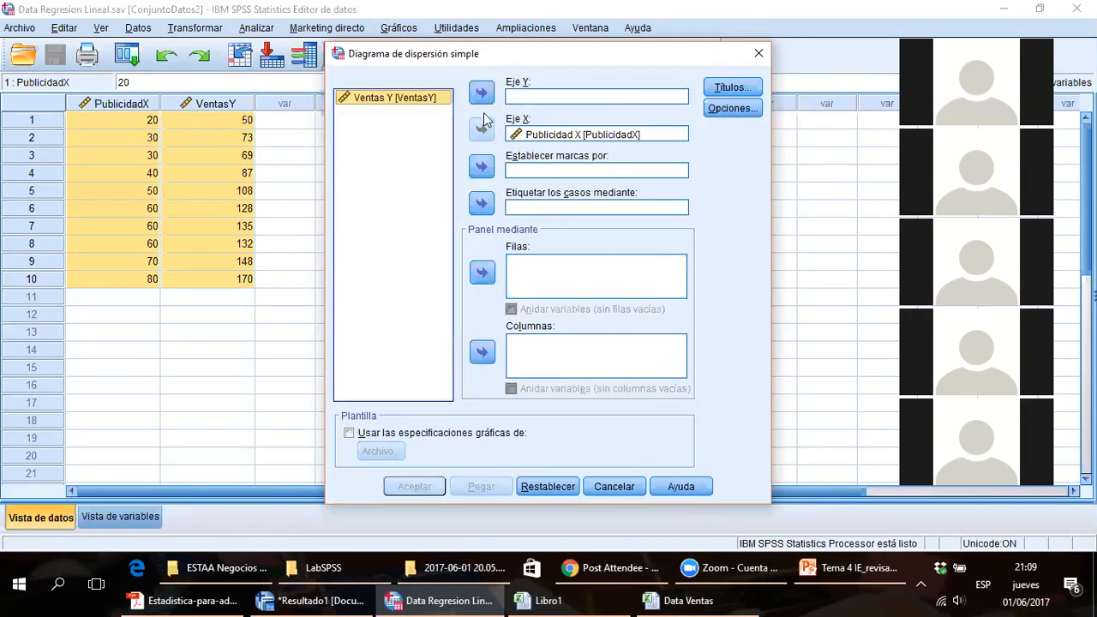
left_click(531, 135)
left_click(481, 129)
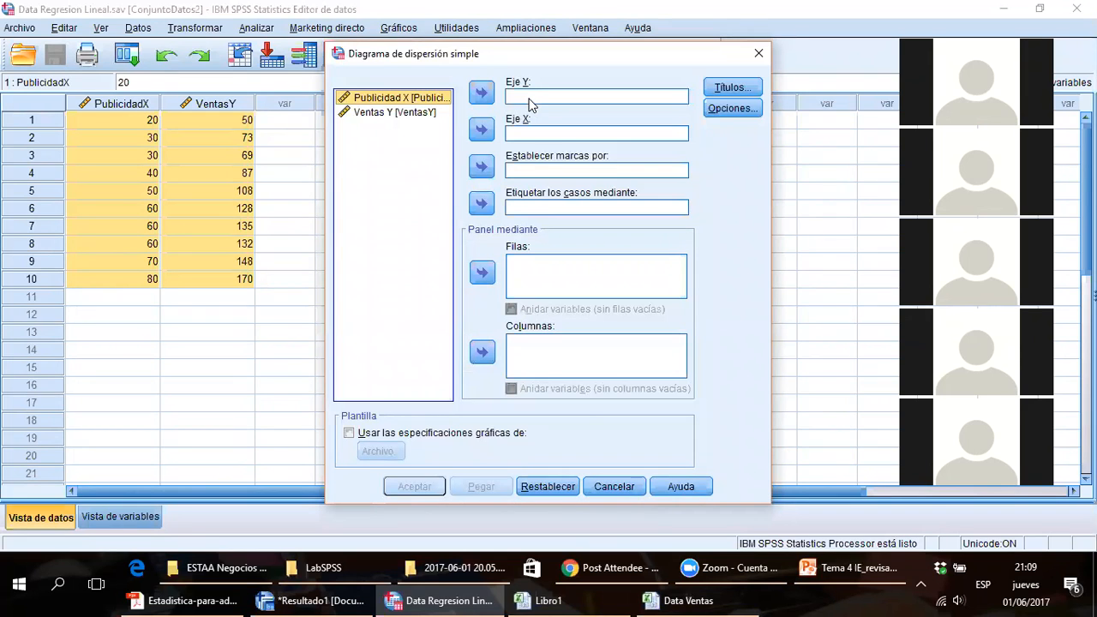
- Assign Ventas Y to the Y axis and Publicidad X to the X axis, and generate the scatter plot
left_click(405, 113)
left_click(481, 93)
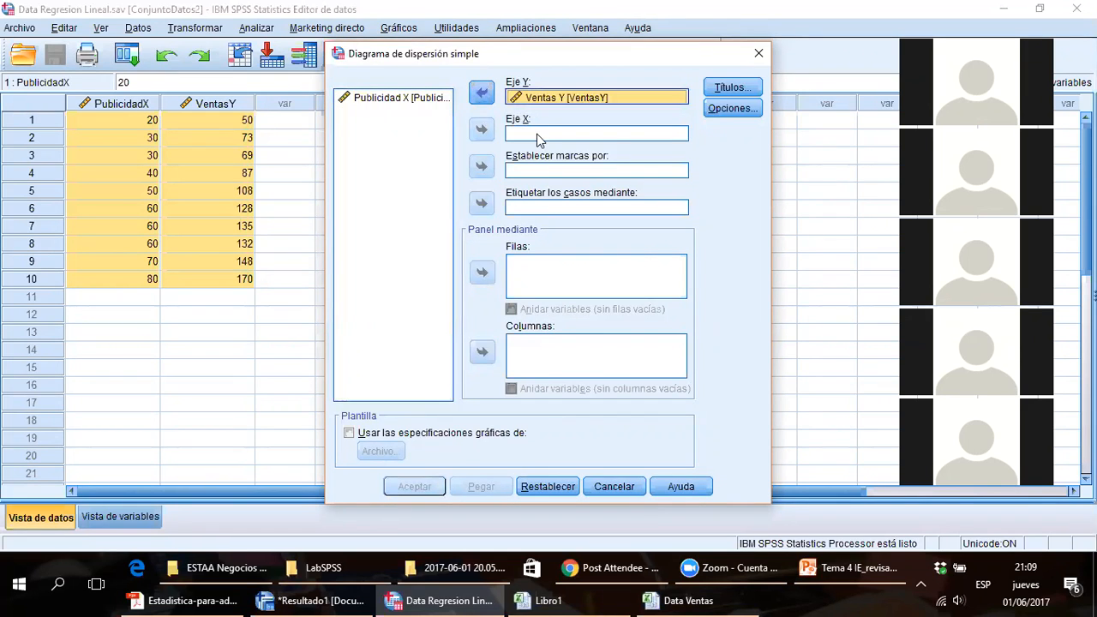
left_click(408, 98)
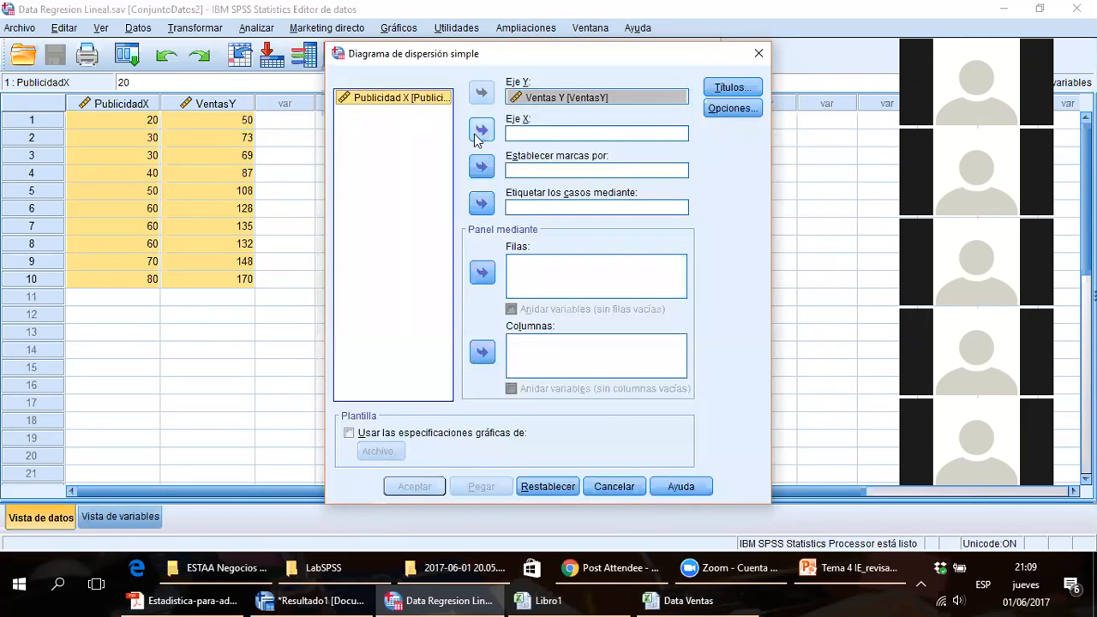
left_click(476, 132)
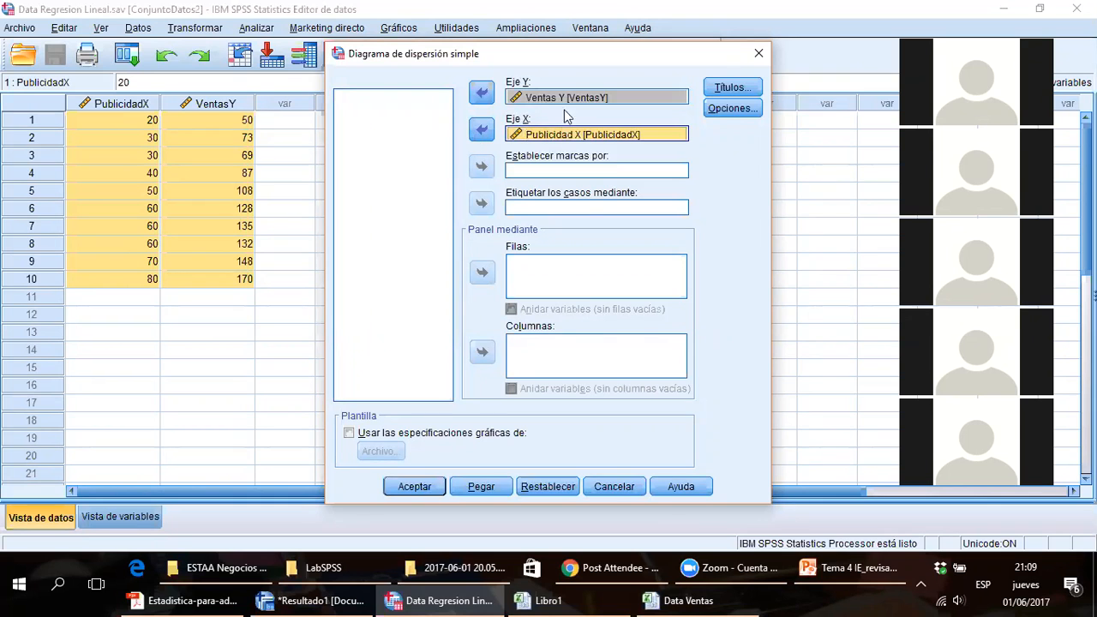
left_click(414, 487)
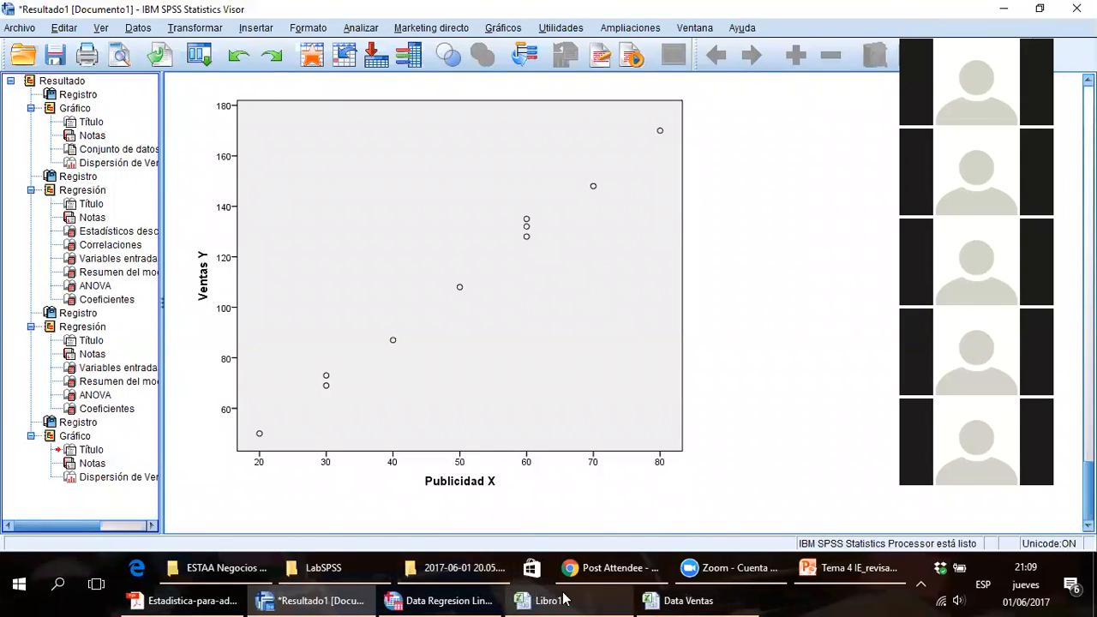
- Switch to the Libro1 workbook in Excel and review the r, b, a and R2 cells beside the scatter chart
mouse_move(563, 600)
left_click(557, 502)
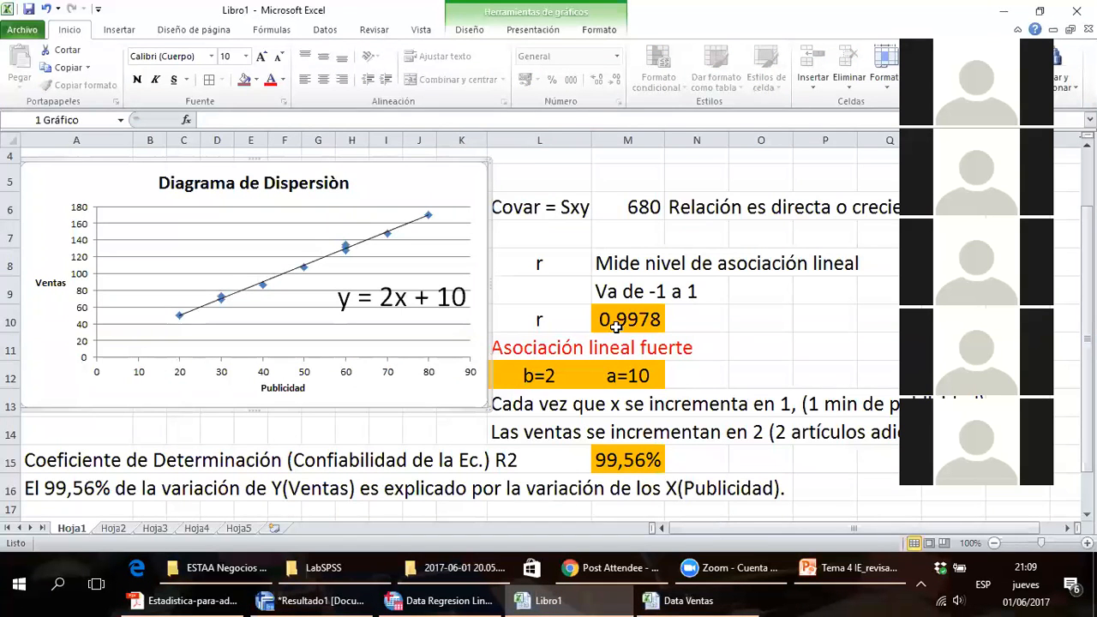
left_click(616, 325)
left_click(549, 318)
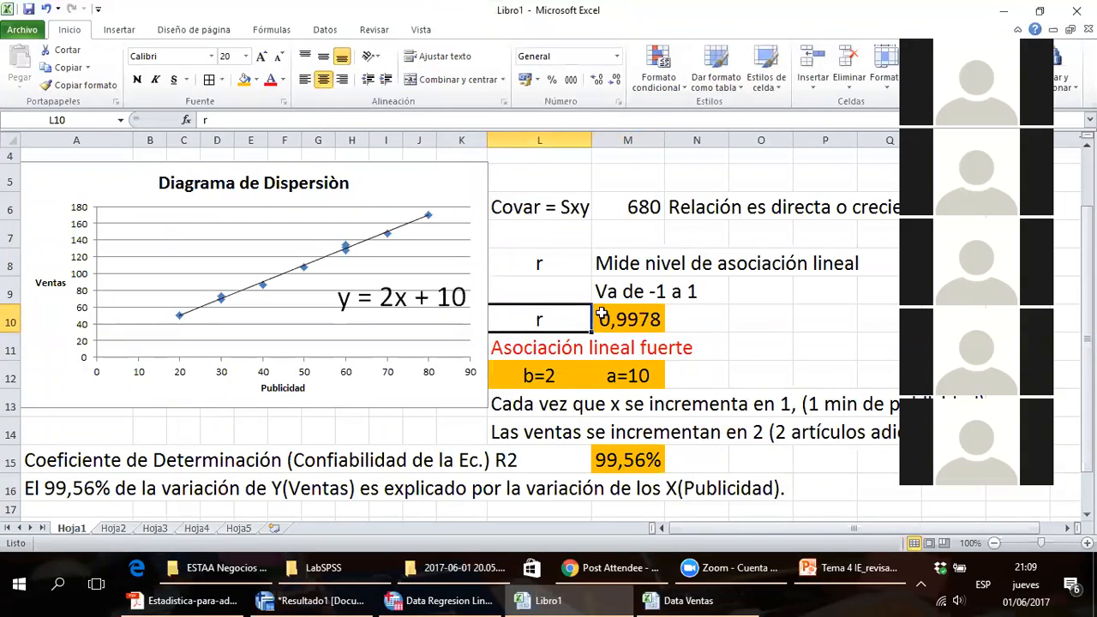
left_click(533, 377)
left_click(616, 371)
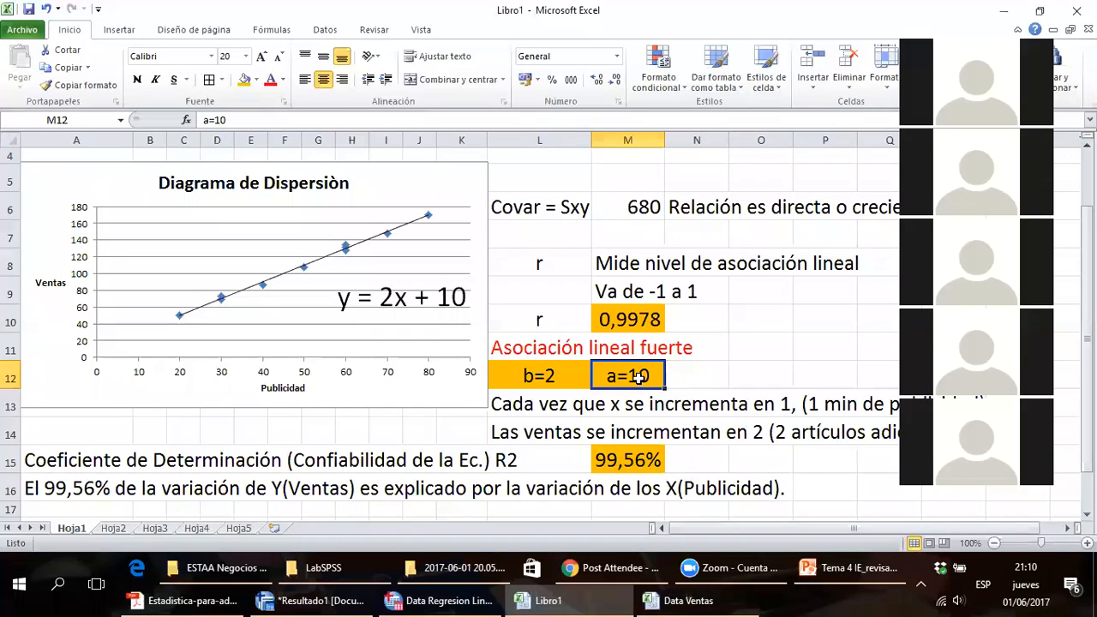
left_click(553, 460)
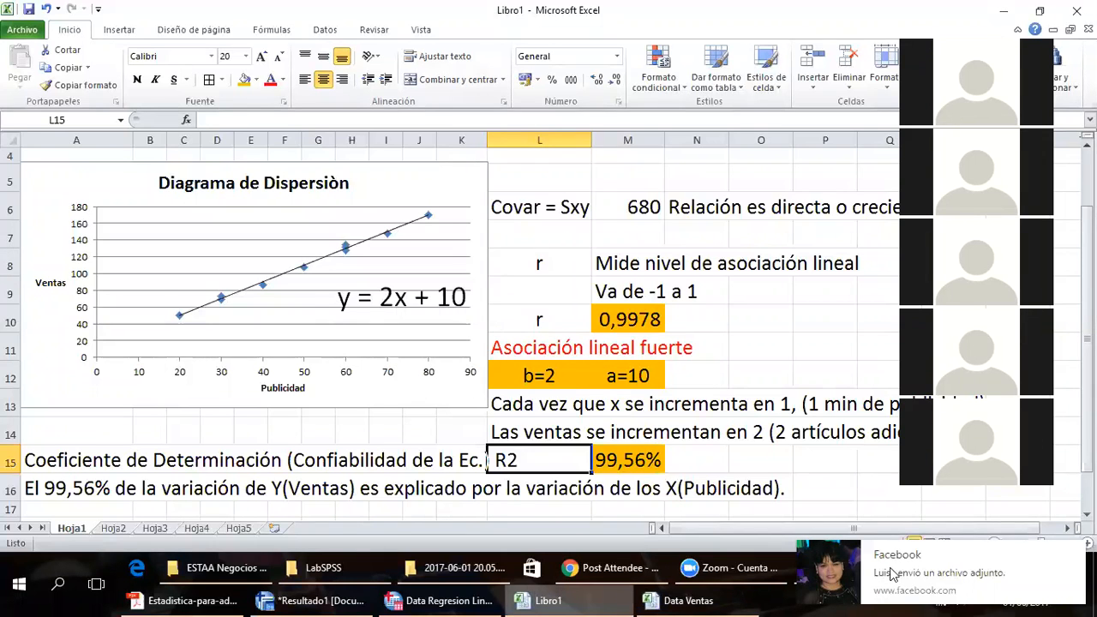
- Switch to the Data Regresion Lineal dataset in SPSS Statistics and start a linear regression analysis (Regresión lineal)
key("alt+Tab")
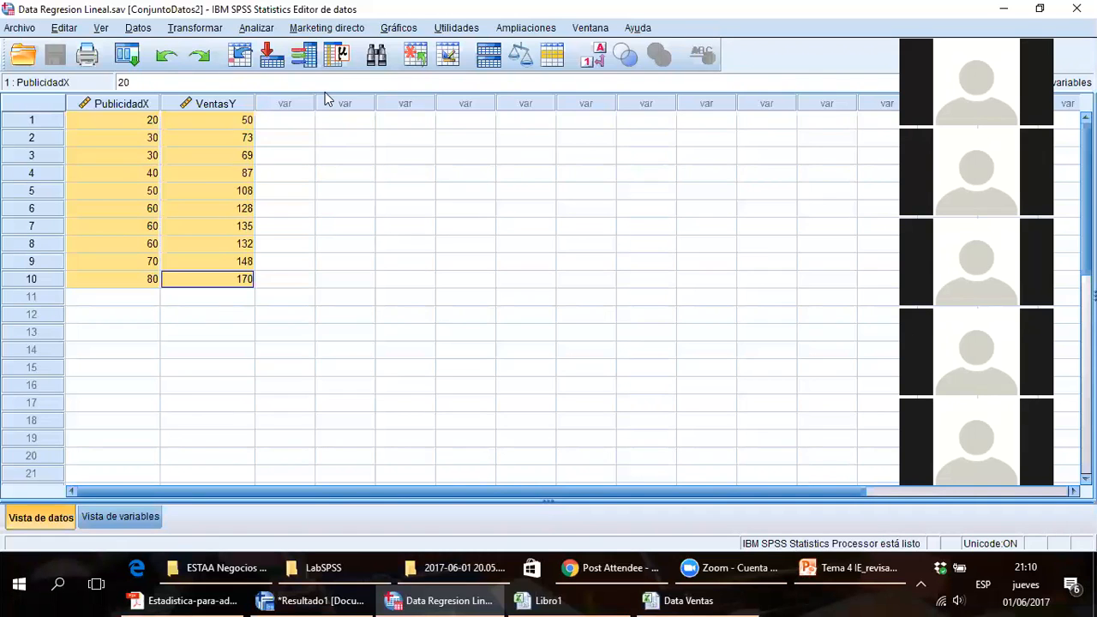
left_click(262, 31)
mouse_move(358, 207)
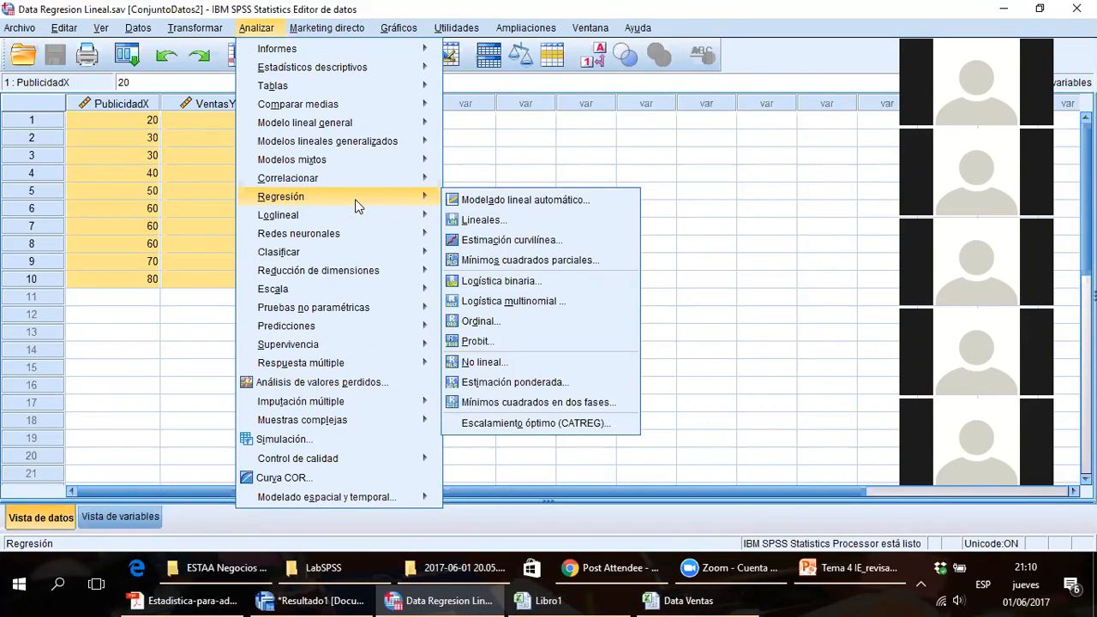
left_click(484, 220)
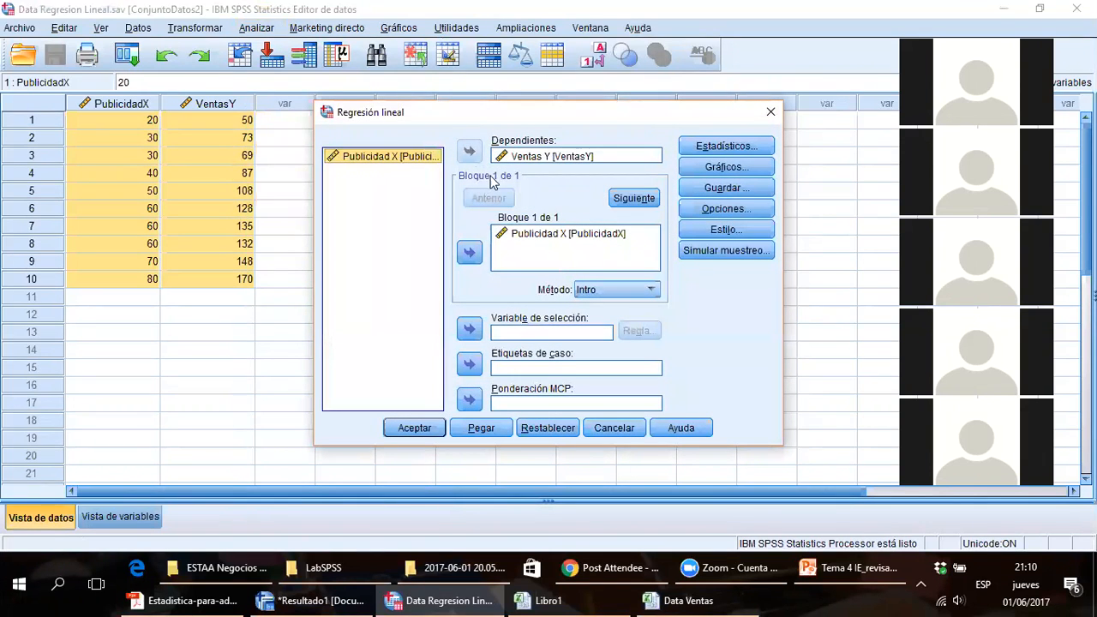
- Remove Ventas Y as the dependent variable and Publicidad X from block 1 of the regression
left_click(549, 156)
left_click(469, 151)
left_click(549, 234)
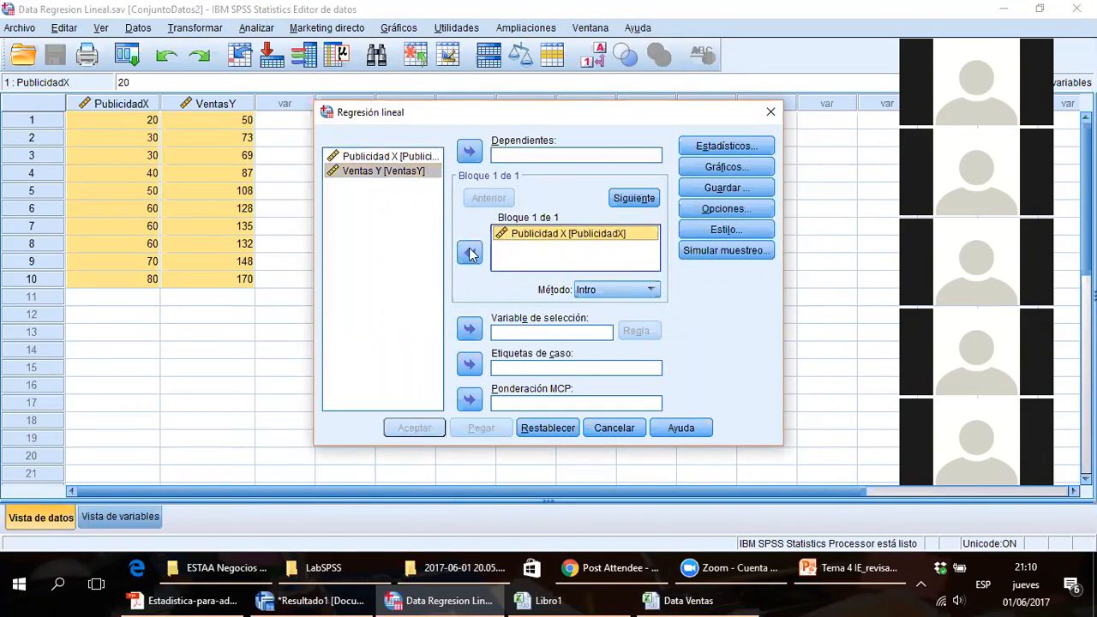
left_click(469, 253)
- Assign Ventas Y as the dependent variable and Publicidad X as the block 1 predictor, and run the regression
left_click_drag(517, 121, 512, 67)
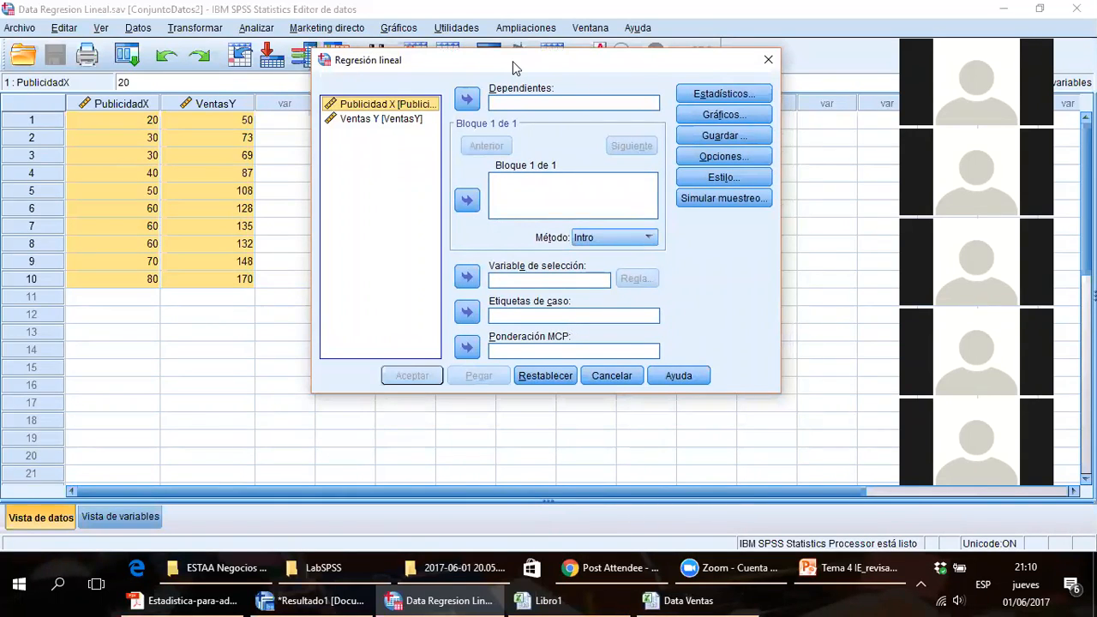
left_click(388, 119)
left_click(467, 99)
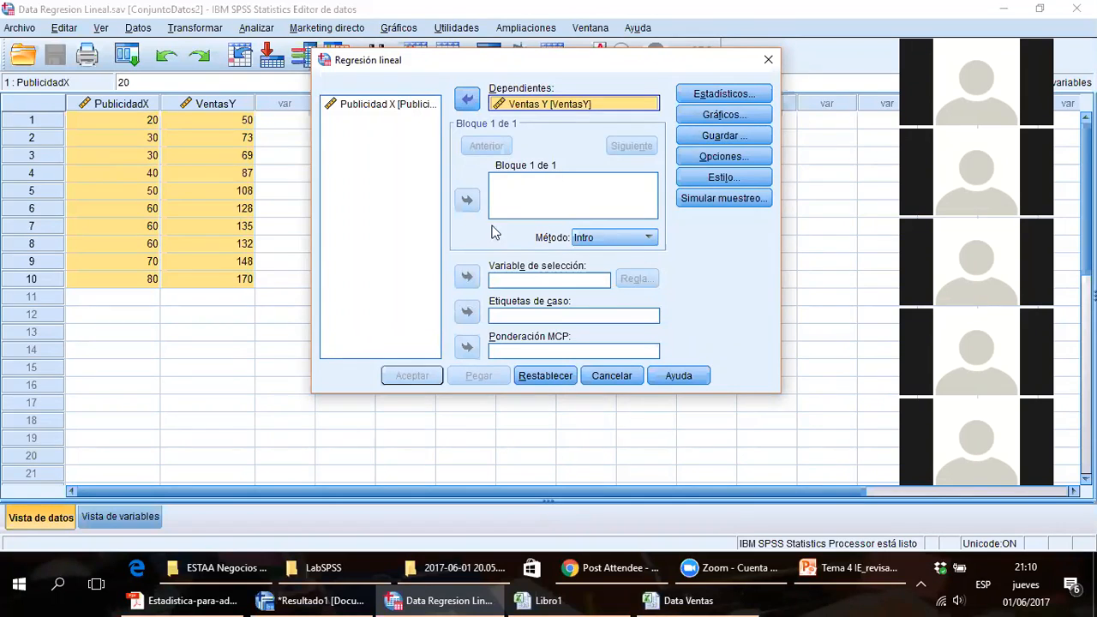
left_click(387, 104)
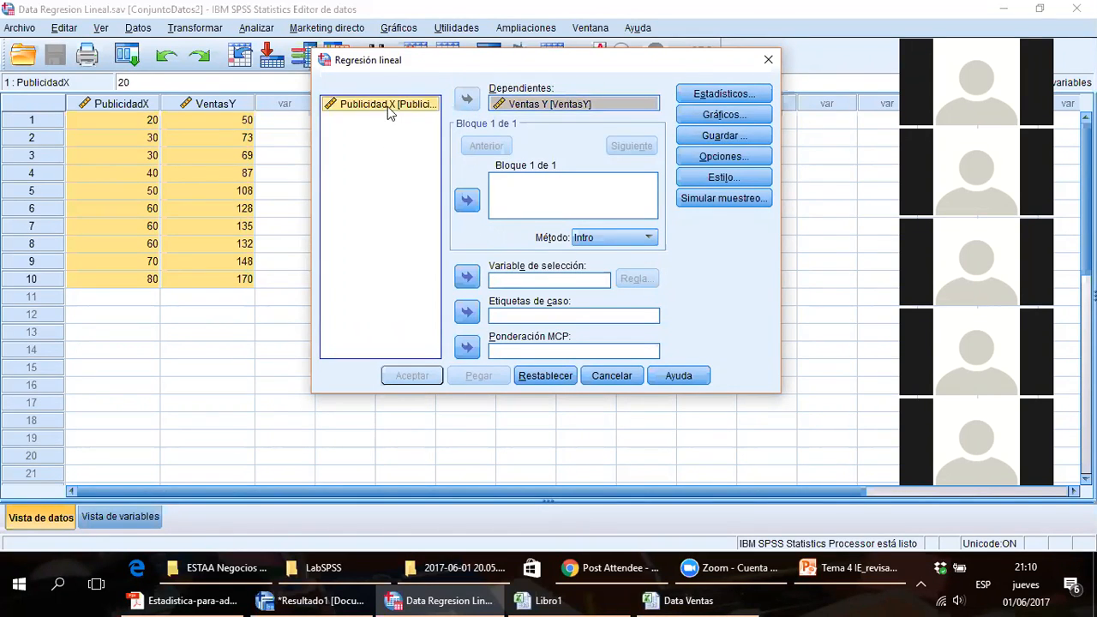
left_click(460, 202)
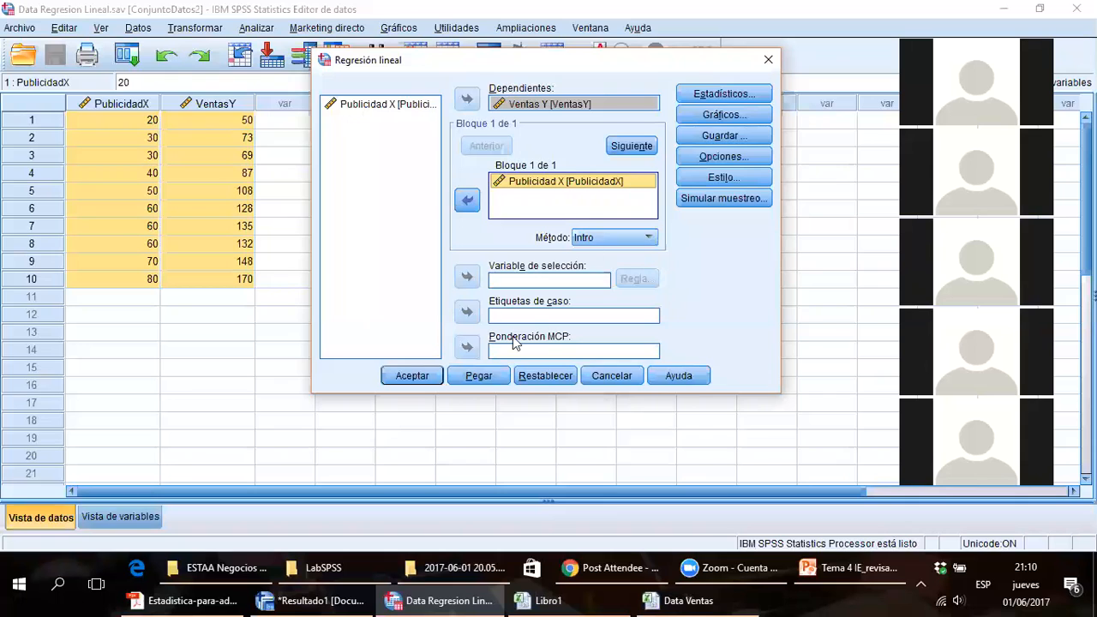
left_click(431, 377)
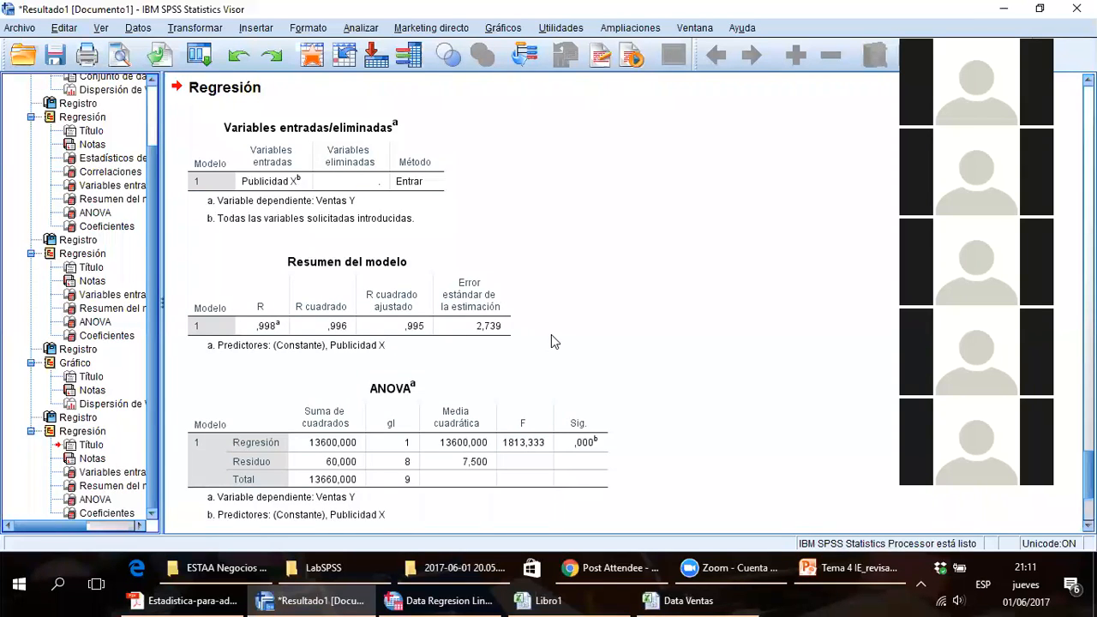
- Examine the model summary, ANOVA and coefficients tables in the new regression output
scroll(551, 339, "down", 2)
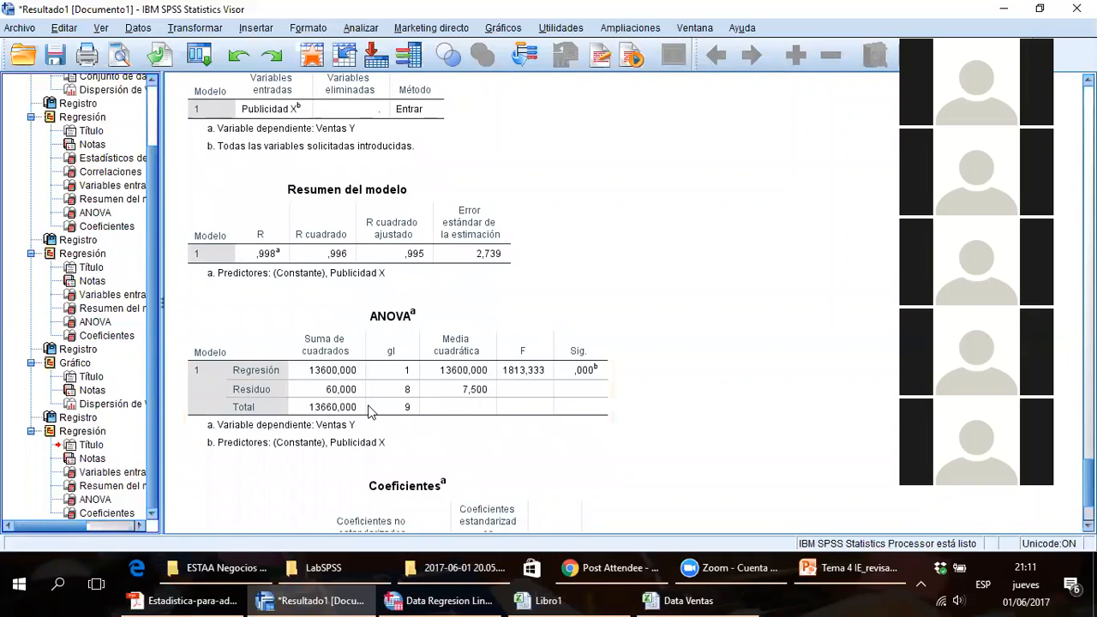
scroll(552, 470, "down", 3)
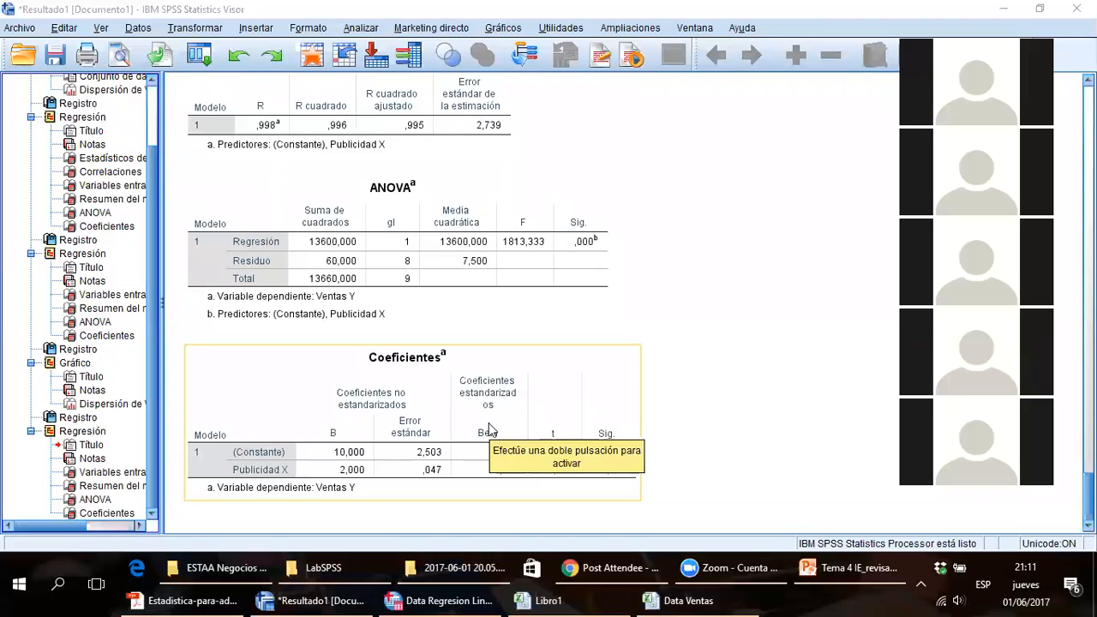
scroll(344, 335, "up", 3)
left_click(287, 287)
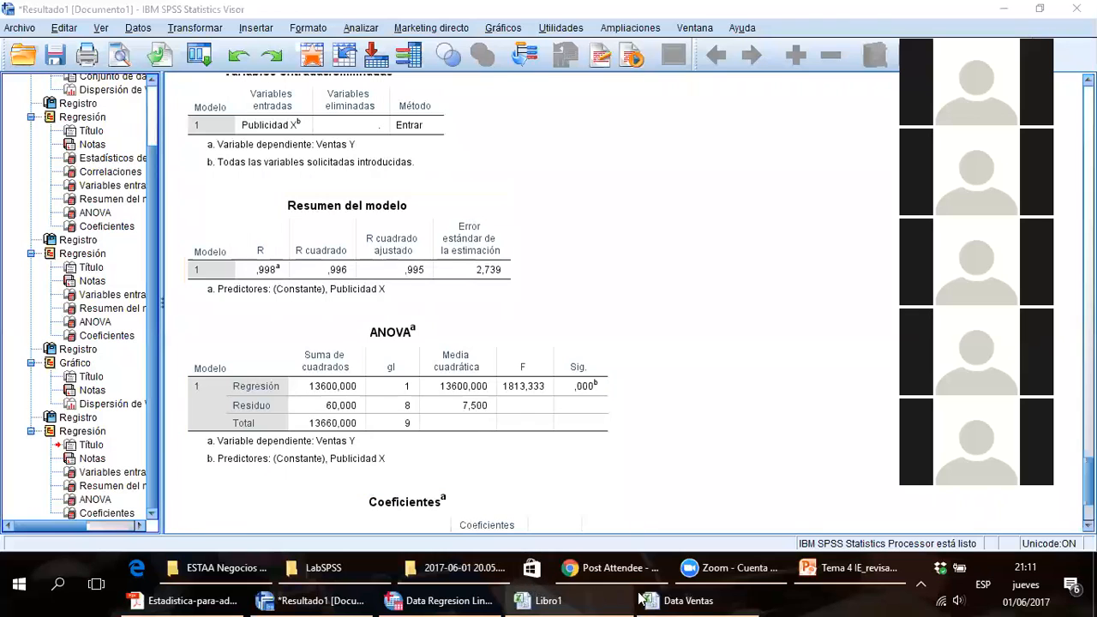
- Switch to the Libro1 workbook in Excel and show the correlation coefficient in M10 with three decimals
mouse_move(683, 601)
left_click(598, 505)
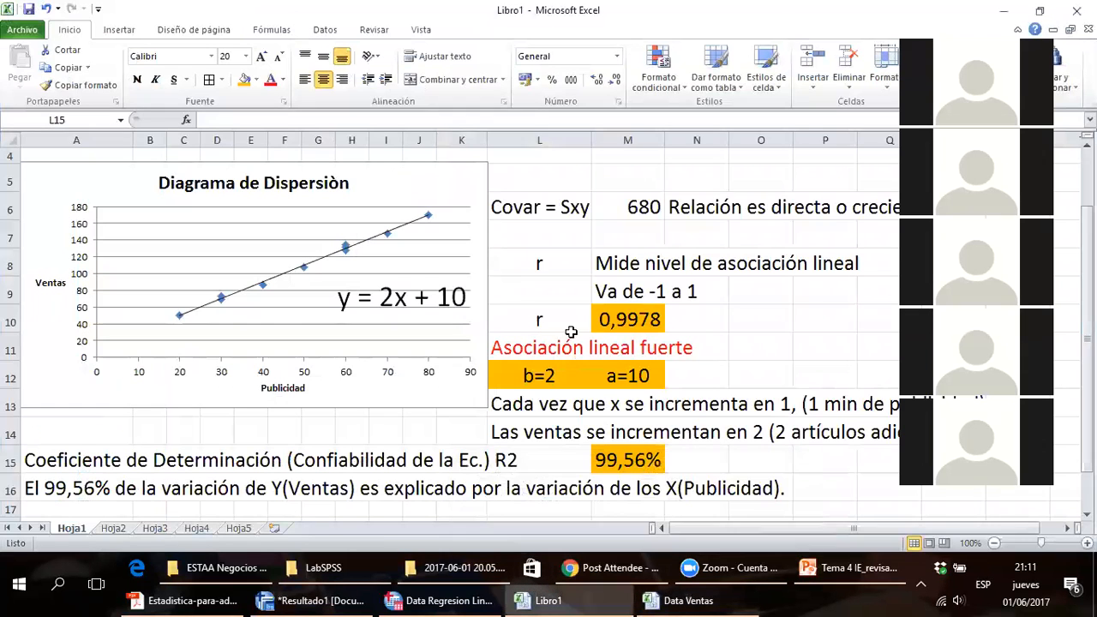
left_click(625, 319)
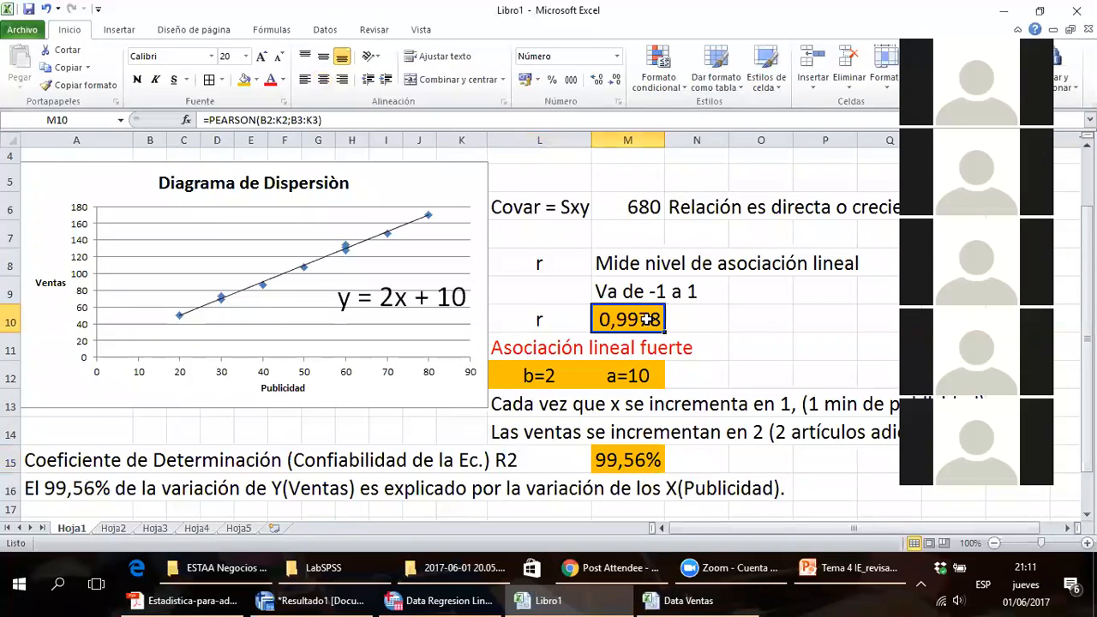
left_click(616, 79)
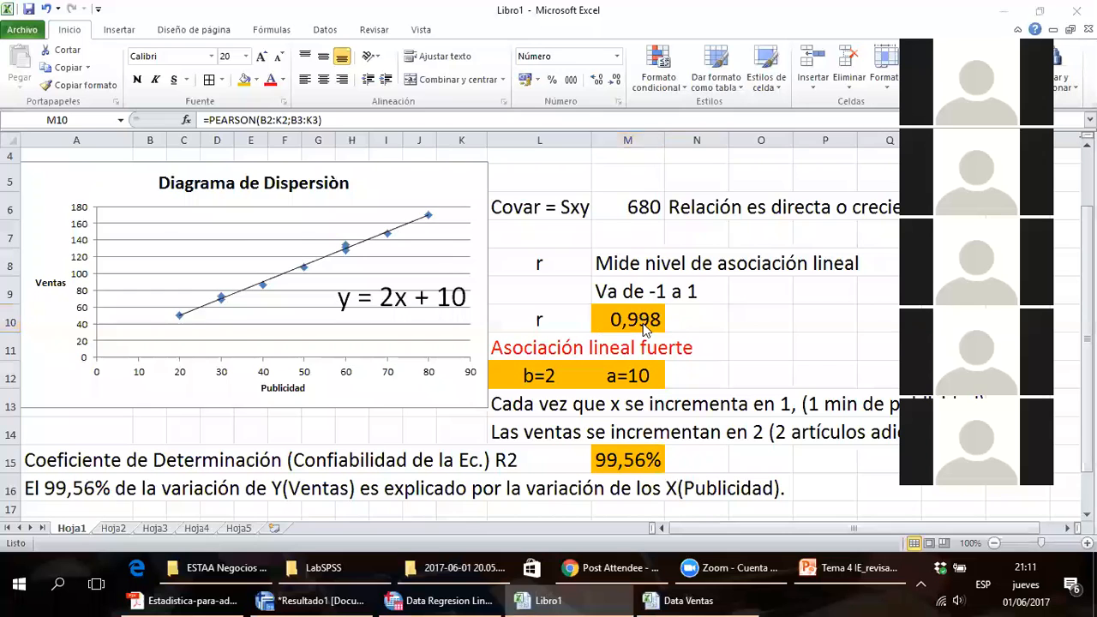
- Return to the SPSS output, circle R and R cuadrado in the model summary with the highlighter, and underline the Coeficientes title
key("alt+Tab")
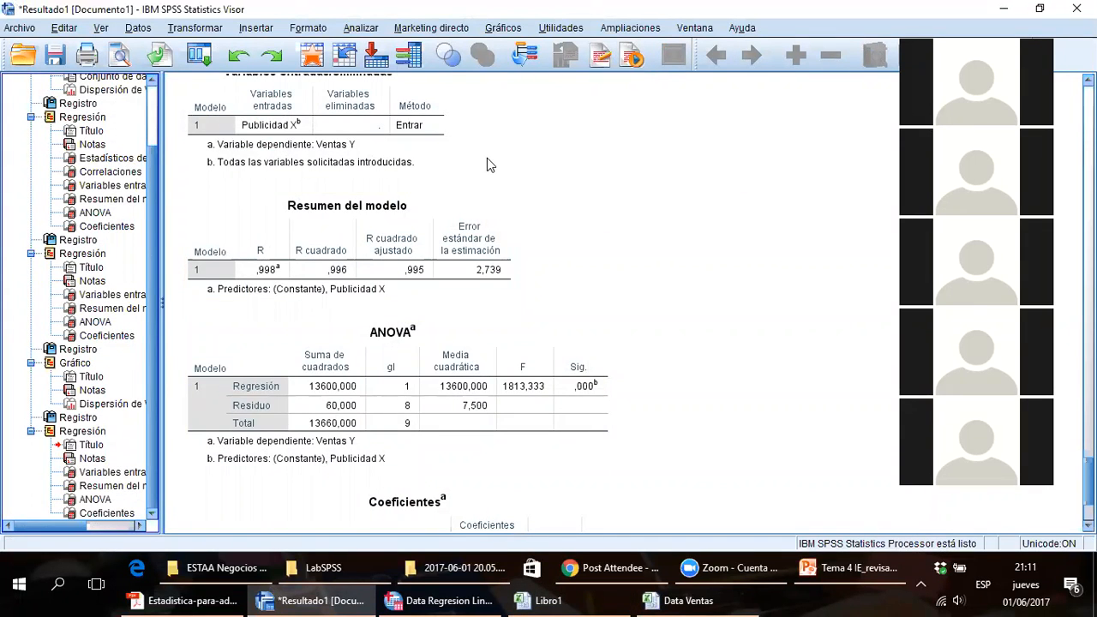
mouse_move(286, 243)
left_mouse_down()
mouse_move(256, 247)
mouse_move(257, 283)
mouse_move(291, 272)
mouse_move(287, 240)
left_mouse_up()
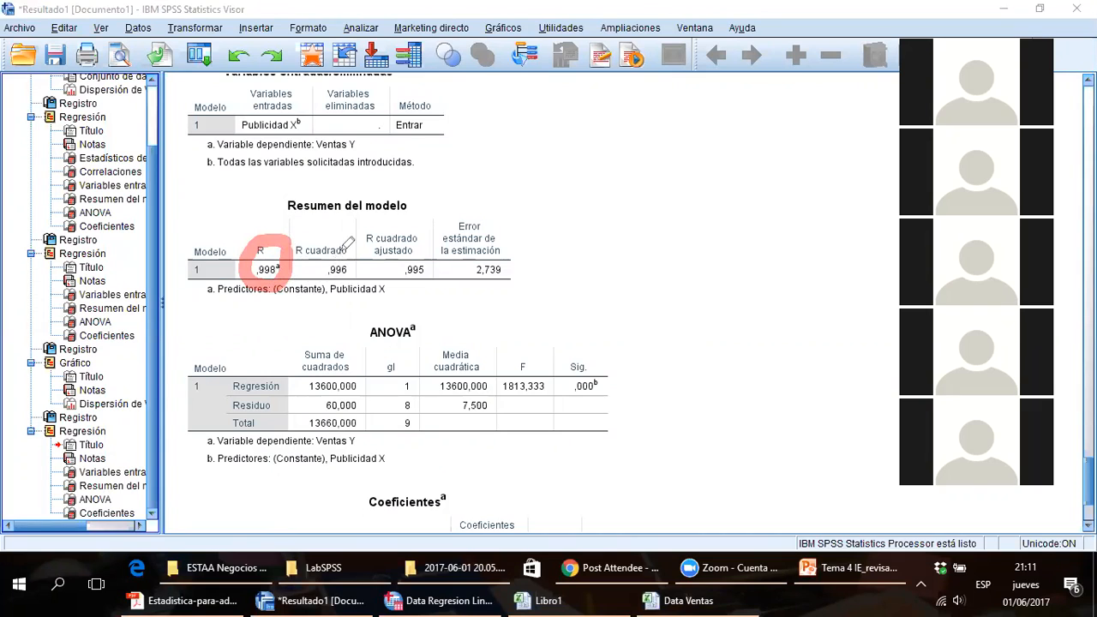
mouse_move(351, 233)
left_mouse_down()
mouse_move(336, 235)
mouse_move(313, 273)
mouse_move(338, 283)
mouse_move(359, 244)
left_mouse_up()
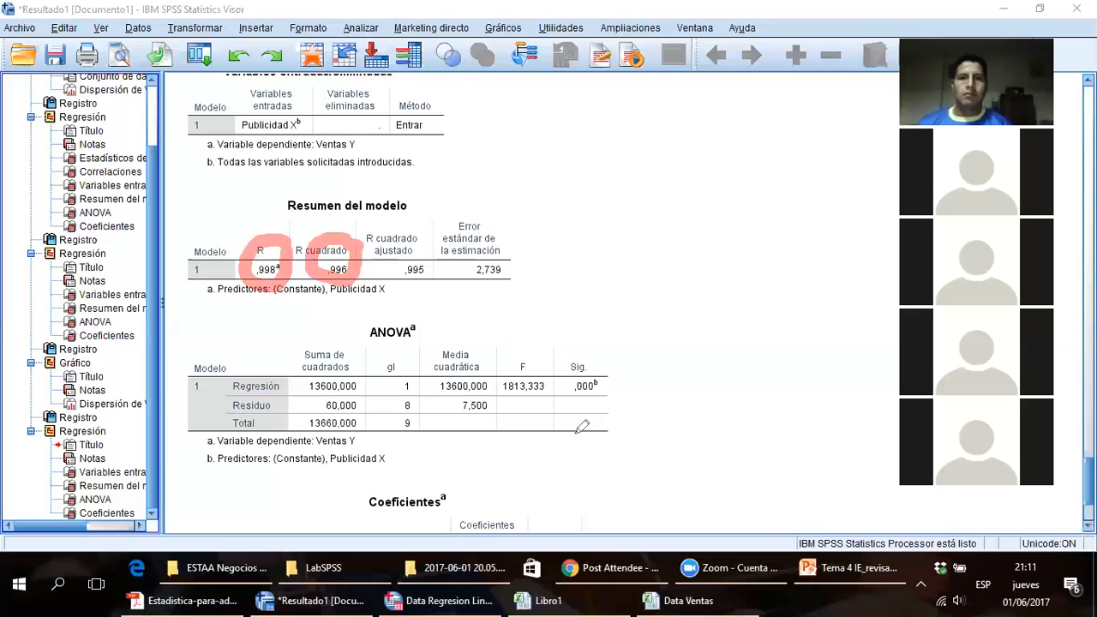
left_click_drag(364, 515, 440, 514)
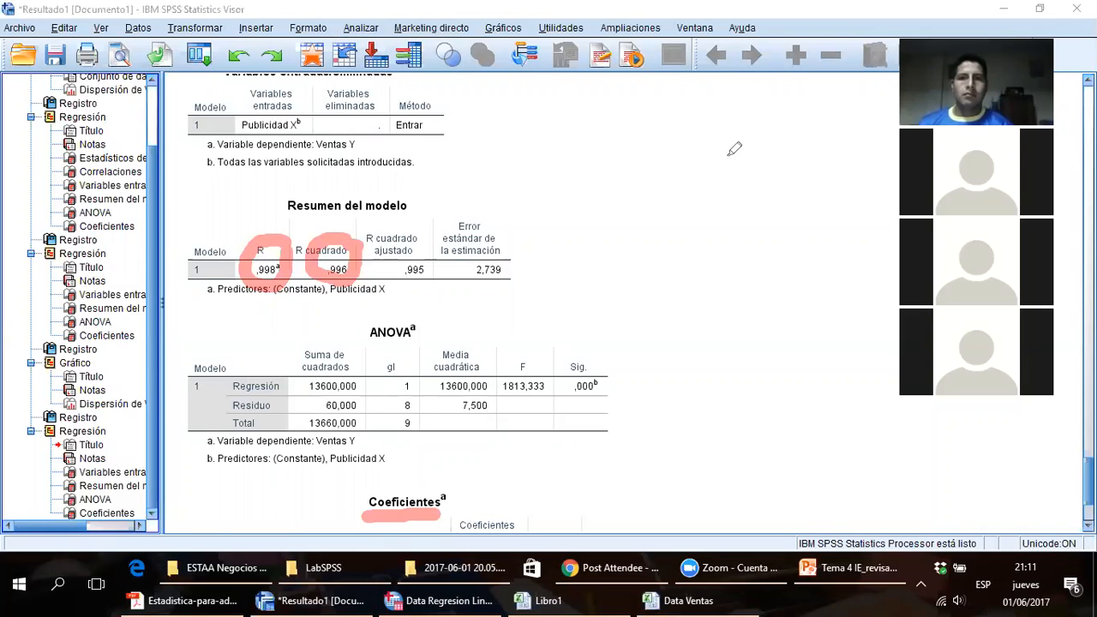
- Erase the two highlighter circles, circle the constant and Publicidad X coefficients in red, and write a=10 and b=2 beside the table
scroll(644, 351, "down", 3)
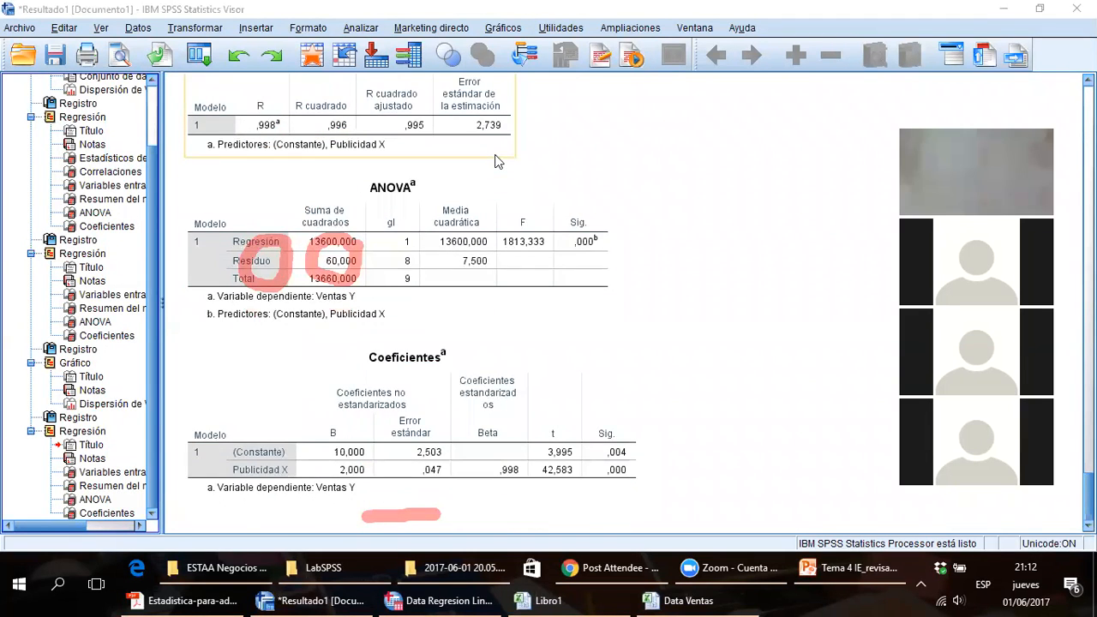
left_click_drag(257, 244, 486, 250)
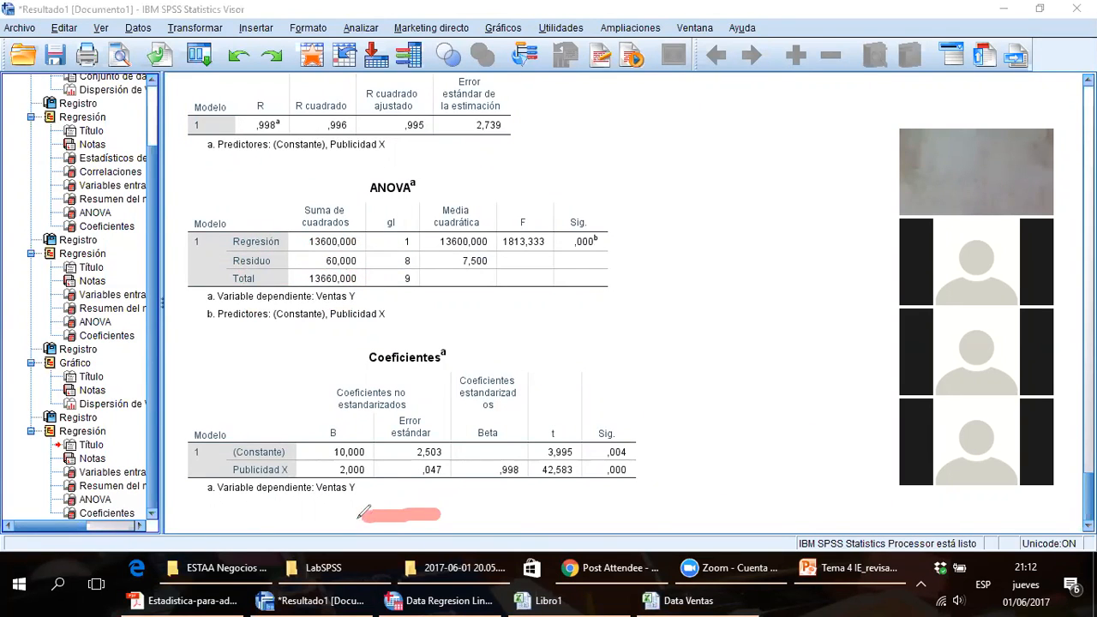
mouse_move(336, 454)
left_mouse_down()
mouse_move(364, 464)
mouse_move(370, 439)
mouse_move(356, 426)
mouse_move(336, 434)
mouse_move(335, 452)
left_mouse_up()
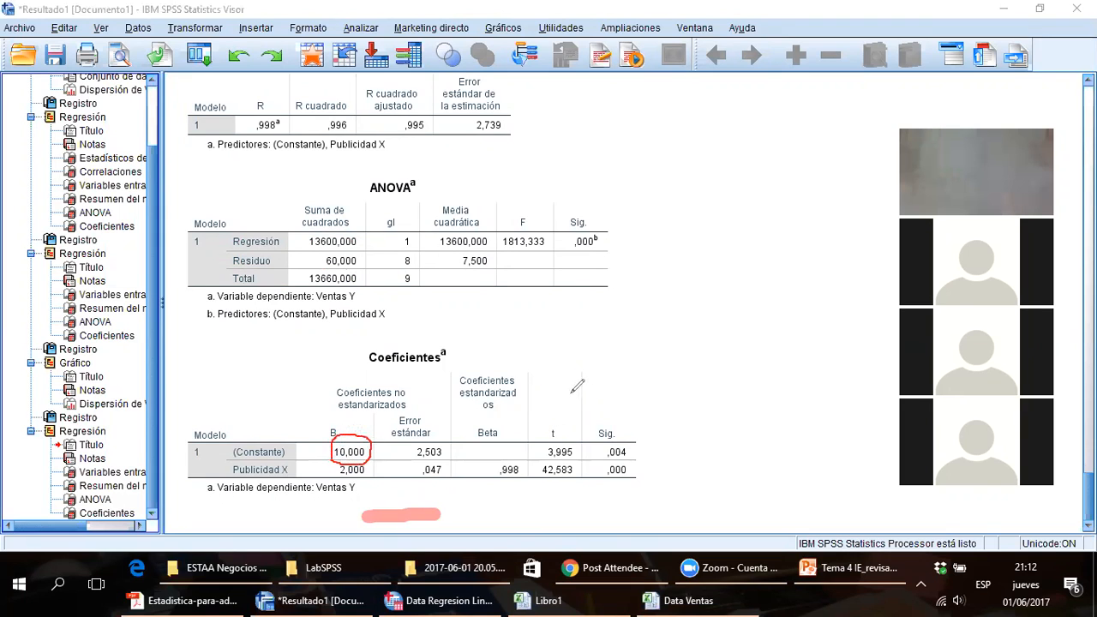
mouse_move(580, 361)
left_mouse_down()
mouse_move(562, 370)
mouse_move(583, 362)
mouse_move(586, 391)
mouse_move(612, 375)
mouse_move(632, 386)
mouse_move(664, 375)
mouse_move(650, 362)
left_mouse_up()
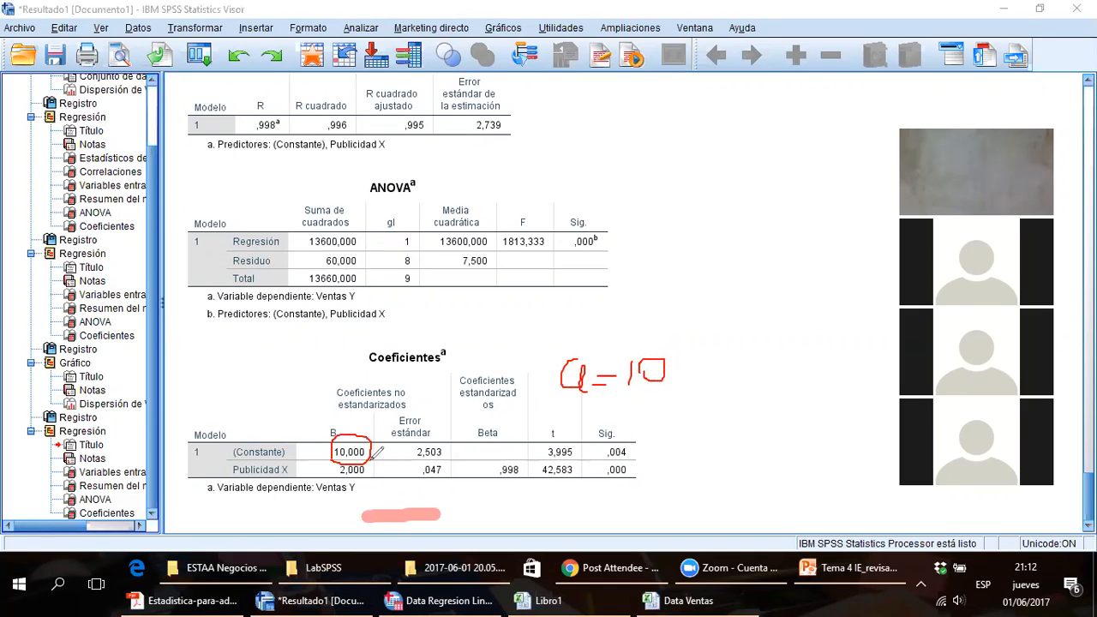
mouse_move(347, 463)
left_mouse_down()
mouse_move(336, 476)
mouse_move(364, 485)
mouse_move(375, 463)
left_mouse_up()
mouse_move(592, 397)
left_mouse_down()
mouse_move(588, 418)
mouse_move(677, 401)
mouse_move(650, 424)
mouse_move(691, 425)
left_mouse_up()
- Sketch x and y axes beside the coefficients table with a rising line starting at 10 and a slope triangle labelled 1 and 2
mouse_move(725, 334)
left_mouse_down()
mouse_move(717, 492)
mouse_move(843, 472)
left_mouse_up()
left_click_drag(708, 432, 845, 350)
mouse_move(730, 420)
left_mouse_down()
mouse_move(687, 453)
mouse_move(709, 440)
mouse_move(699, 440)
left_mouse_up()
mouse_move(708, 353)
left_mouse_down()
mouse_move(723, 332)
mouse_move(734, 352)
left_mouse_up()
mouse_move(691, 307)
left_mouse_down()
mouse_move(700, 307)
mouse_move(686, 348)
left_mouse_up()
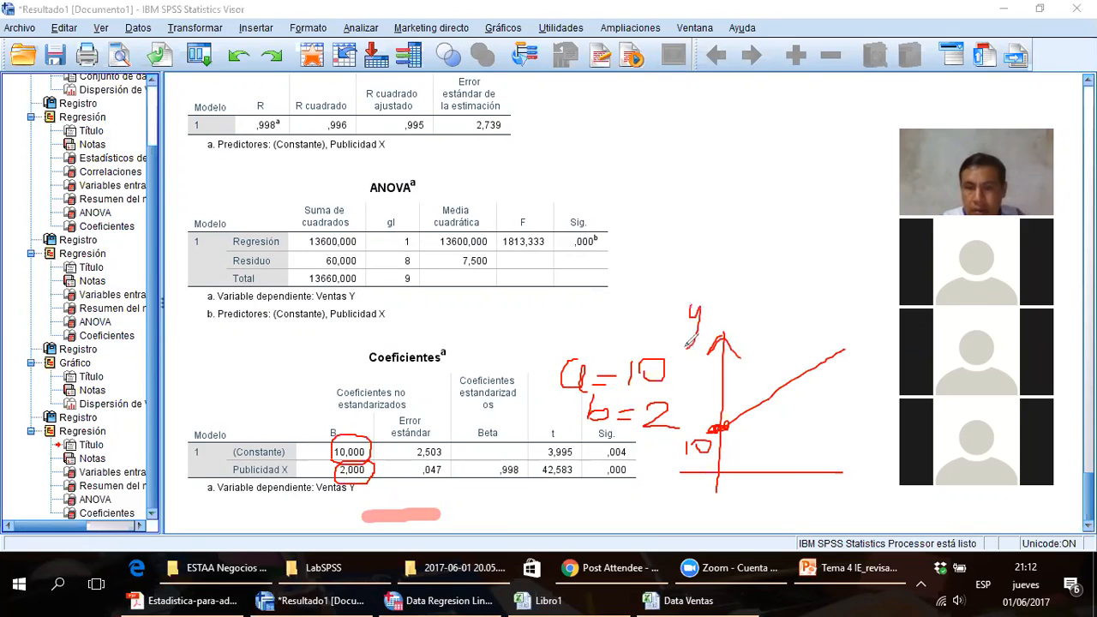
mouse_move(823, 466)
left_mouse_down()
mouse_move(856, 472)
mouse_move(829, 486)
mouse_move(868, 500)
mouse_move(847, 500)
left_mouse_up()
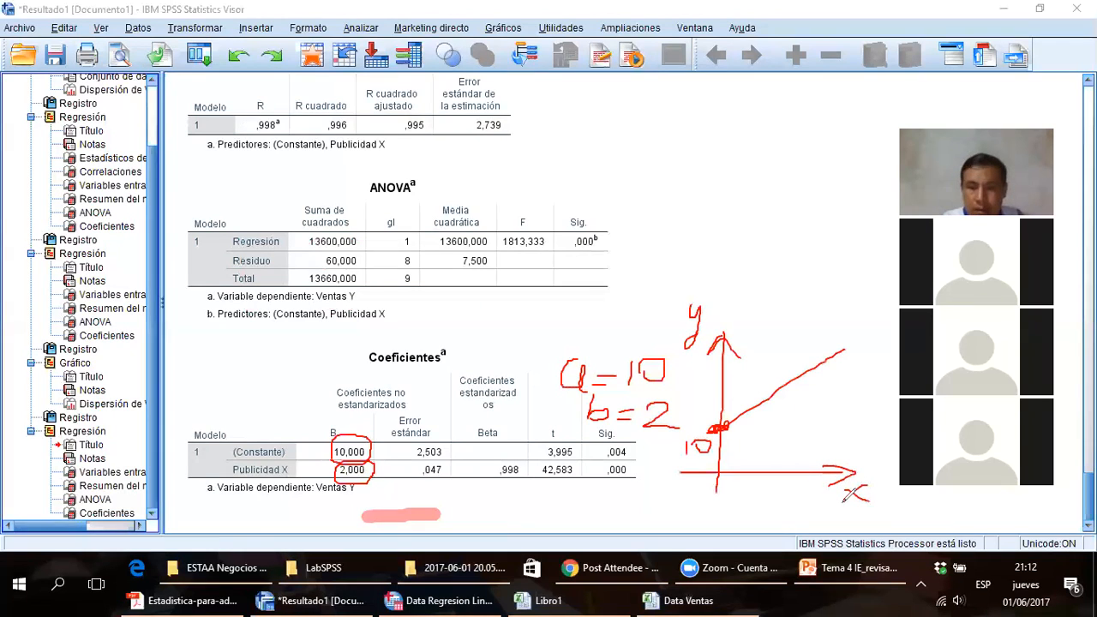
mouse_move(759, 406)
left_mouse_down()
mouse_move(797, 405)
mouse_move(783, 427)
left_mouse_up()
mouse_move(801, 374)
left_mouse_down()
mouse_move(797, 404)
mouse_move(820, 401)
left_mouse_up()
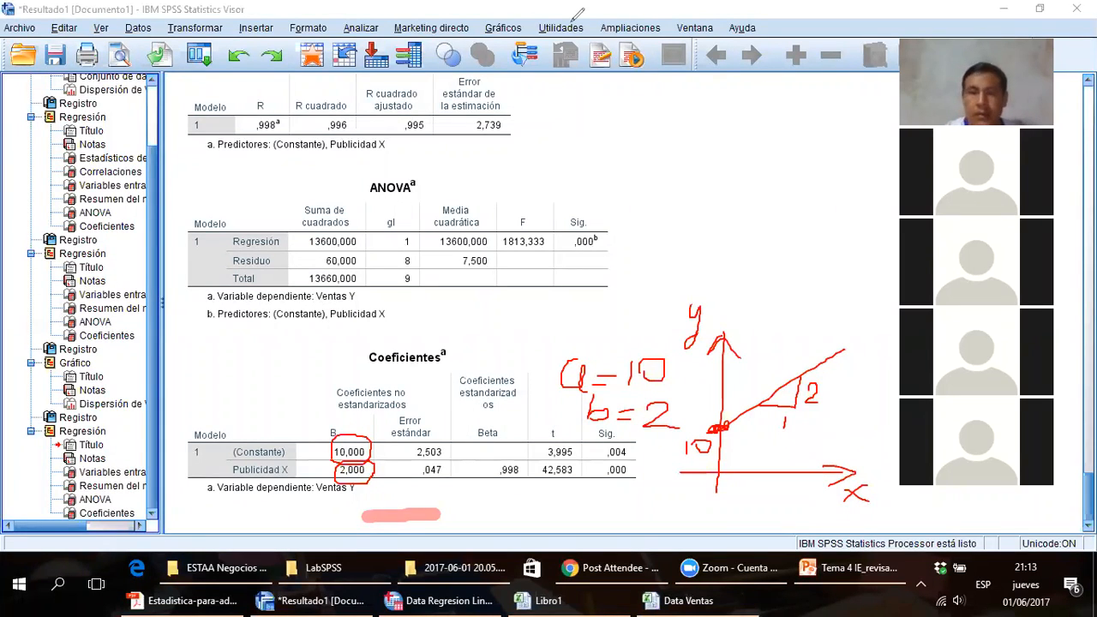
- Write the symbols r and R² freehand in red above the coefficients table
mouse_move(471, 308)
left_mouse_down()
mouse_move(470, 334)
mouse_move(490, 310)
left_mouse_up()
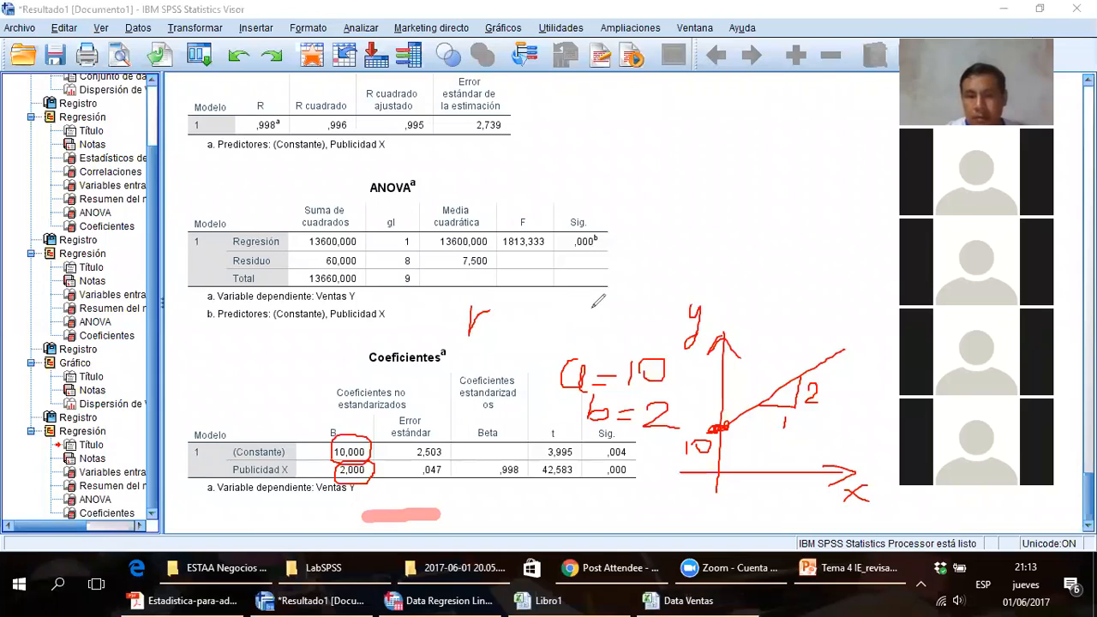
mouse_move(589, 300)
left_mouse_down()
mouse_move(589, 327)
mouse_move(612, 325)
left_mouse_up()
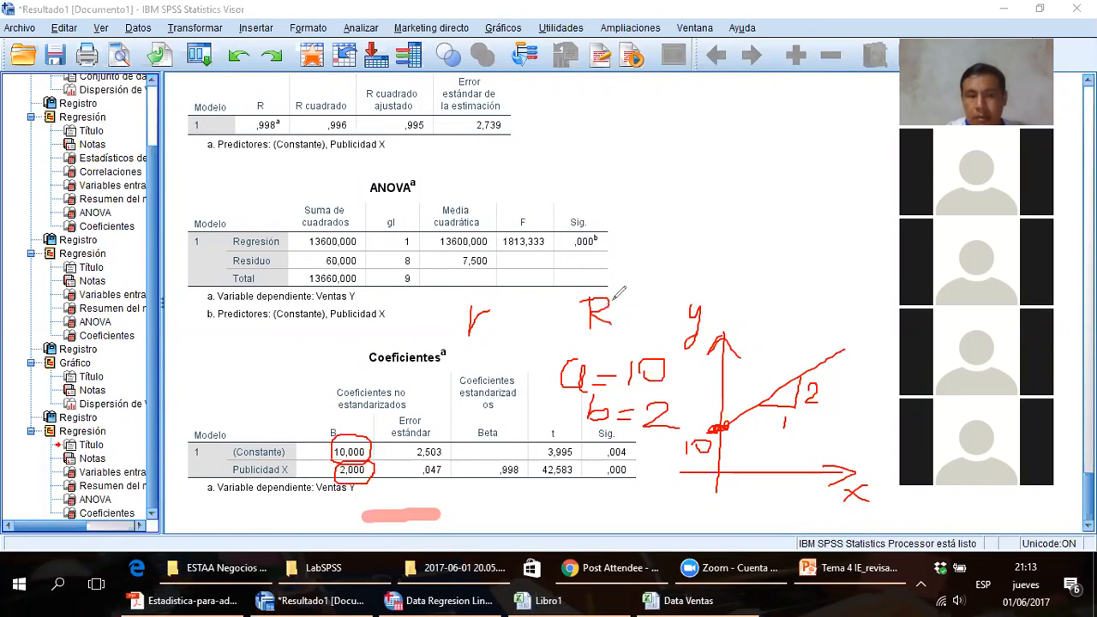
left_click_drag(611, 288, 623, 297)
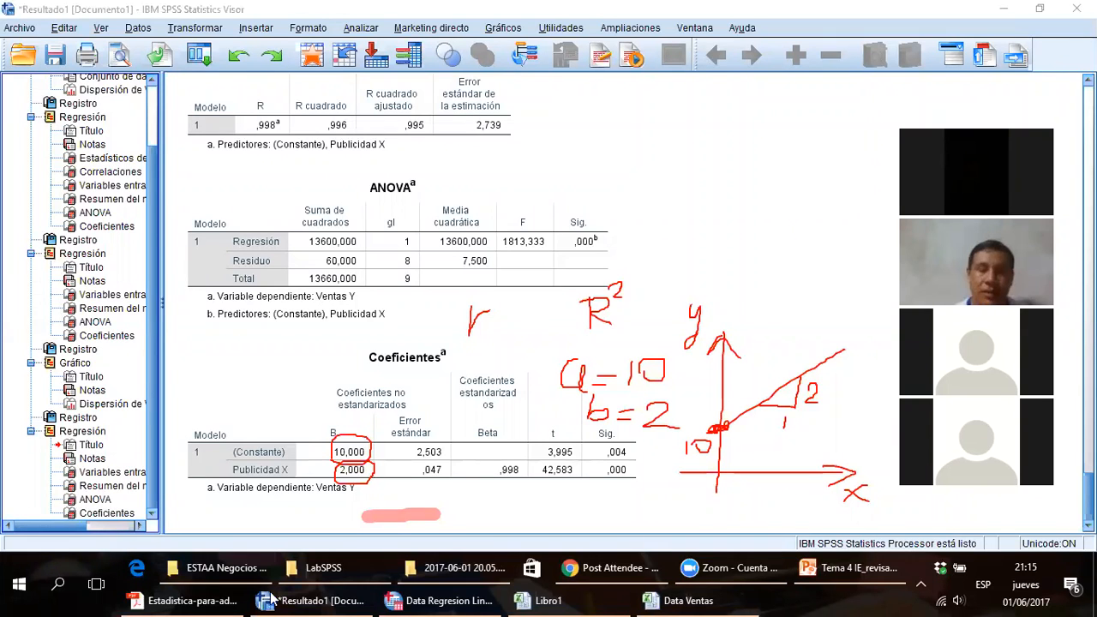
- Switch to the browser and open the Análisis de Dispersión (Respuestas) spreadsheet
left_click(600, 580)
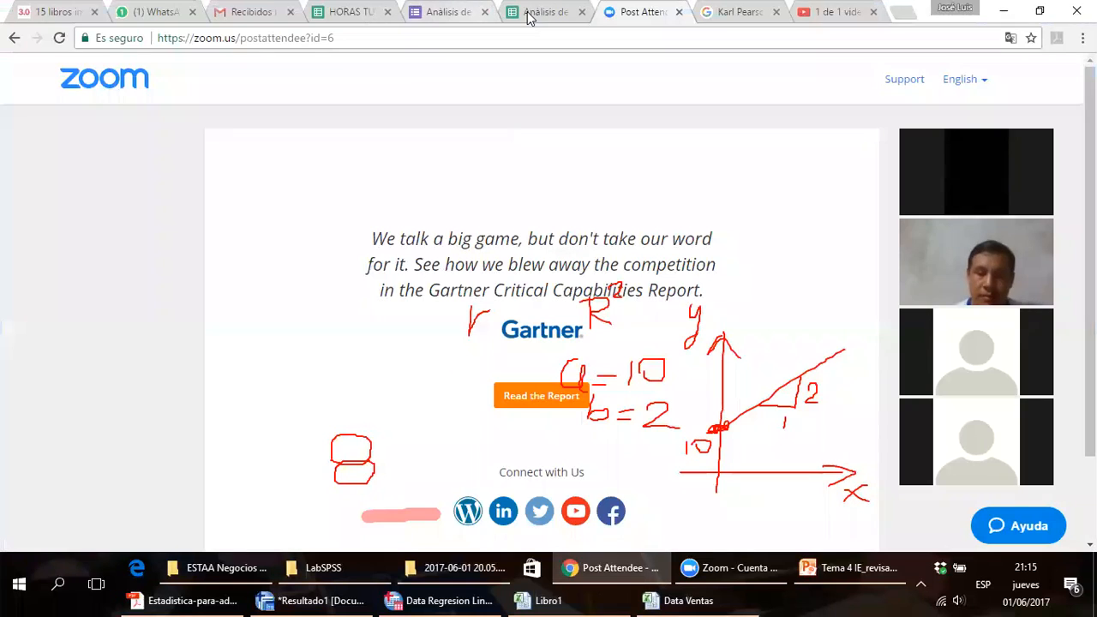
left_click(1040, 10)
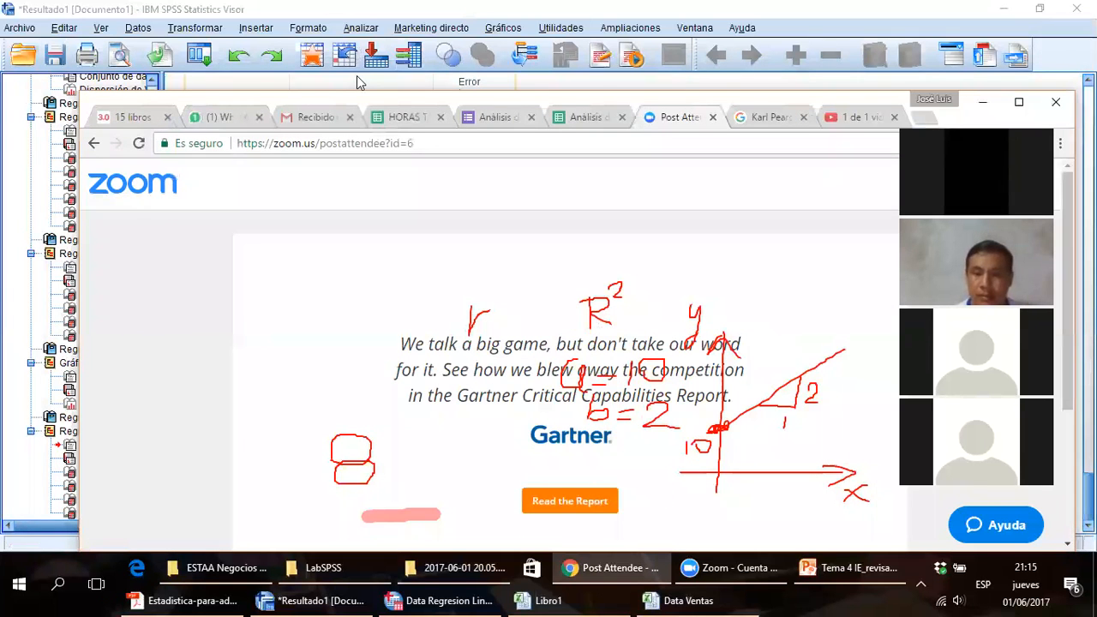
left_click_drag(591, 99, 540, 144)
left_click(545, 163)
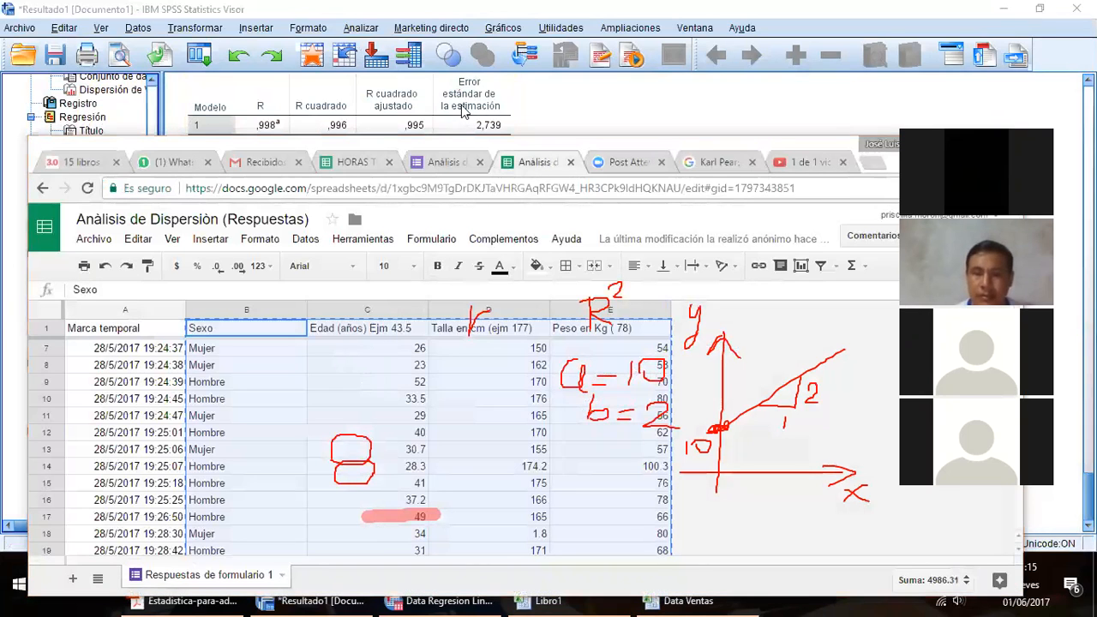
- Erase all the red and highlighter annotations from the screen and maximize the browser window
mouse_move(486, 291)
left_mouse_down()
mouse_move(617, 372)
mouse_move(779, 419)
mouse_move(572, 376)
mouse_move(591, 403)
mouse_move(720, 428)
mouse_move(840, 472)
mouse_move(720, 429)
mouse_move(651, 479)
mouse_move(412, 514)
left_mouse_up()
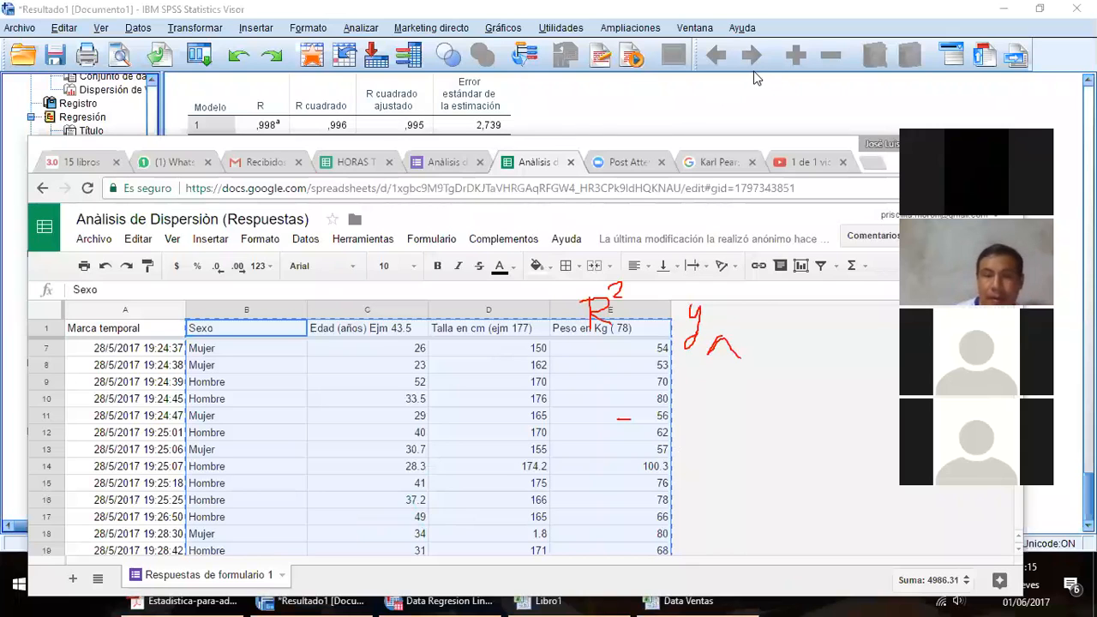
mouse_move(593, 306)
left_mouse_down()
mouse_move(696, 304)
mouse_move(740, 348)
mouse_move(558, 298)
mouse_move(632, 268)
mouse_move(627, 420)
mouse_move(697, 434)
left_mouse_up()
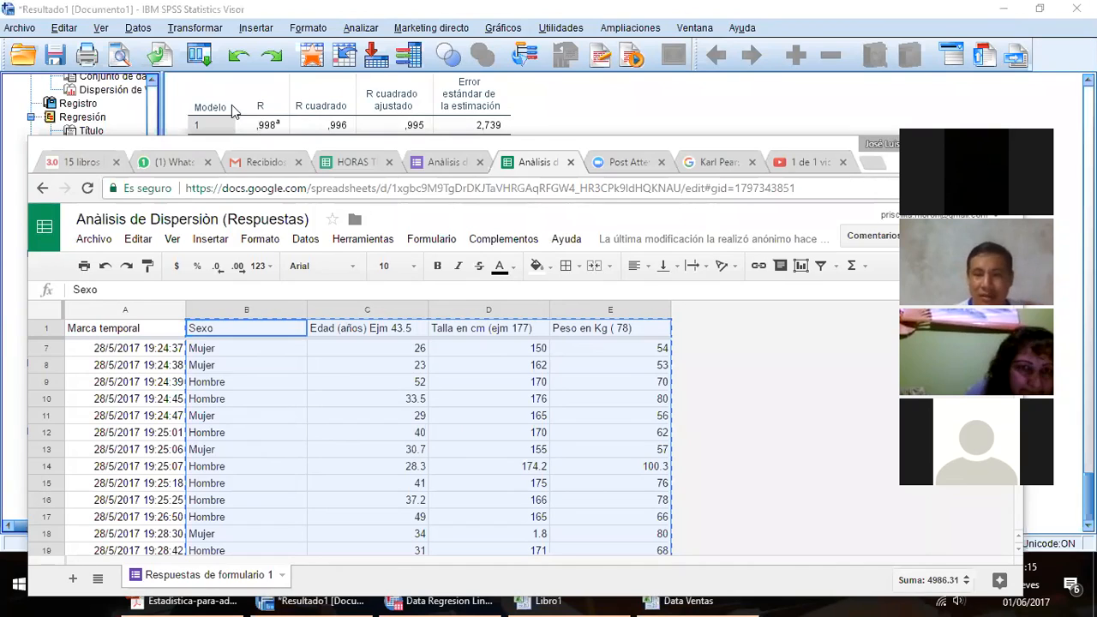
double_click(264, 146)
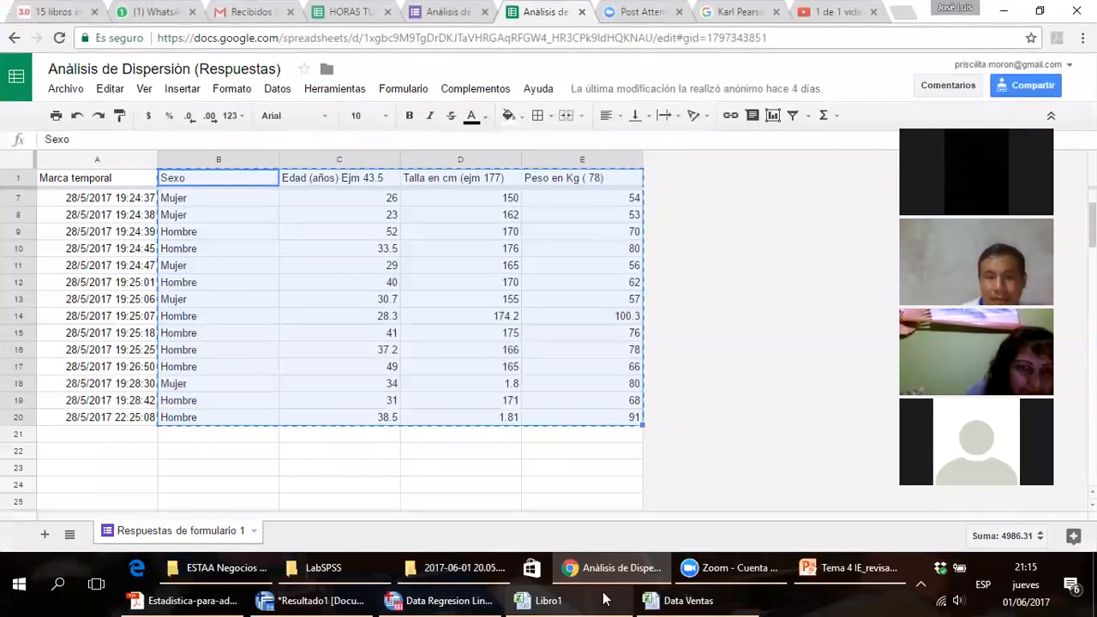
- Switch to the Libro1 workbook in Excel and add a new blank sheet after Hoja5
left_click(660, 600)
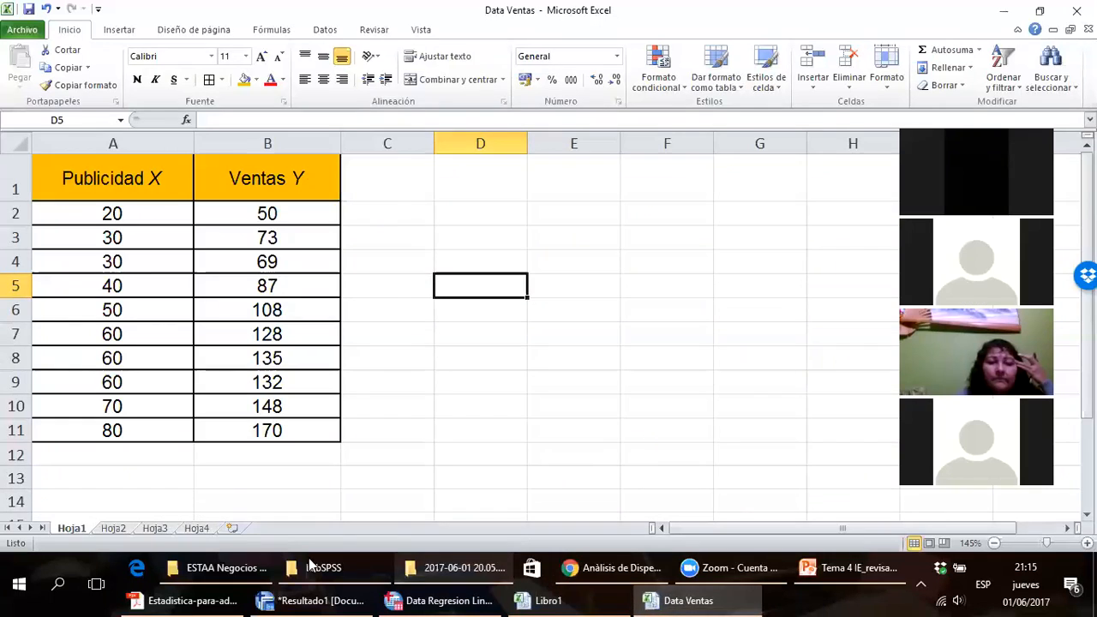
left_click(571, 600)
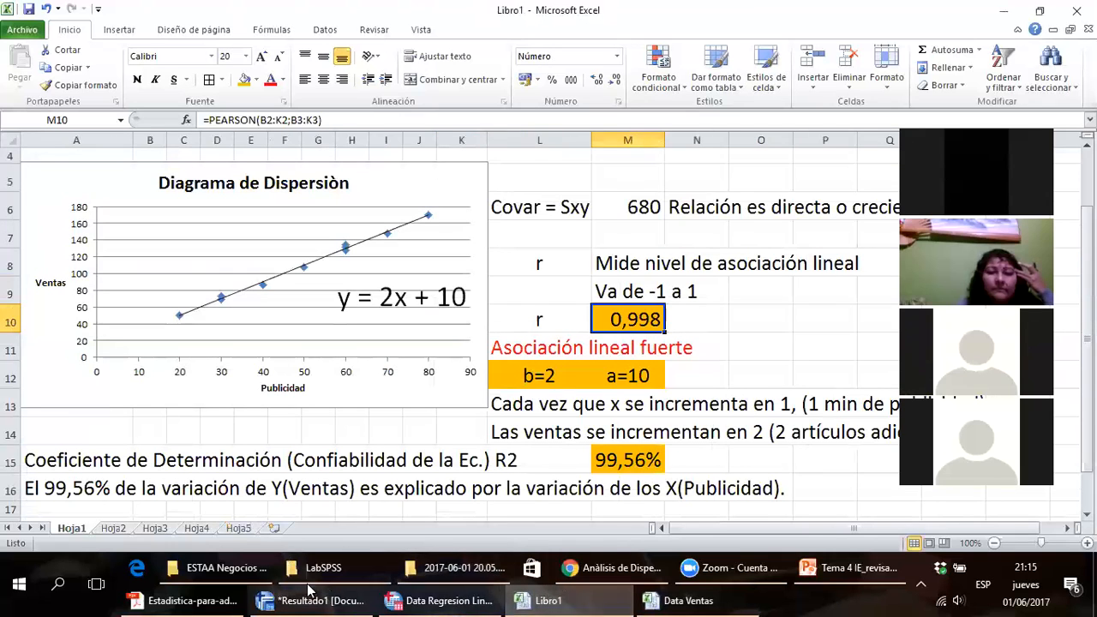
left_click(247, 529)
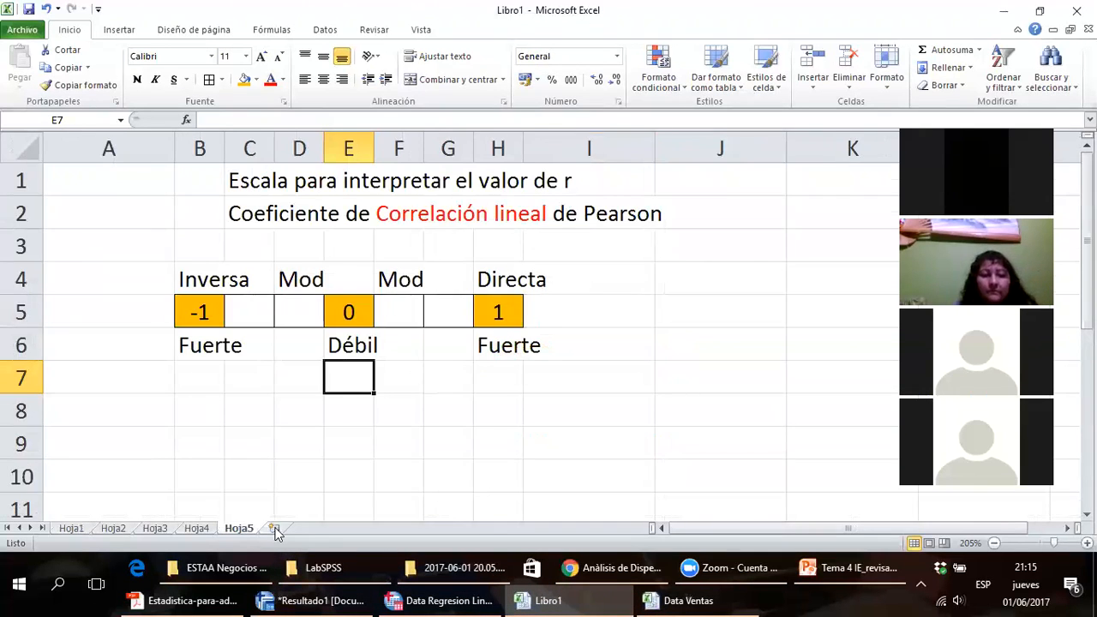
left_click(272, 529)
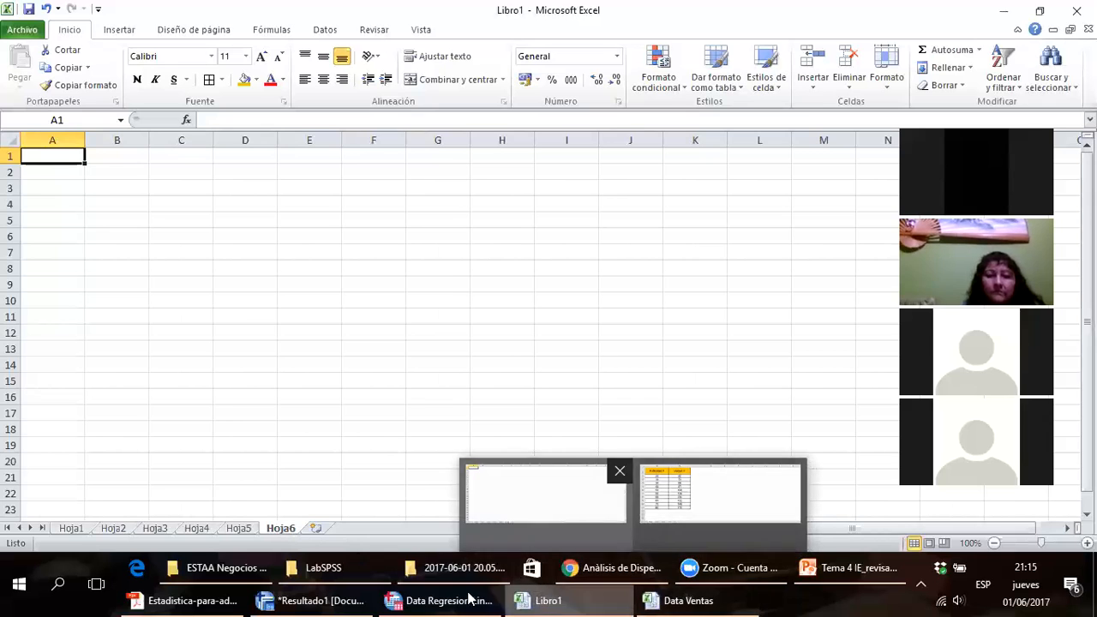
- Return to the browser spreadsheet and copy the Sexo, Edad, Talla and Peso columns with their headers, range B1:E20
left_click(566, 578)
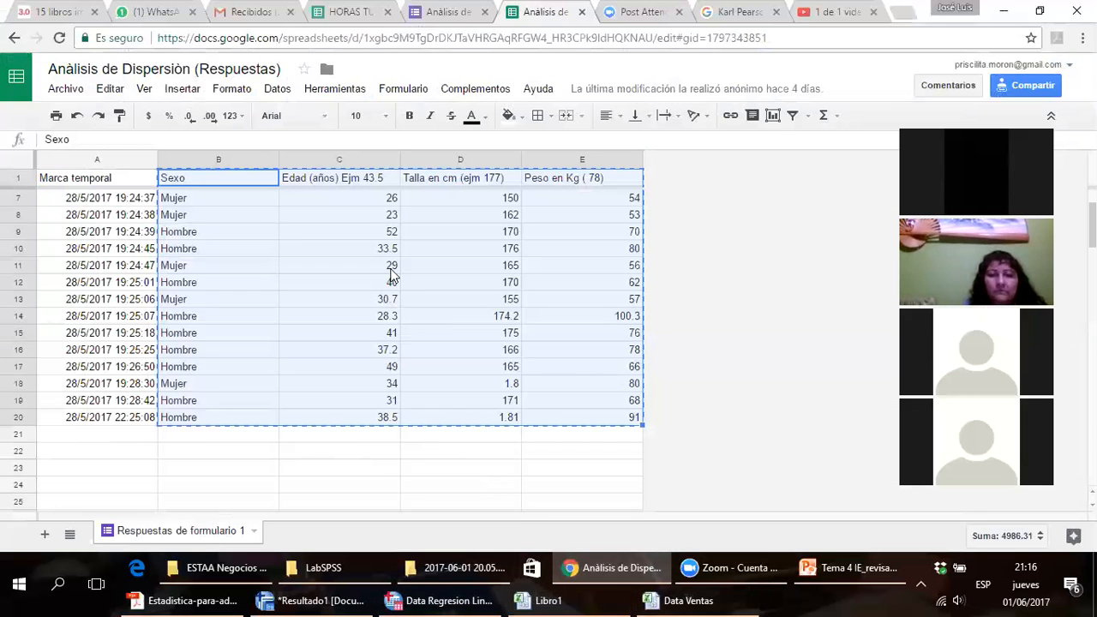
left_click_drag(235, 179, 450, 271)
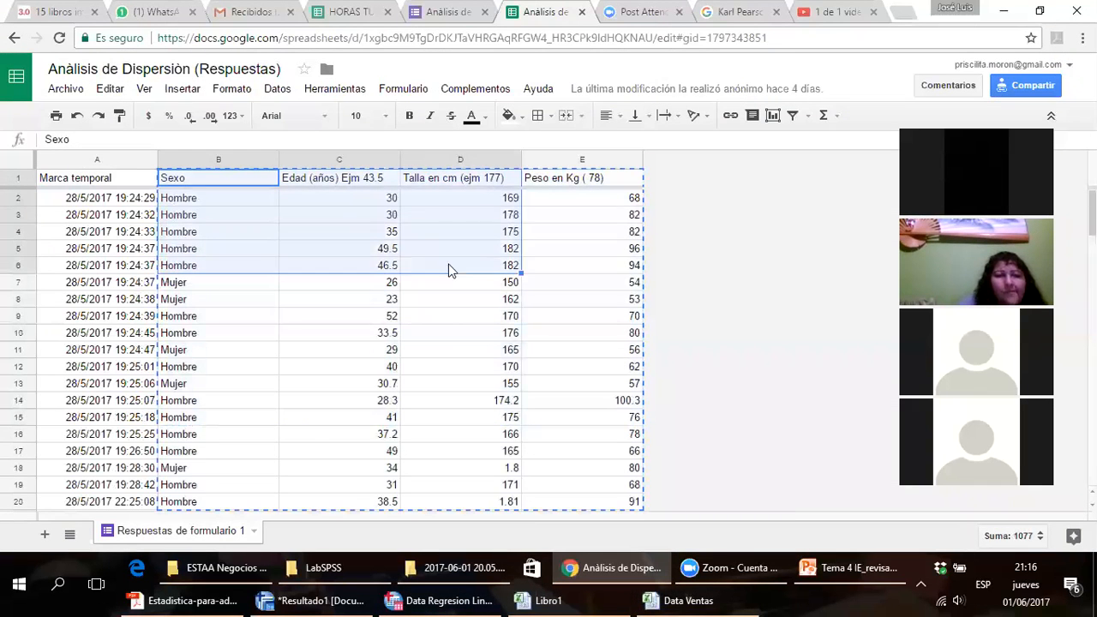
left_click(248, 187)
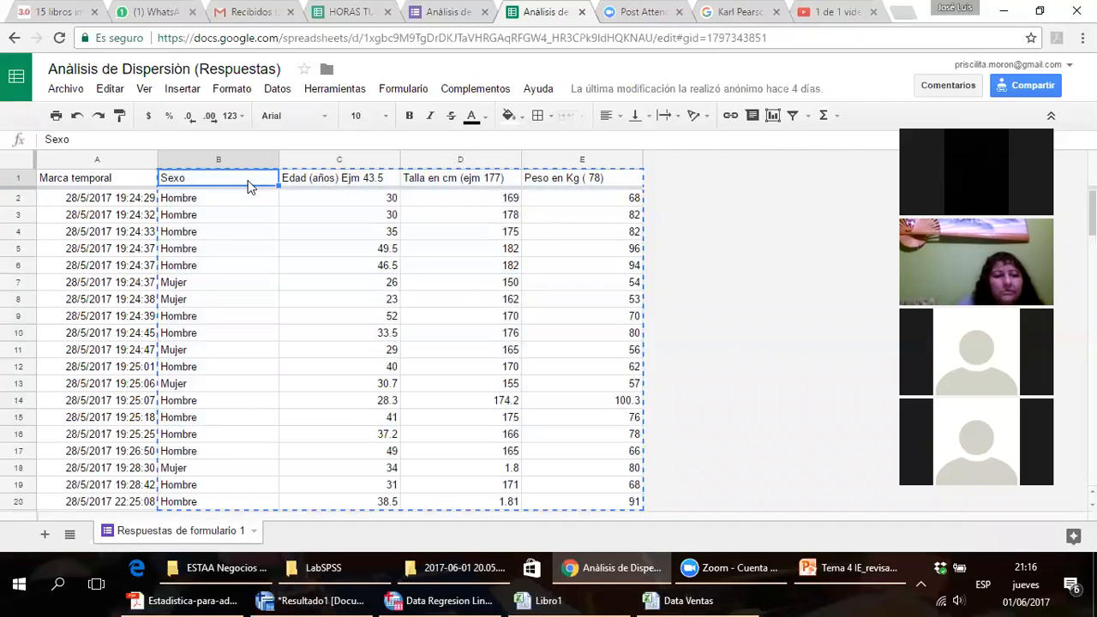
key("shift+Right")
key("shift+Right")
key("shift+Right")
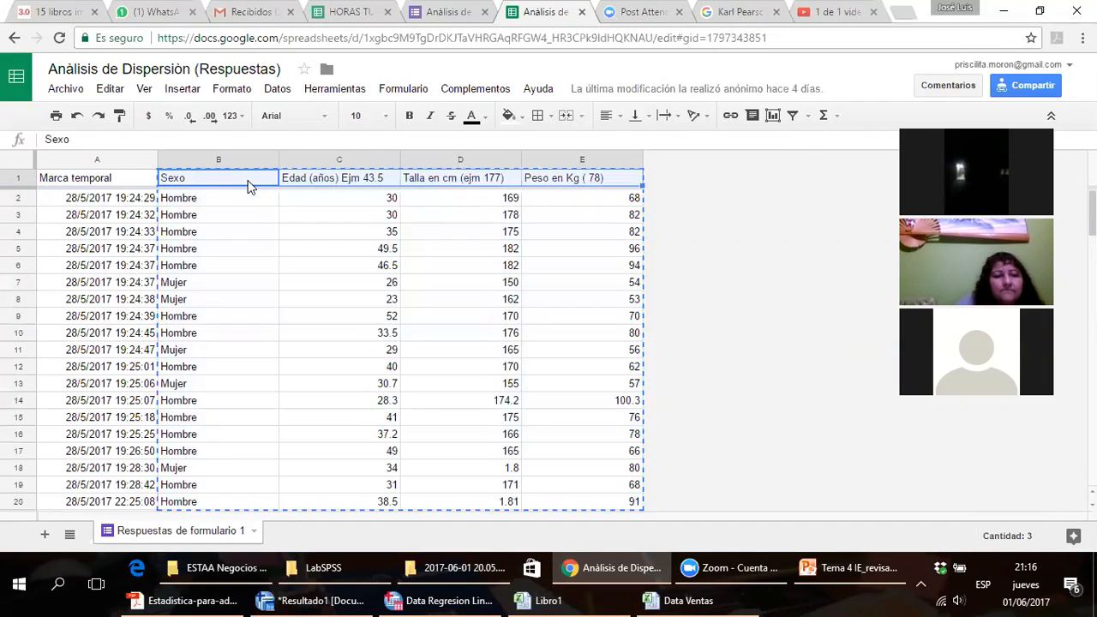
key("shift+Down")
key("shift+Down")
key("shift+Down")
key("shift+Down")
key("shift+Down")
key("shift+Down")
key("shift+Down")
key("shift+Down")
key("shift+Down")
key("shift+Down")
key("shift+Down")
key("shift+Down")
key("shift+Down")
key("shift+Down")
key("shift+Down")
key("shift+Down")
key("shift+Down")
key("shift+Down")
key("shift+Down")
key("shift+Down")
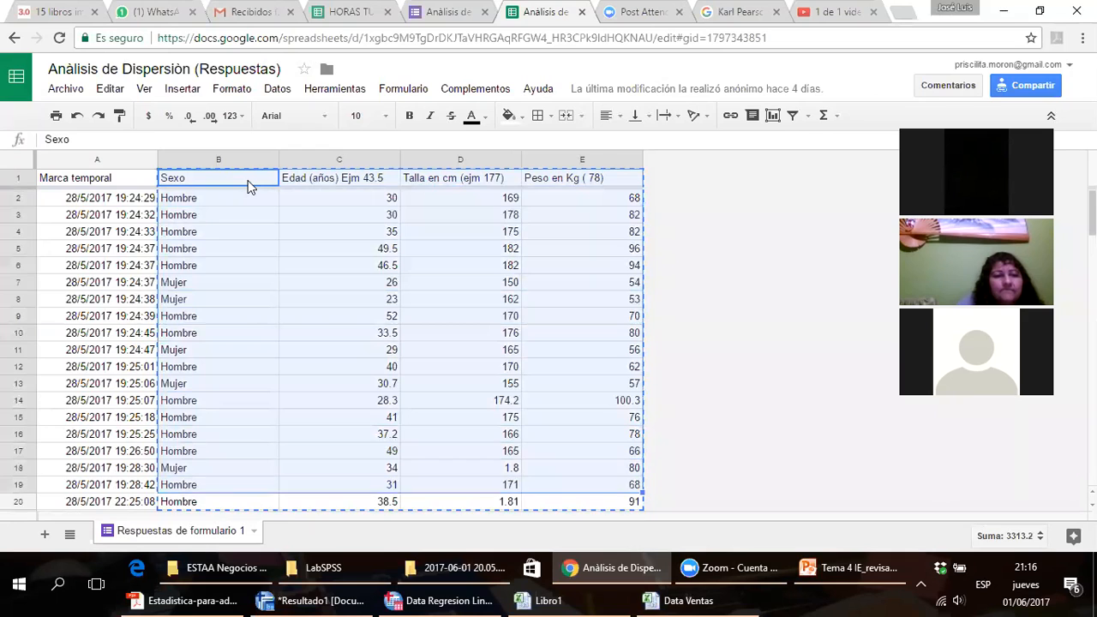
key("shift+Up")
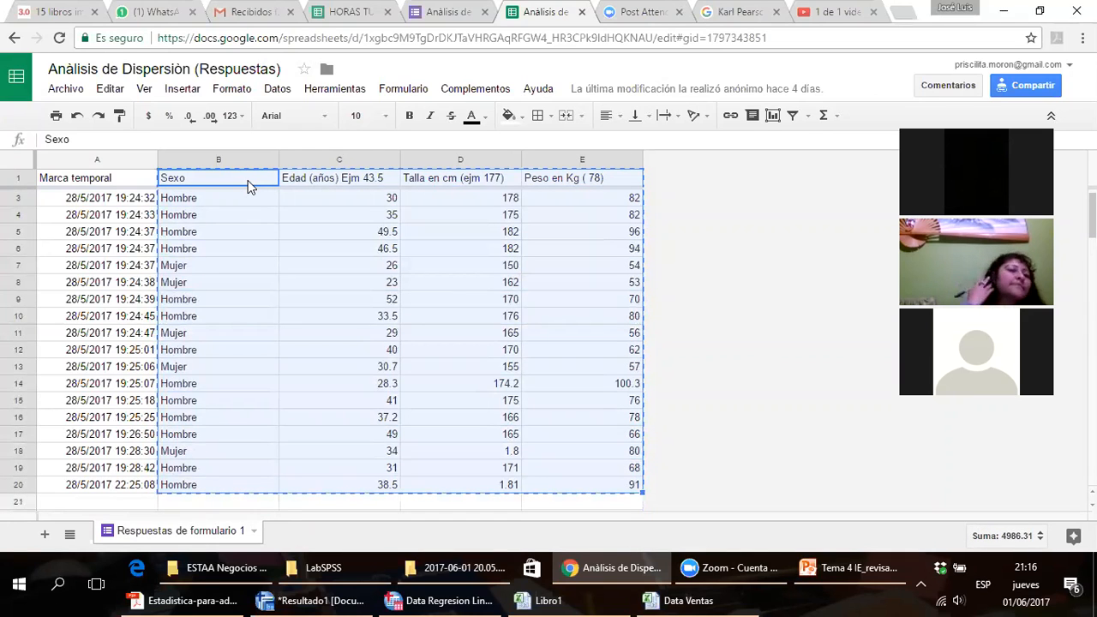
- Switch back to Libro1 and paste the copied response data into Hoja6 starting at cell B1
mouse_move(493, 598)
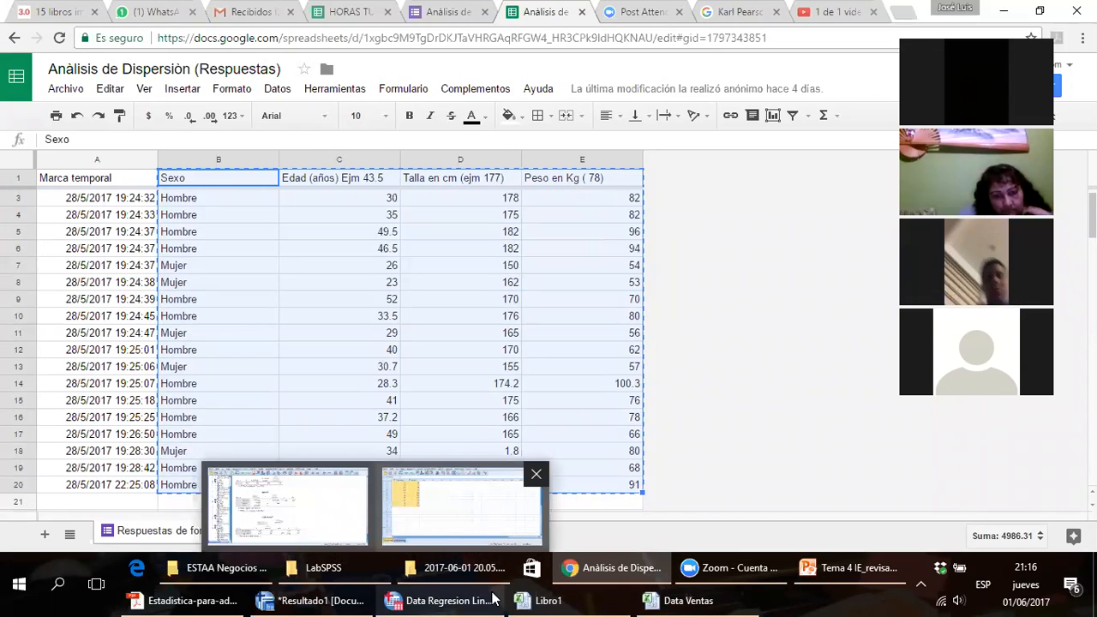
mouse_move(724, 593)
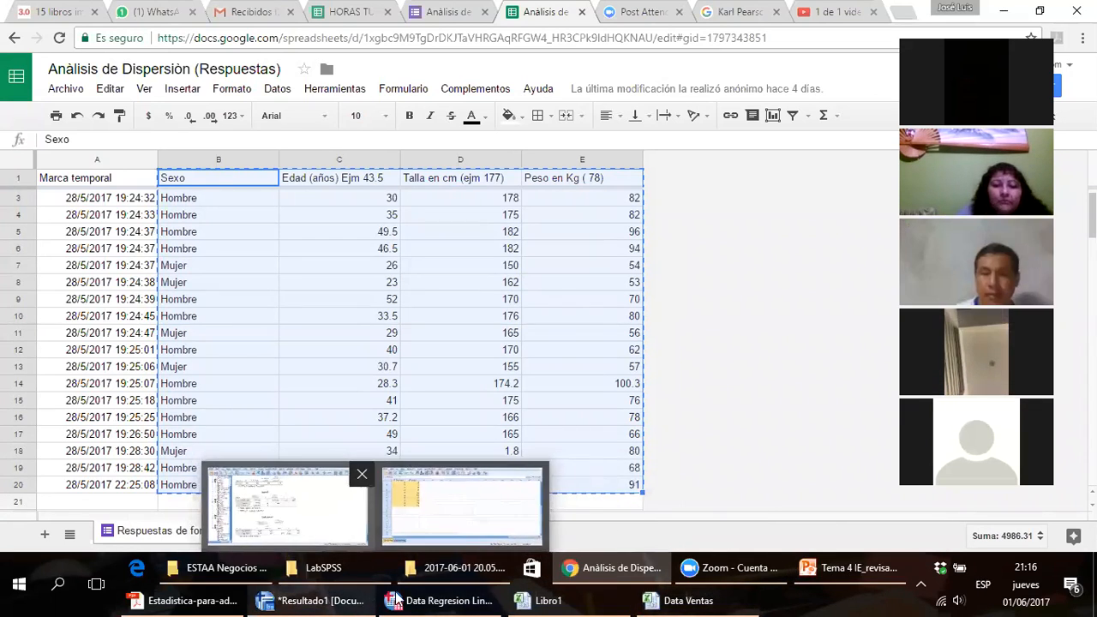
mouse_move(662, 598)
left_click(596, 600)
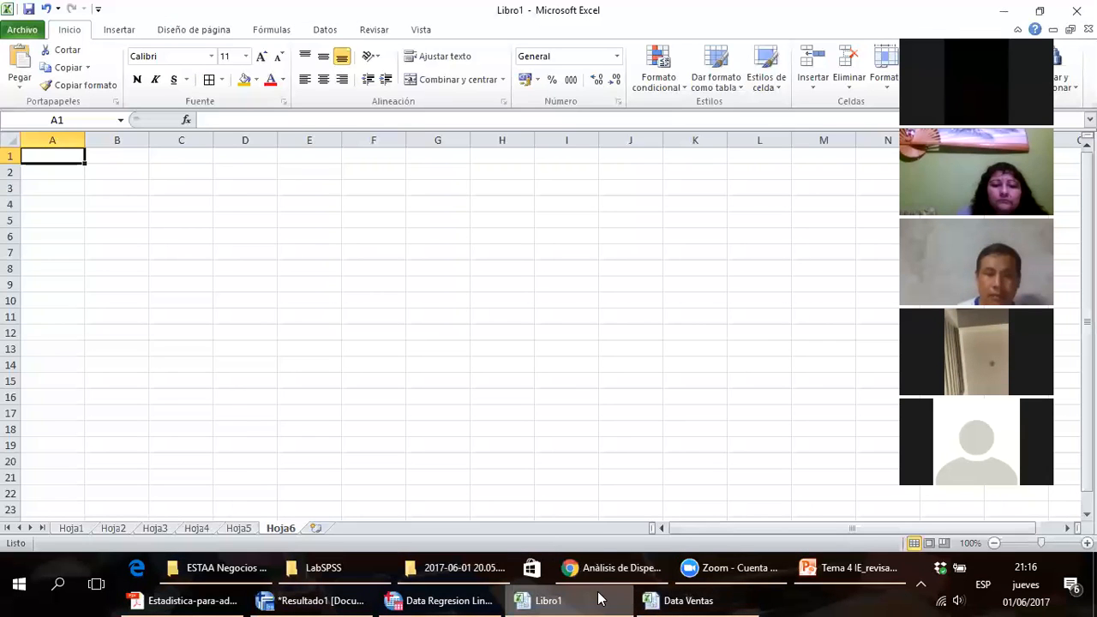
left_click(130, 154)
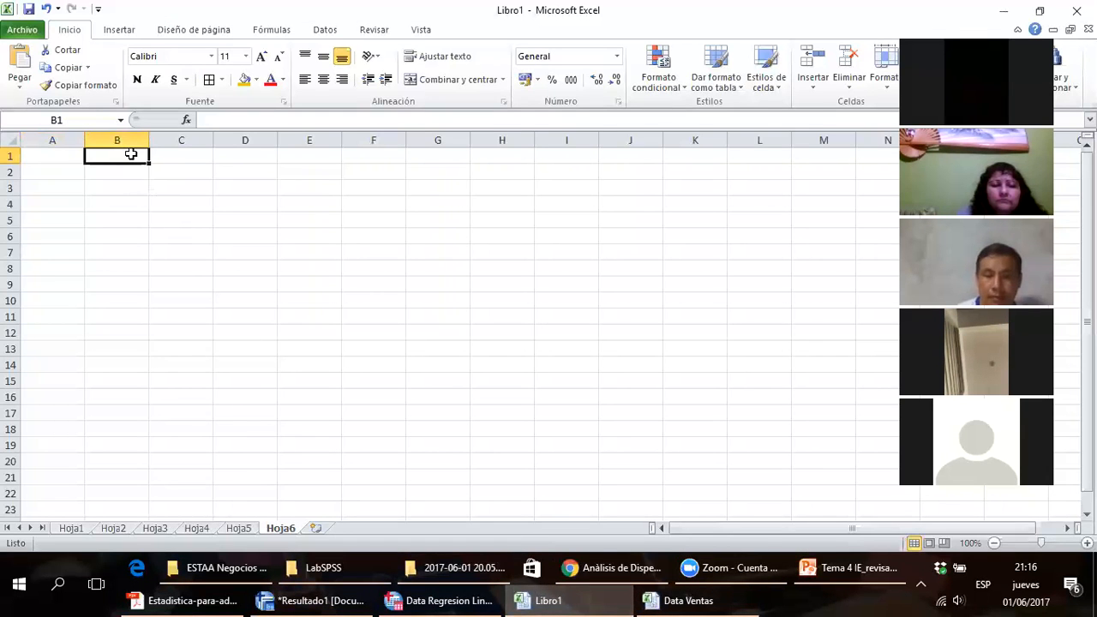
type("Sexo\tEdad (años) Ejm 43.5\tTalla en cm (ejm 177)\tPeso en Kg ( 78) Hombre\t30\t169\t68 Hombre\t30\t178\t82 Hombre\t35\t175\t82 Hombre\t49.5\t182\t96 Hombre\t46.5\t182\t94 Mujer\t26\t150\t54 Mujer\t23\t162\t53 Hombre\t52\t170\t70 Hombre\t33.5\t176\t80 Mujer\t29\t165\t56 Hombre\t40\t170\t62 Mujer\t30.7\t155\t57 Hombre\t28.3\t174.2\t100.3 Hombre\t41\t175\t76 Hombre\t37.2\t166\t78 Hombre\t49\t165\t66 Mujer\t34\t1.8\t80 Hombre\t31\t171\t68 Hombre\t38.5\t1.81\t91")
- Hide column C, which holds the Edad (años) data
left_click(173, 162)
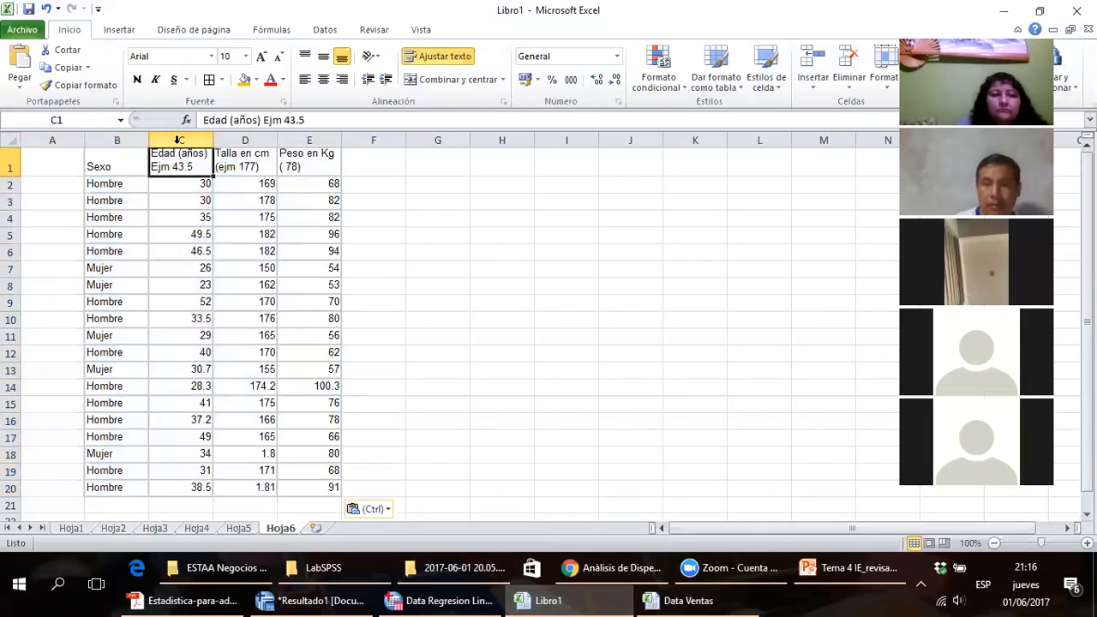
left_click(179, 140)
right_click(181, 141)
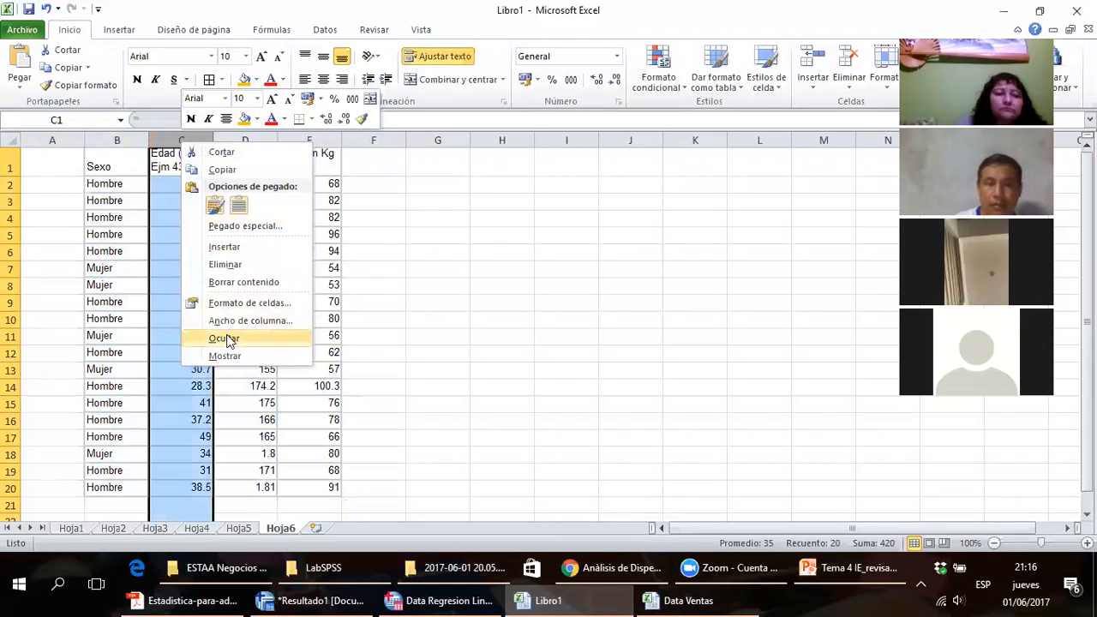
left_click(225, 338)
- Shorten the height and weight headers to "Talla en cm" and "Peso en Kg" by removing the examples in parentheses
left_click(190, 167)
double_click(189, 167)
left_click_drag(189, 167, 141, 167)
key("BackSpace")
double_click(243, 167)
left_click_drag(242, 168, 199, 168)
key("BackSpace")
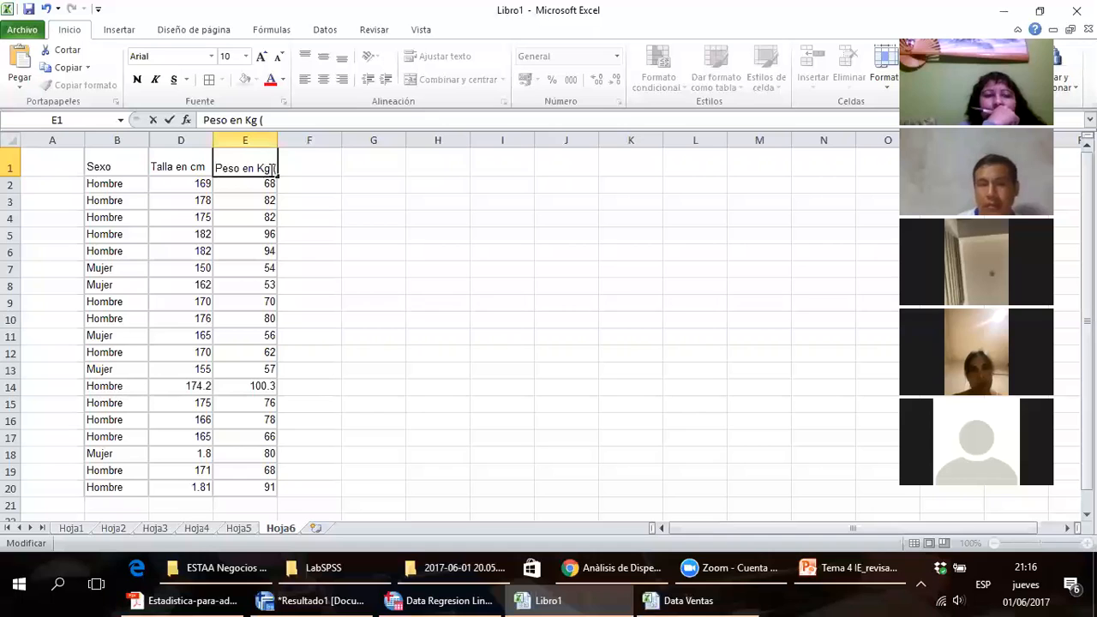
key("BackSpace")
key("BackSpace")
key("Return")
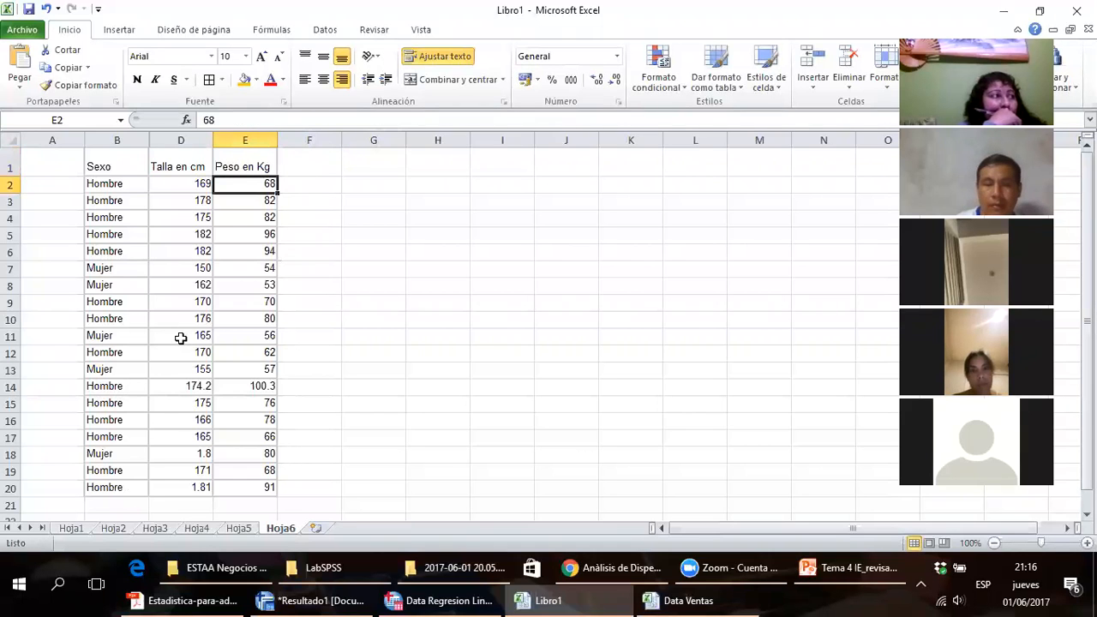
- Sort the whole data table by the Sexo column from A to Z, treating the first row as headers
left_click_drag(130, 166, 245, 487)
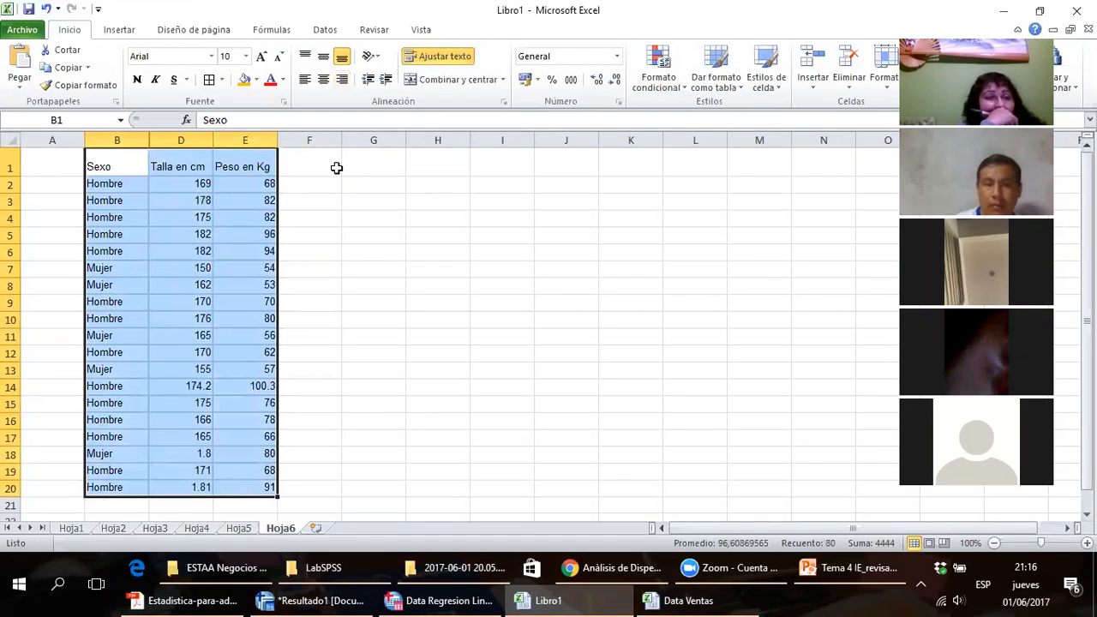
left_click(325, 29)
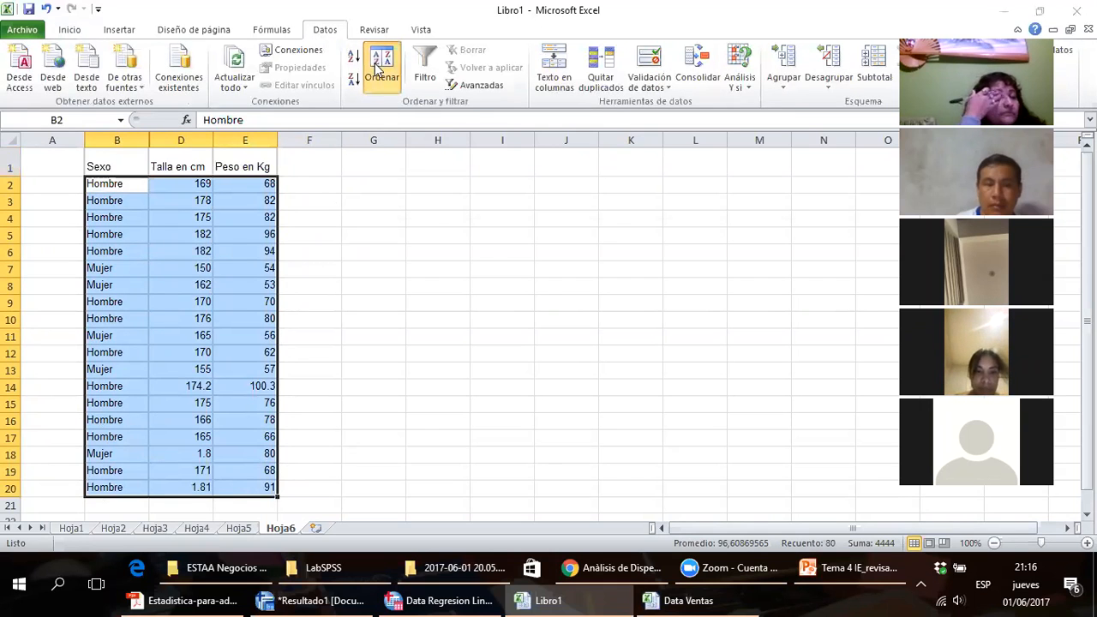
left_click(379, 67)
left_click(500, 306)
left_click(490, 322)
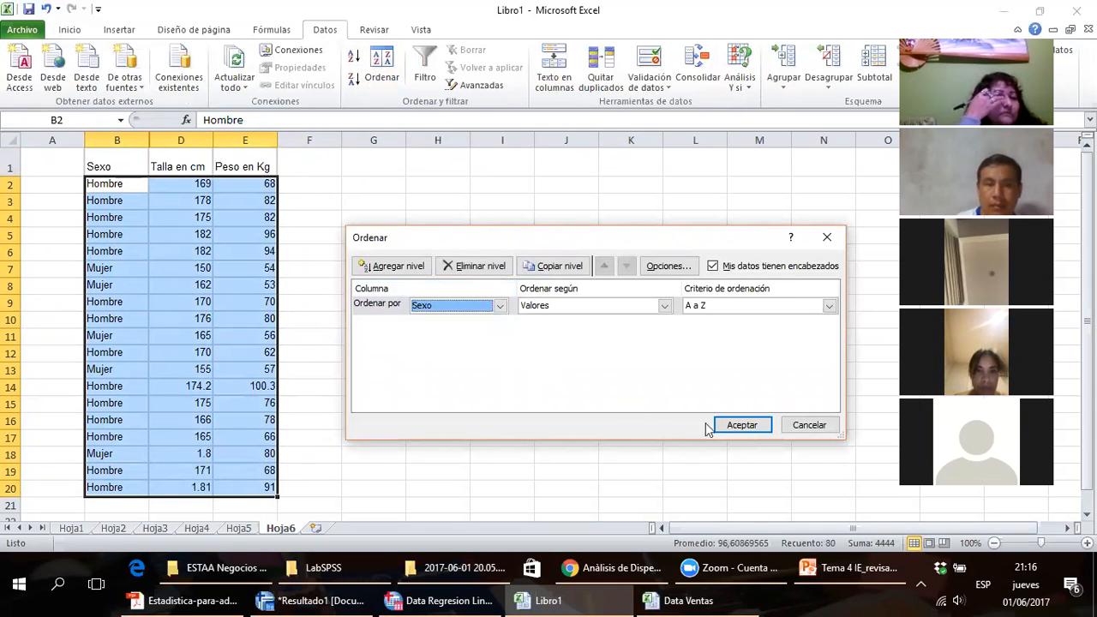
left_click(712, 427)
- Fill the Hombre rows, B2:E15, with light blue
left_click_drag(128, 185, 232, 401)
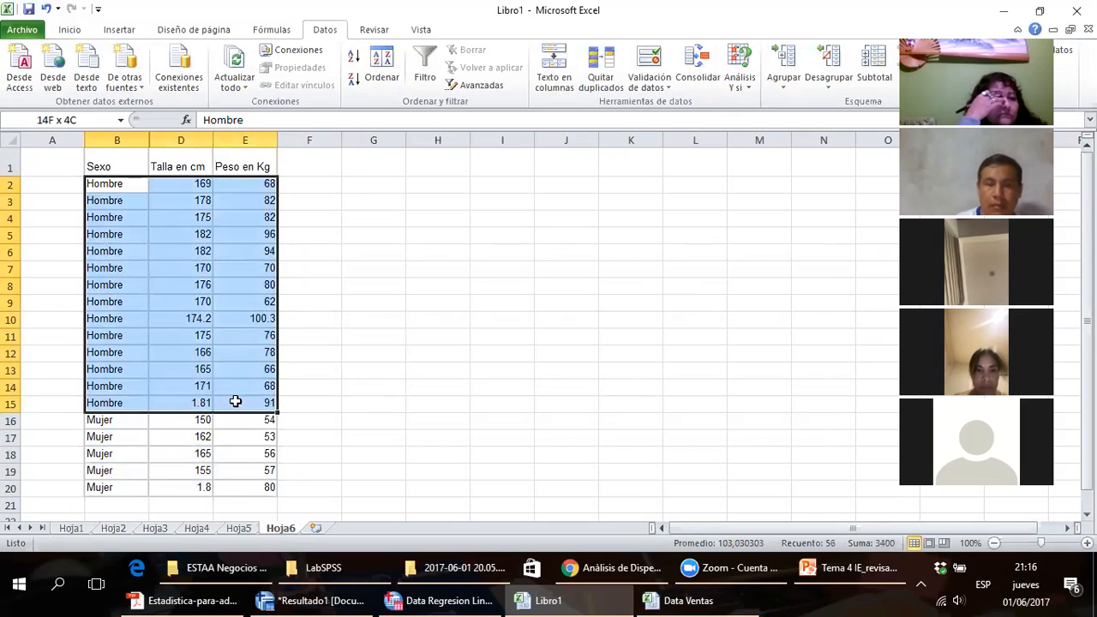
left_click(81, 36)
left_click(256, 80)
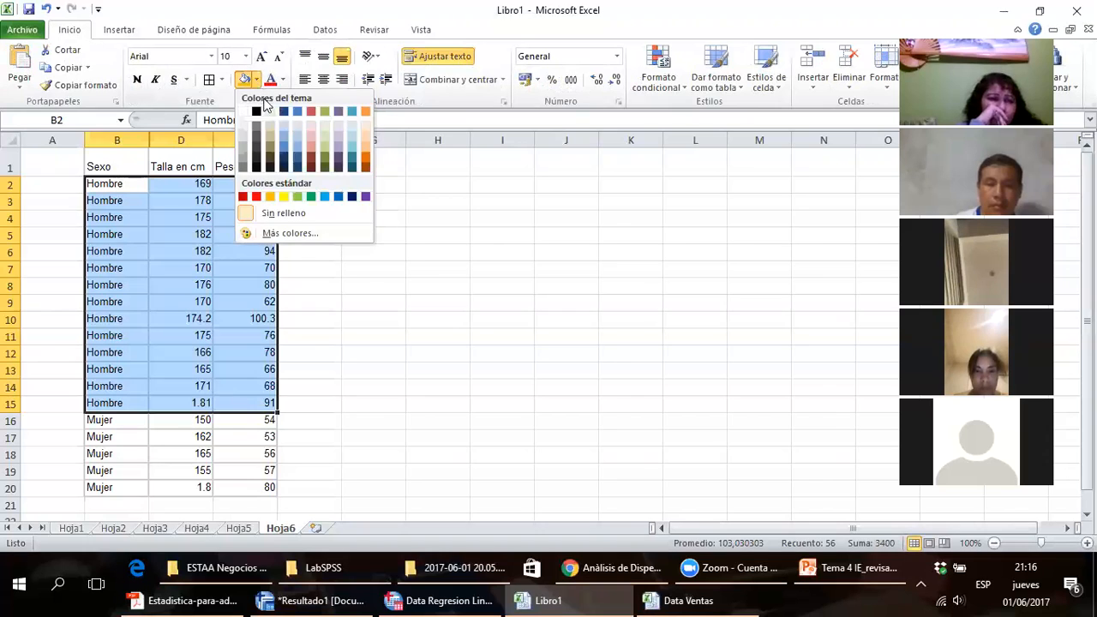
left_click(302, 154)
- Round the values in row 10, setting Talla to 174 and Peso to 100
left_click(201, 321)
type("174")
key("Return")
key("Up")
key("Right")
key("Right")
key("Left")
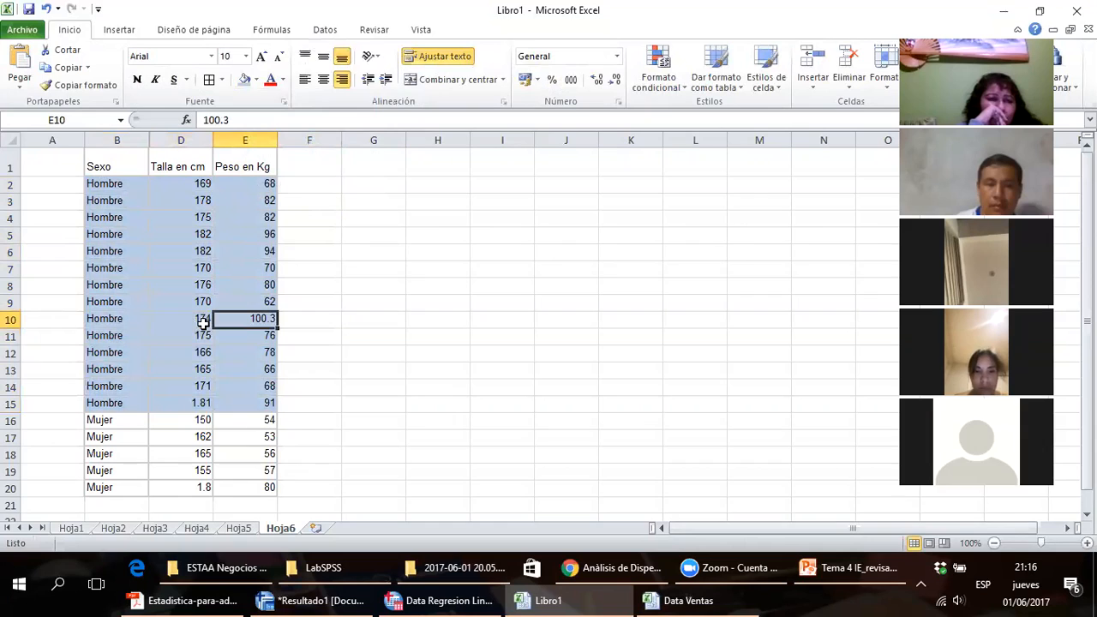
type("10")
key("Return")
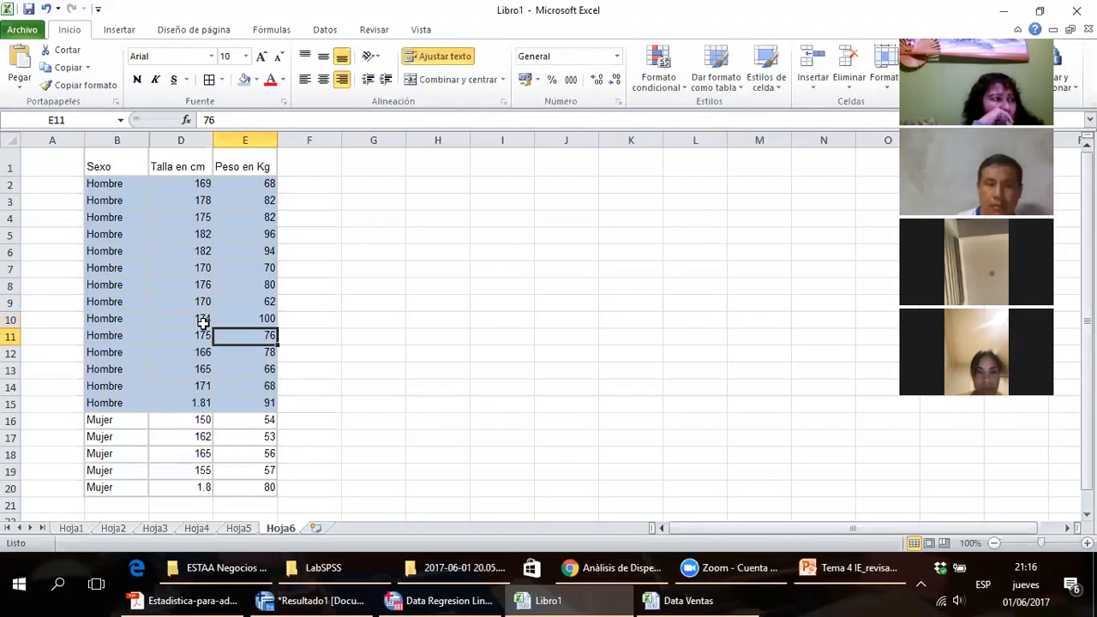
- Correct the Talla value of the last Hombre row, cell D15, to 181
key("Down")
key("Down")
key("Down")
key("Down")
key("Left")
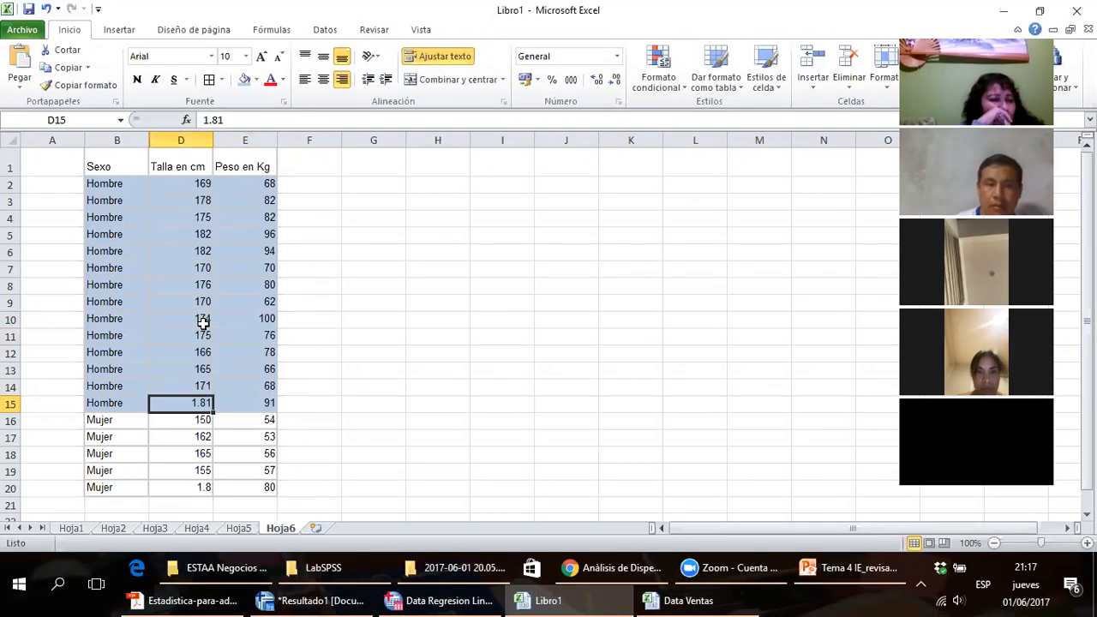
type("18")
key("ctrl+Return")
key("Right")
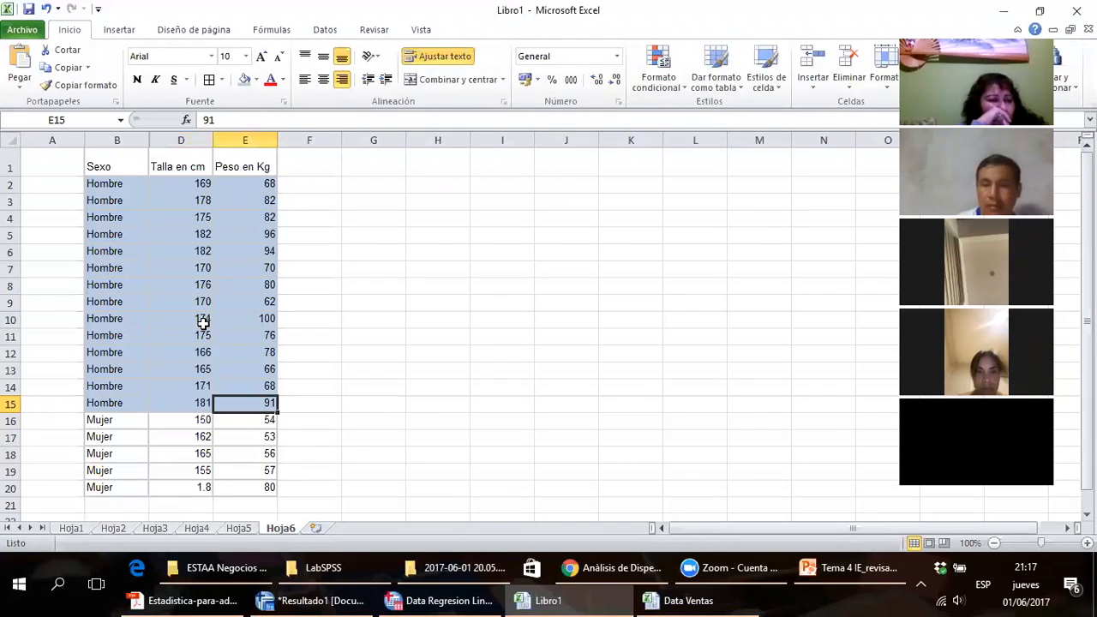
- Fill the Talla en cm and Peso en Kg header cells, D1:E1, with light olive green
left_click(804, 76)
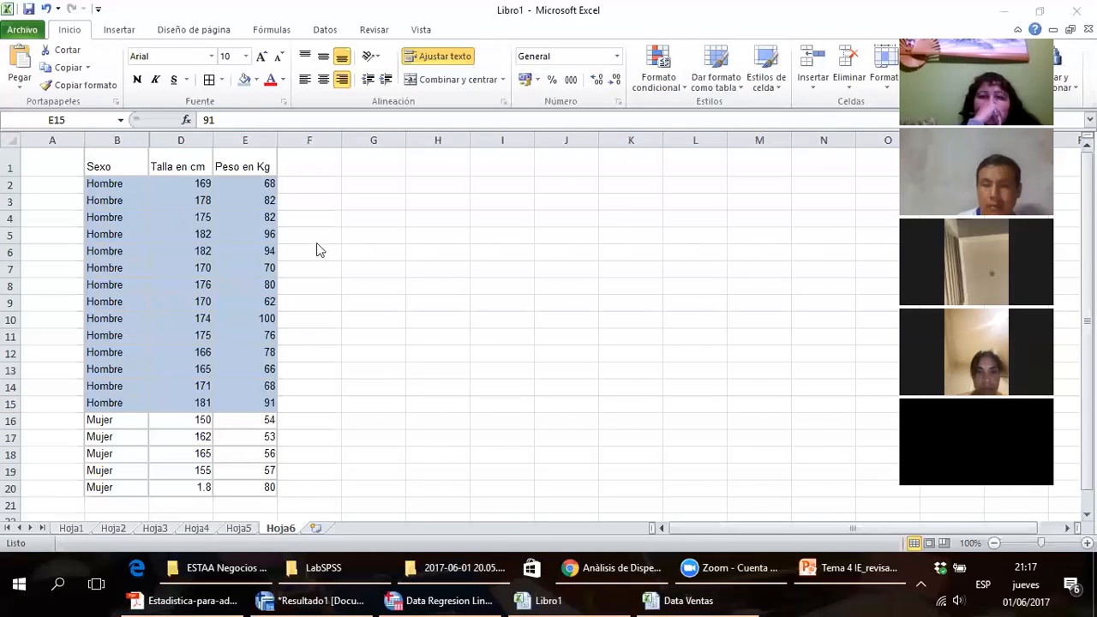
left_click(185, 166)
left_click_drag(172, 166, 249, 167)
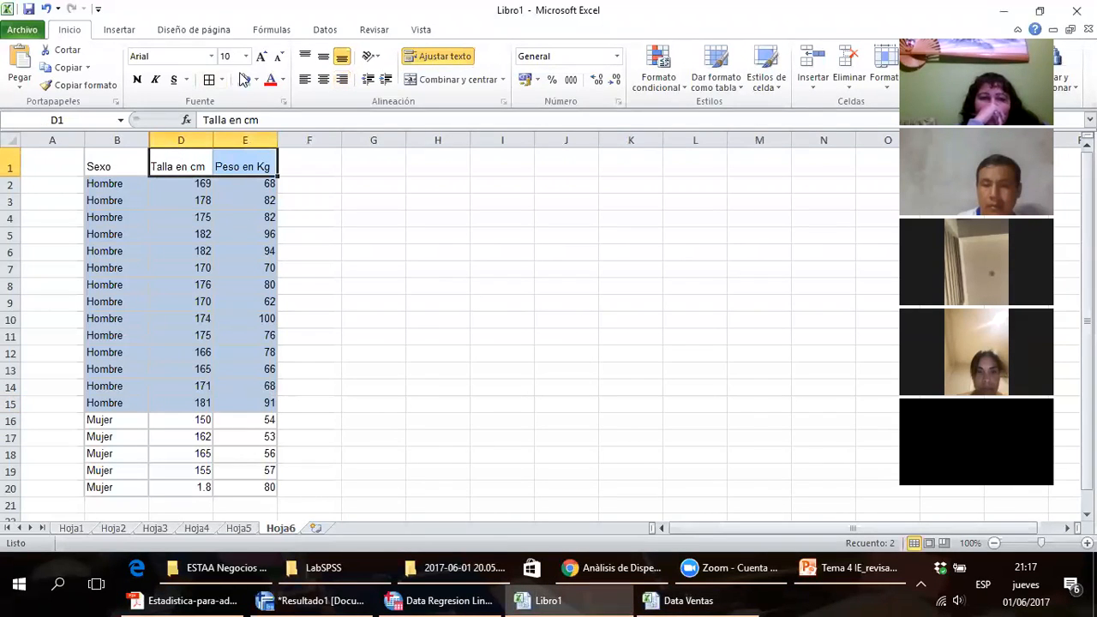
left_click(255, 80)
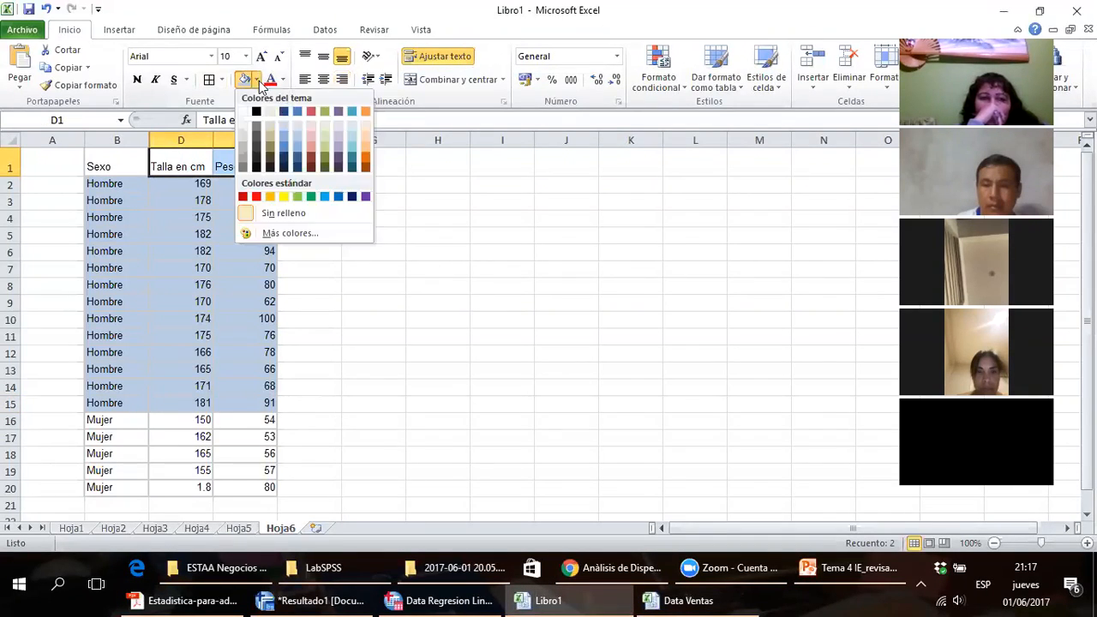
left_click(330, 152)
left_click(360, 240)
- Hide the Sexo column, B, so only the Talla and Peso data columns are shown
left_click(181, 186)
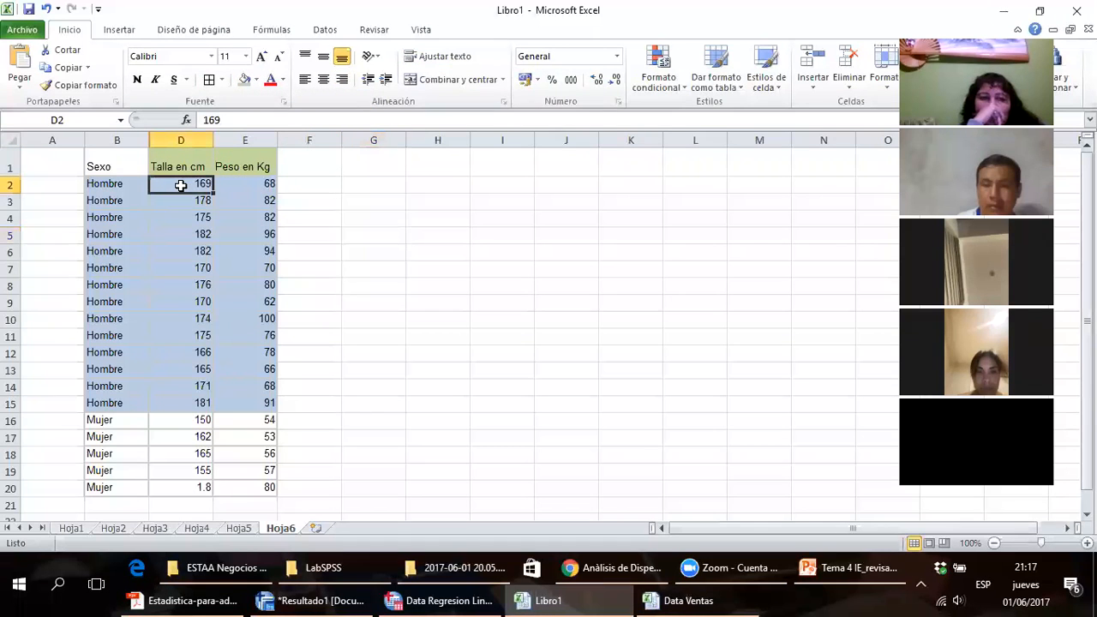
left_click_drag(181, 186, 267, 403)
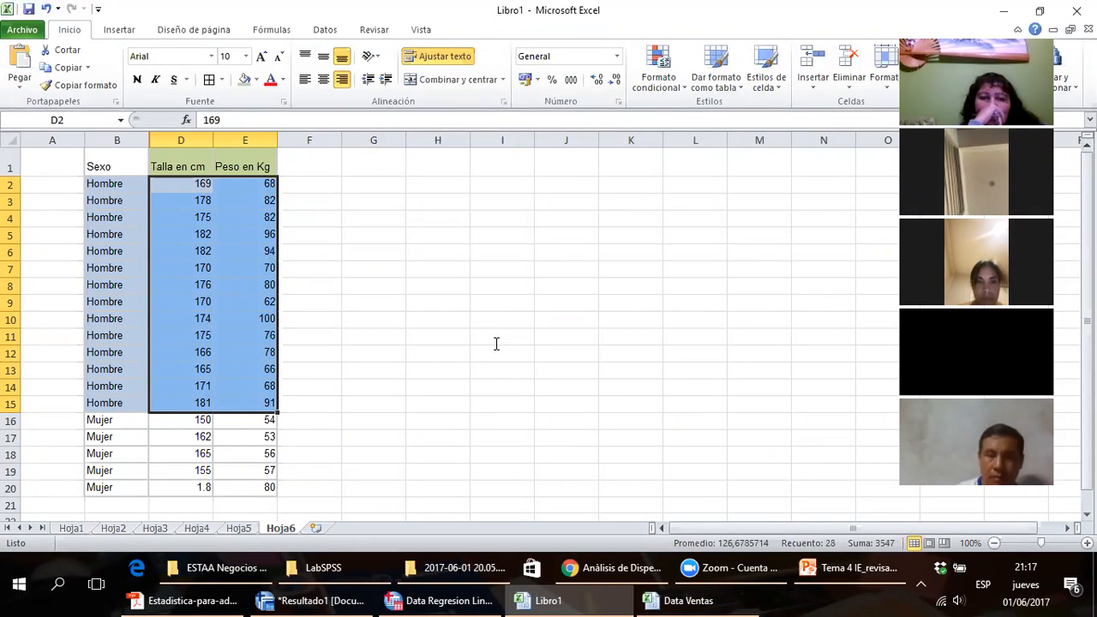
left_click(246, 190)
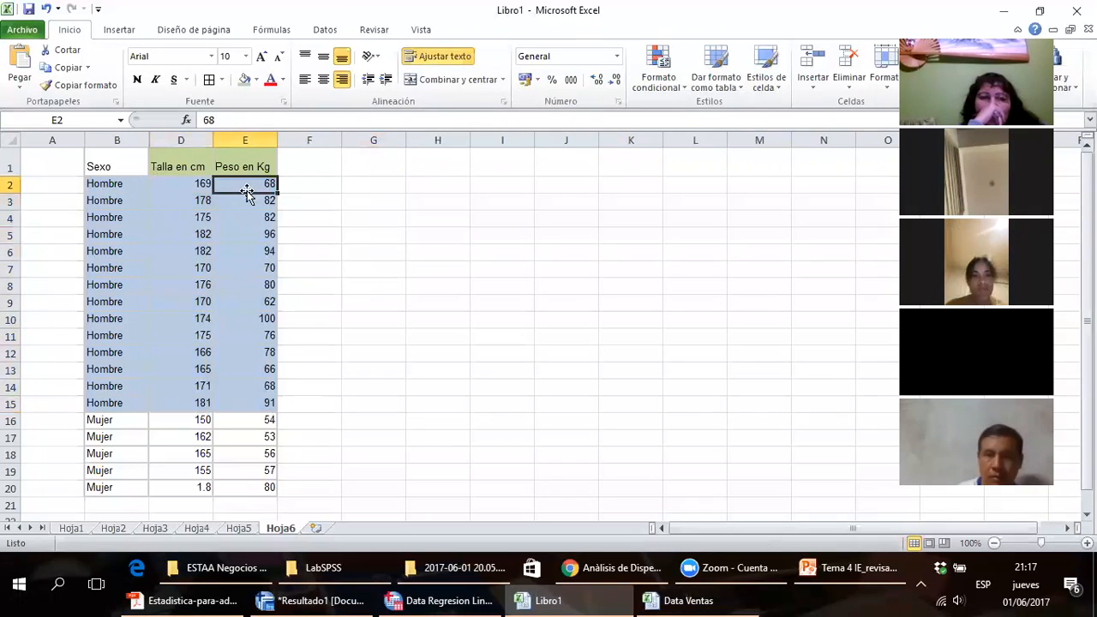
left_click_drag(197, 163, 263, 403)
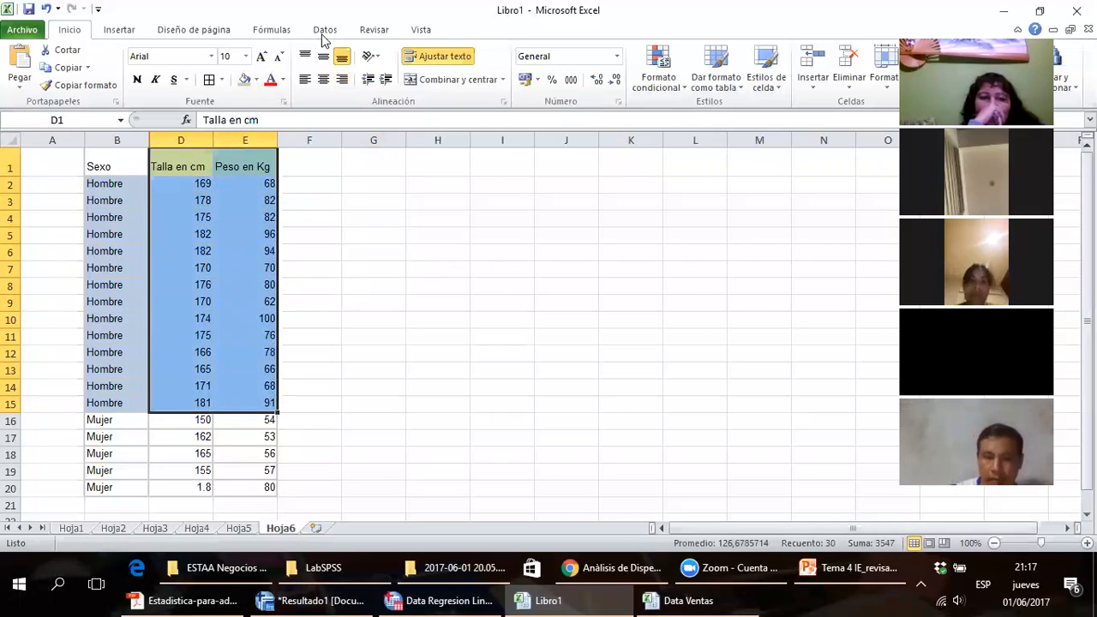
right_click(130, 142)
left_click(172, 340)
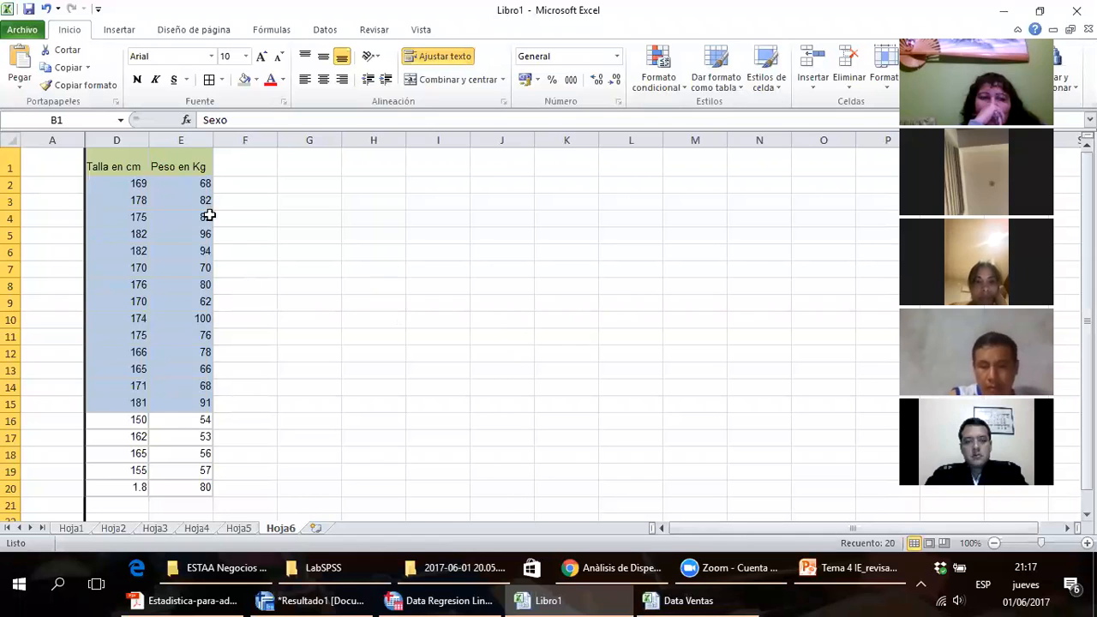
- Sort the Hombre data, D2:E15, by Talla en cm from smallest to largest, with headers in row 1
left_click(194, 182)
left_click_drag(125, 166, 204, 403)
left_click(325, 29)
left_click(382, 69)
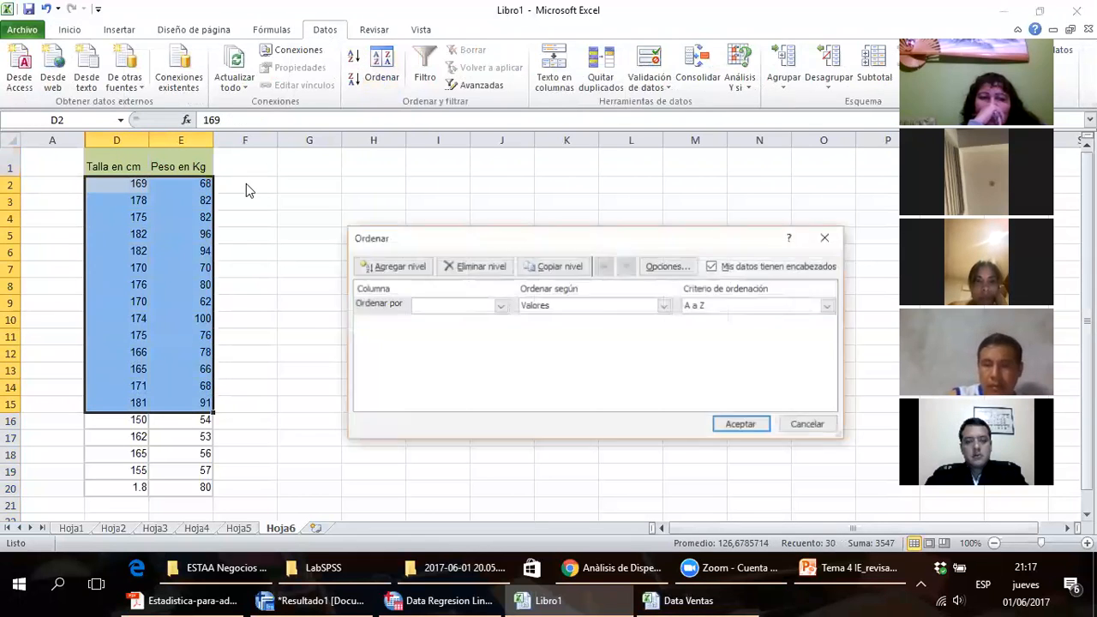
left_click_drag(419, 248, 225, 332)
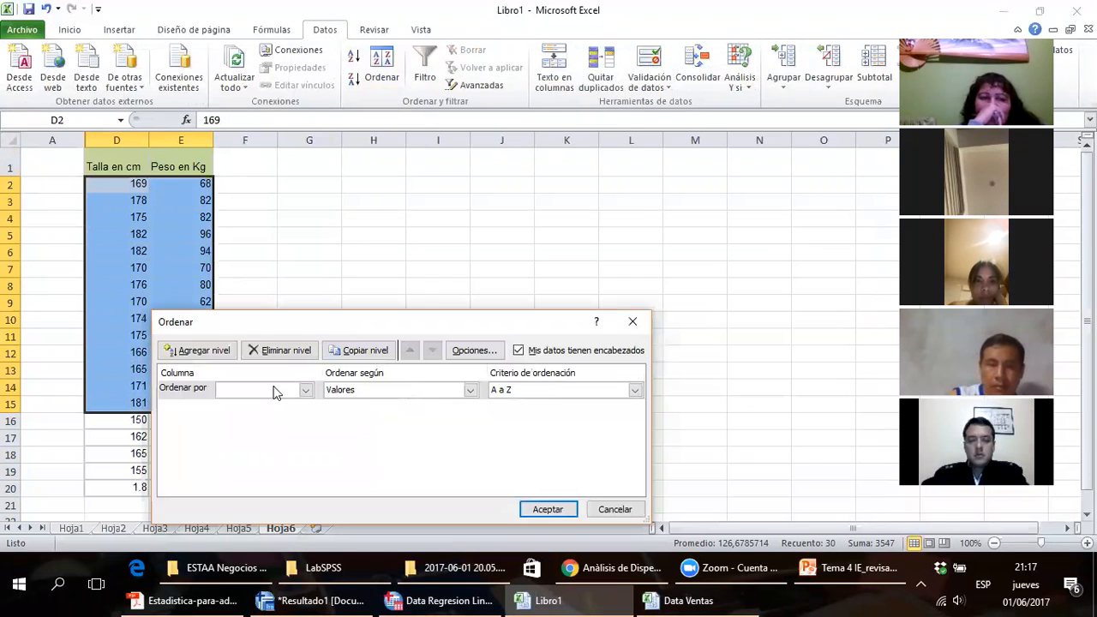
left_click(307, 390)
left_click(292, 401)
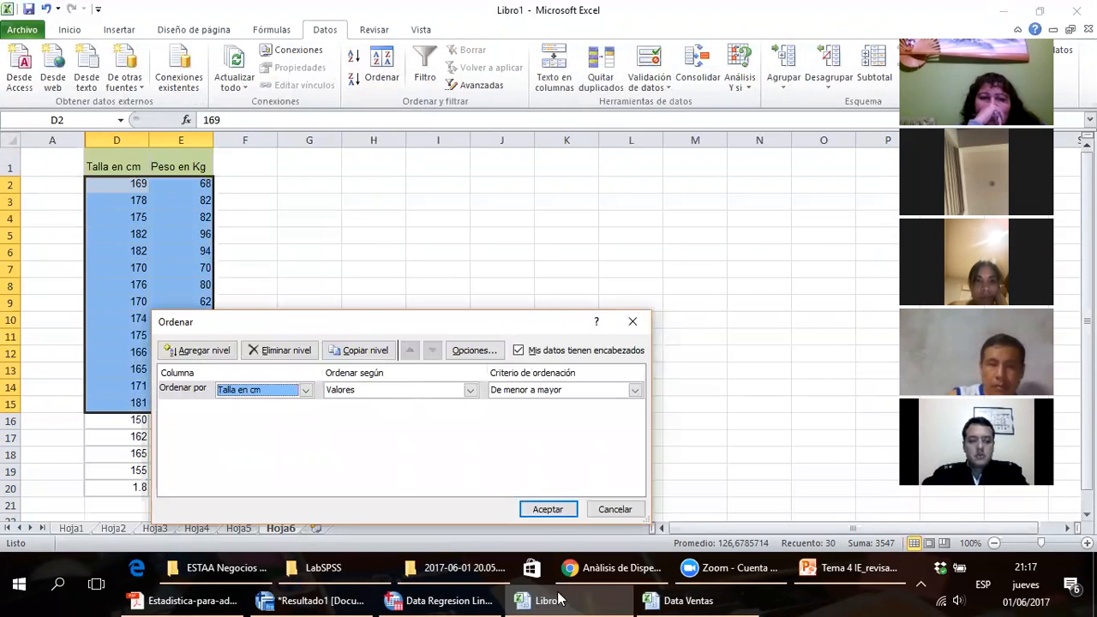
left_click(548, 509)
left_click_drag(135, 184, 168, 403)
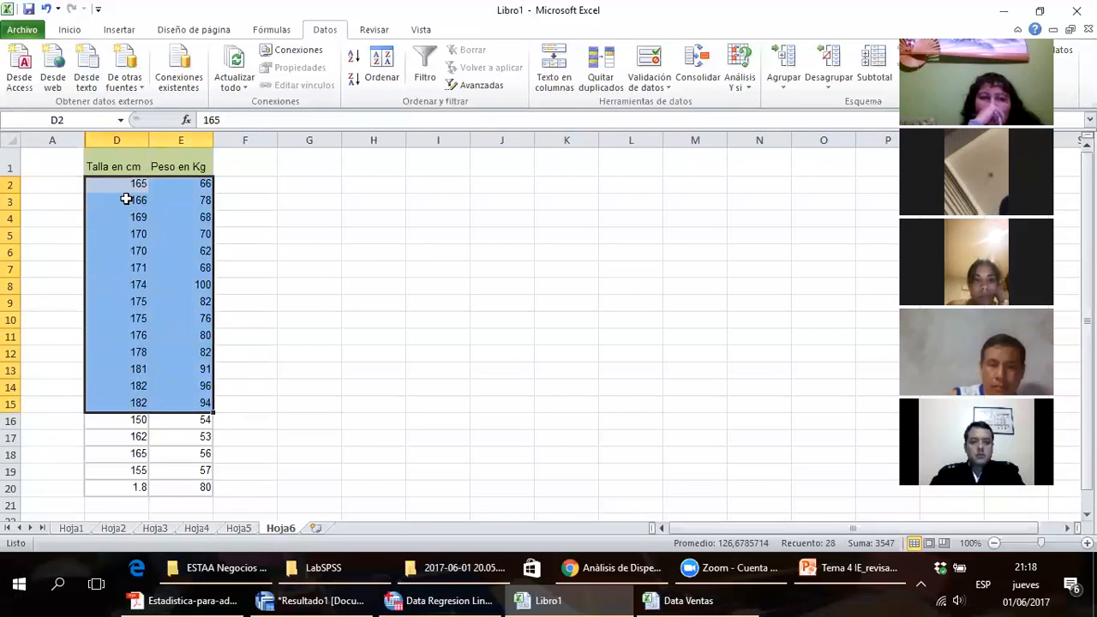
left_click(245, 171)
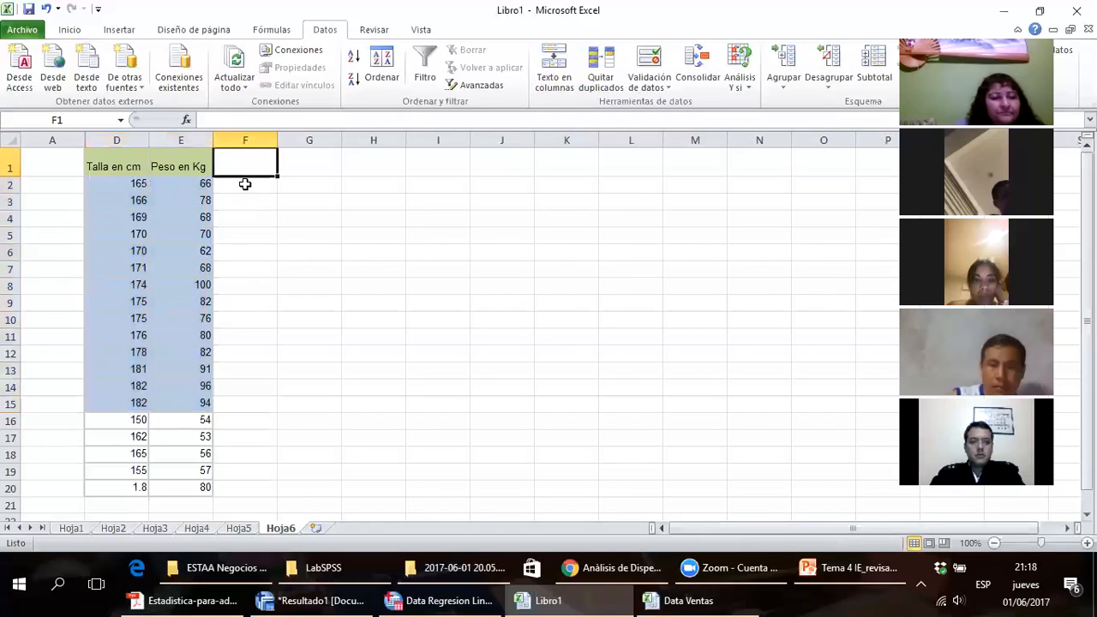
- Center the contents of the Talla en cm and Peso en Kg columns, D and E
right_click(195, 141)
left_click(125, 140)
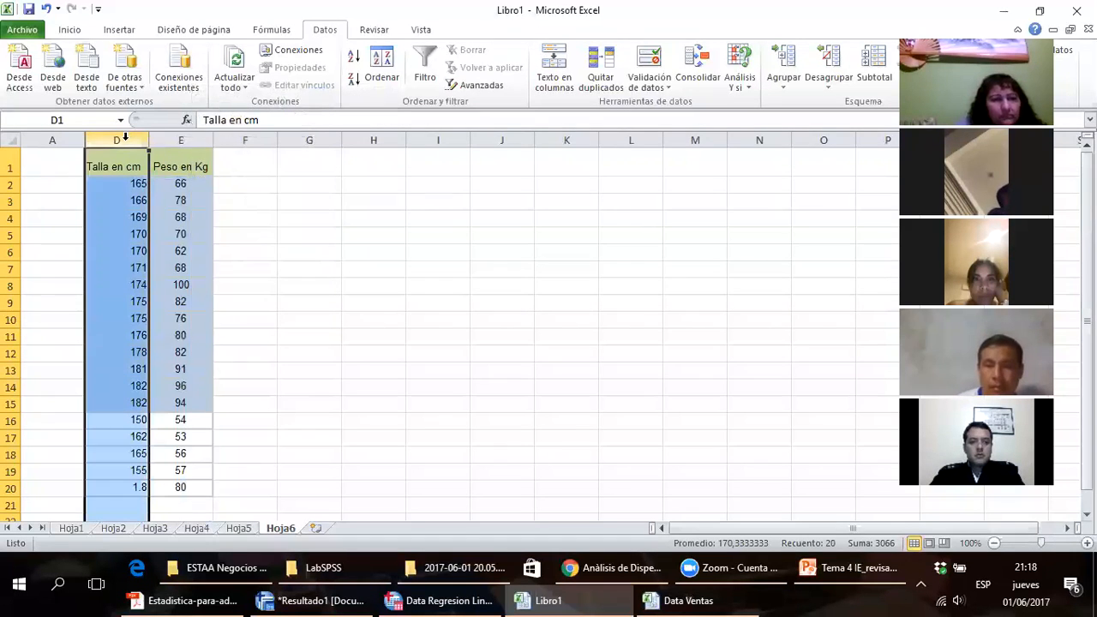
right_click(124, 140)
left_click(236, 234)
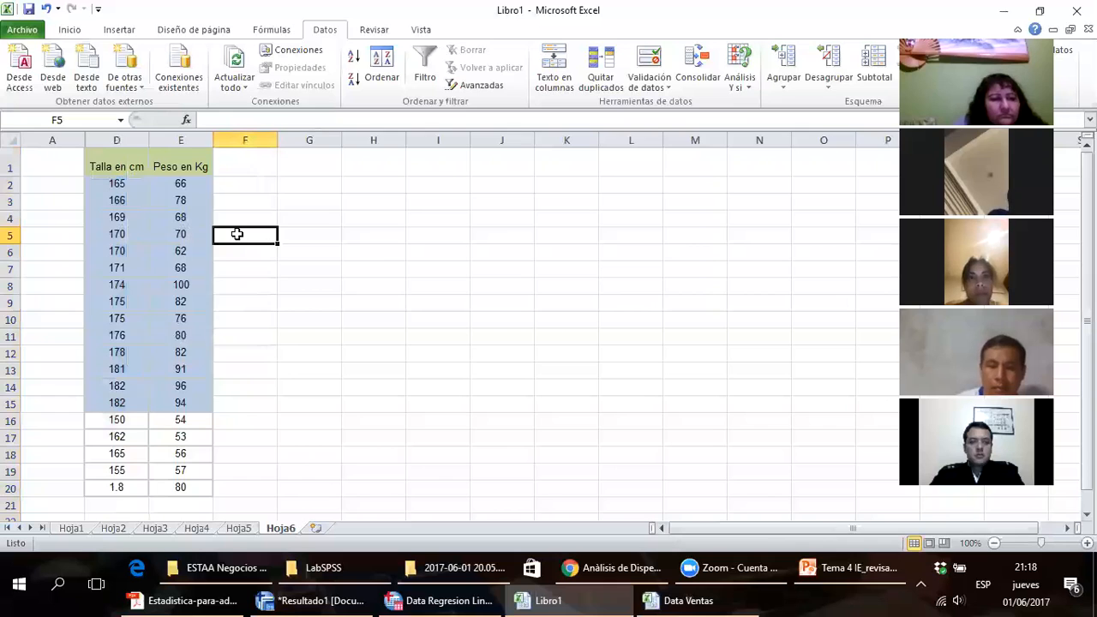
- Apply a thick box border around the Hombre table with its headers, D1:E15
scroll(238, 233, "up", 3, "ctrl")
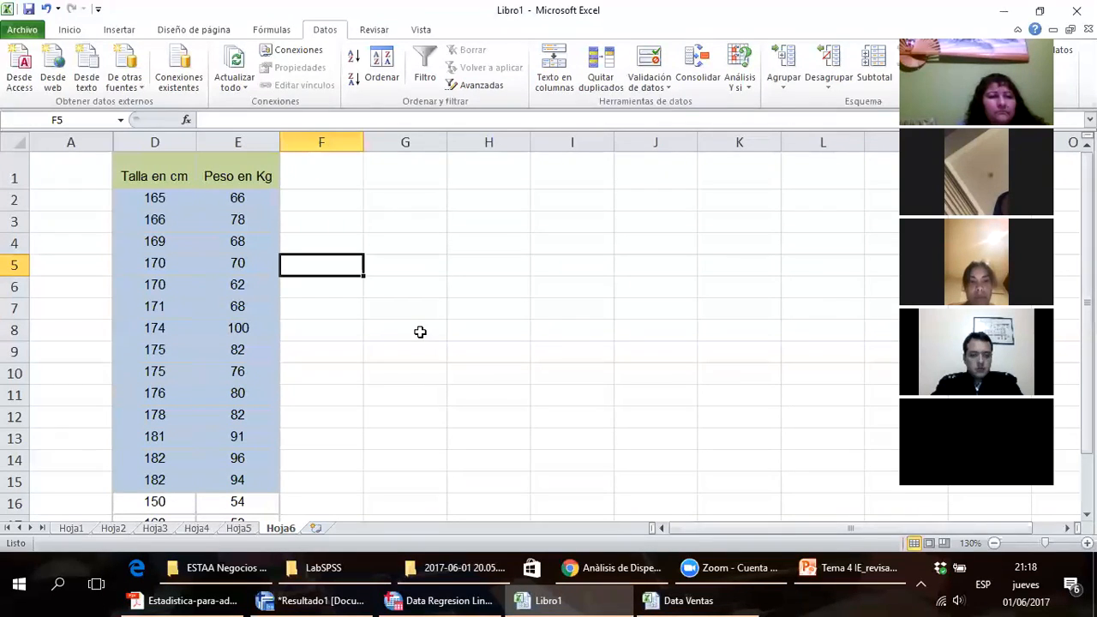
left_click_drag(179, 176, 238, 482)
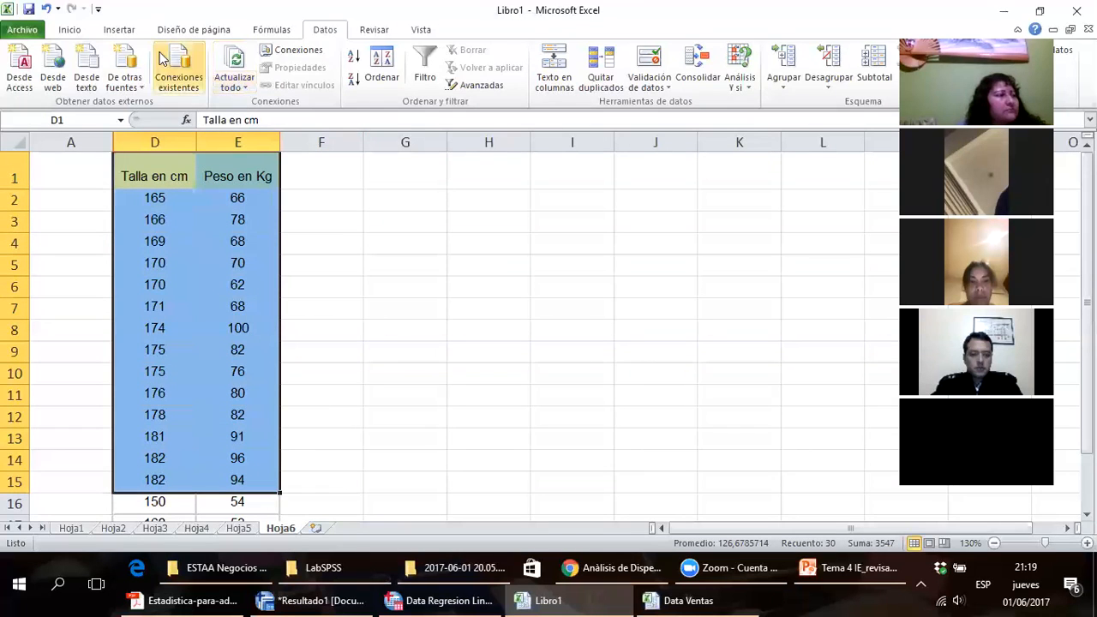
left_click(72, 31)
left_click(221, 80)
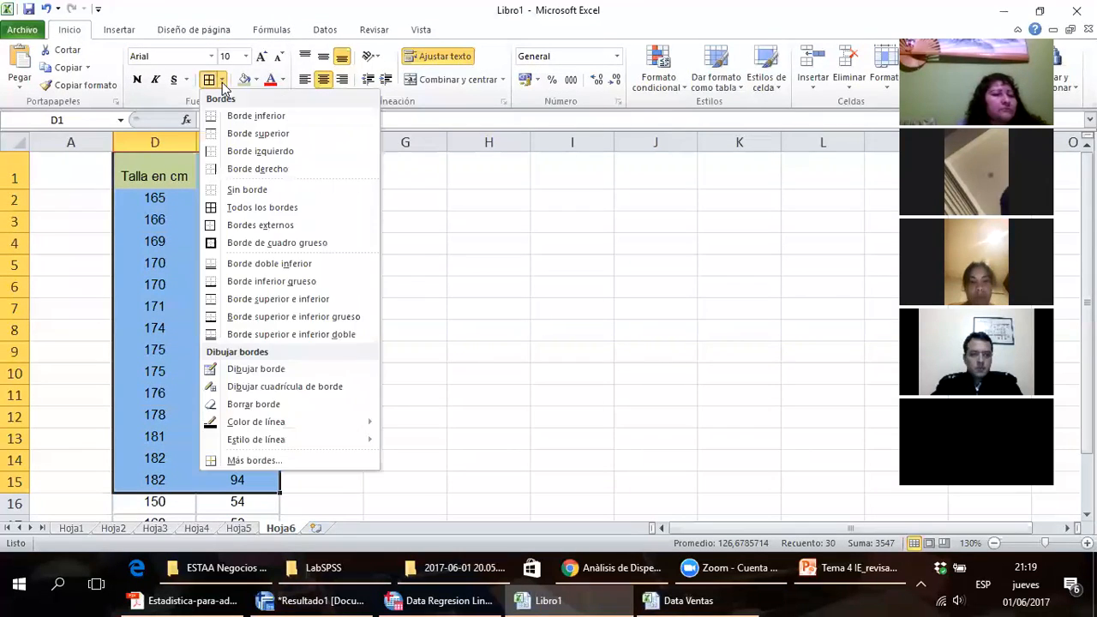
left_click(219, 244)
left_click(353, 242)
left_click_drag(238, 176, 171, 480)
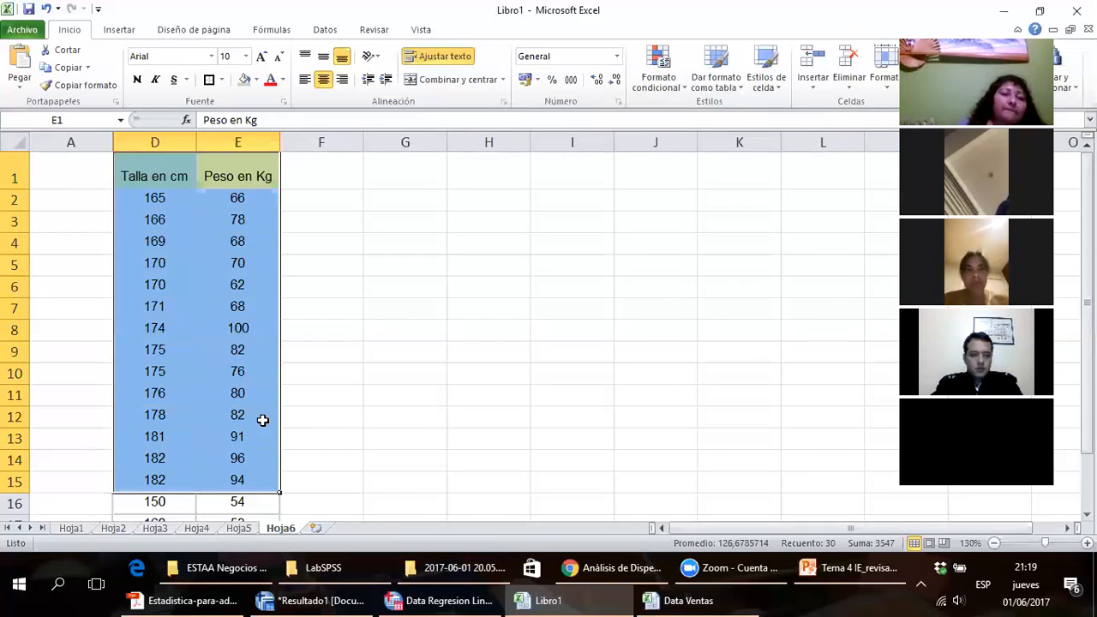
- Label G2 "Covar" and calculate the covariance of Talla and Peso in H2 with =COVAR(D2:D15;E2:E15)
left_click(386, 200)
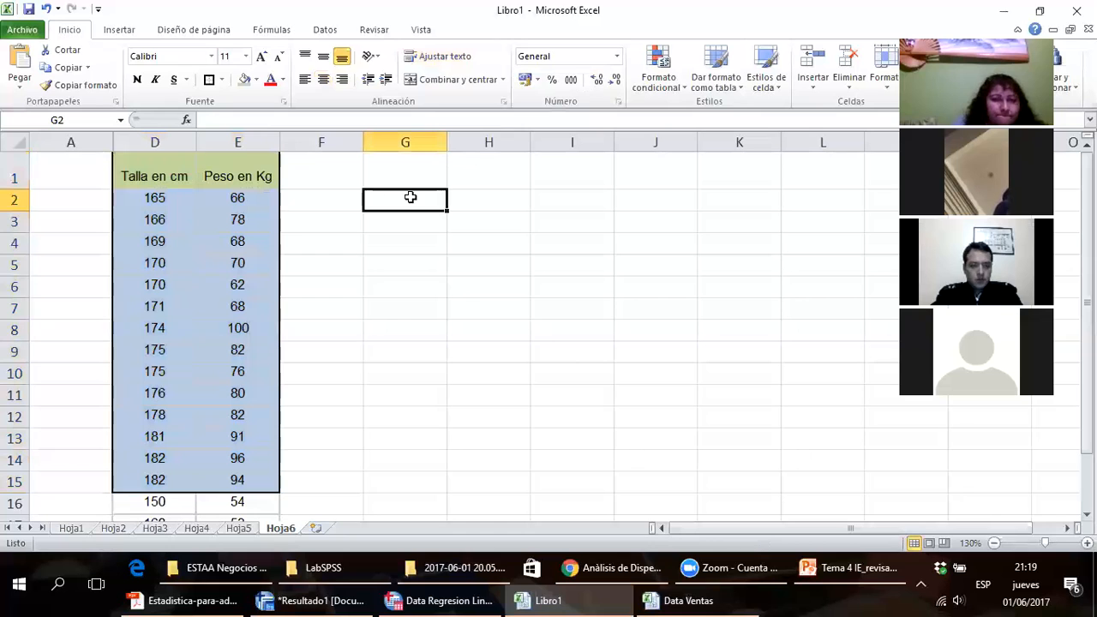
type("Covar")
key("Tab")
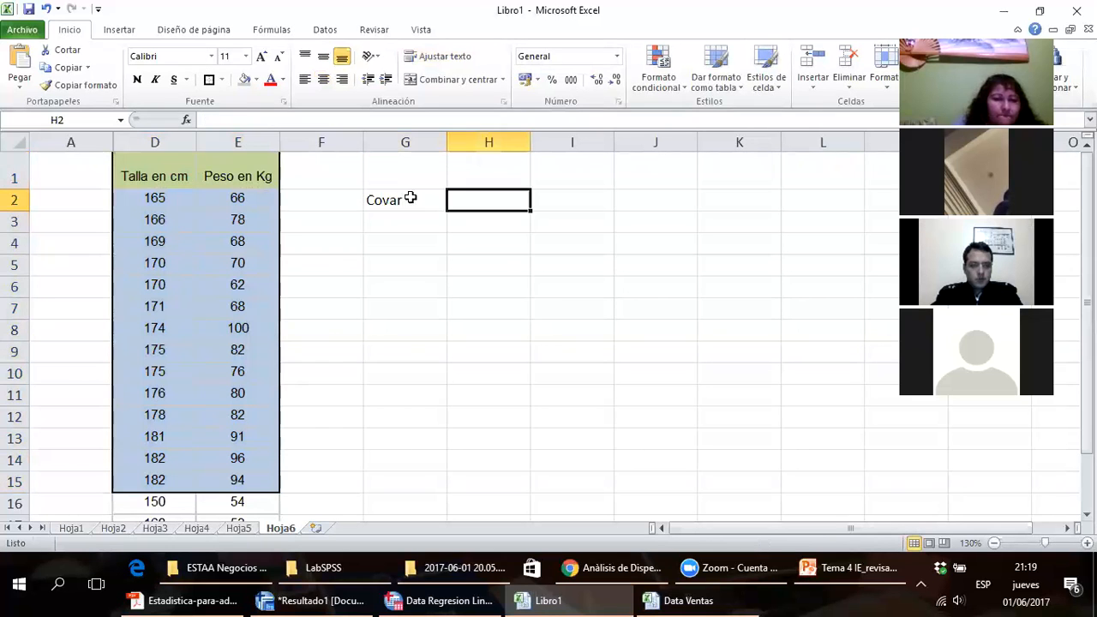
type("=COVAR(")
left_click_drag(158, 200, 178, 476)
type(";")
left_click_drag(240, 200, 261, 473)
type(")")
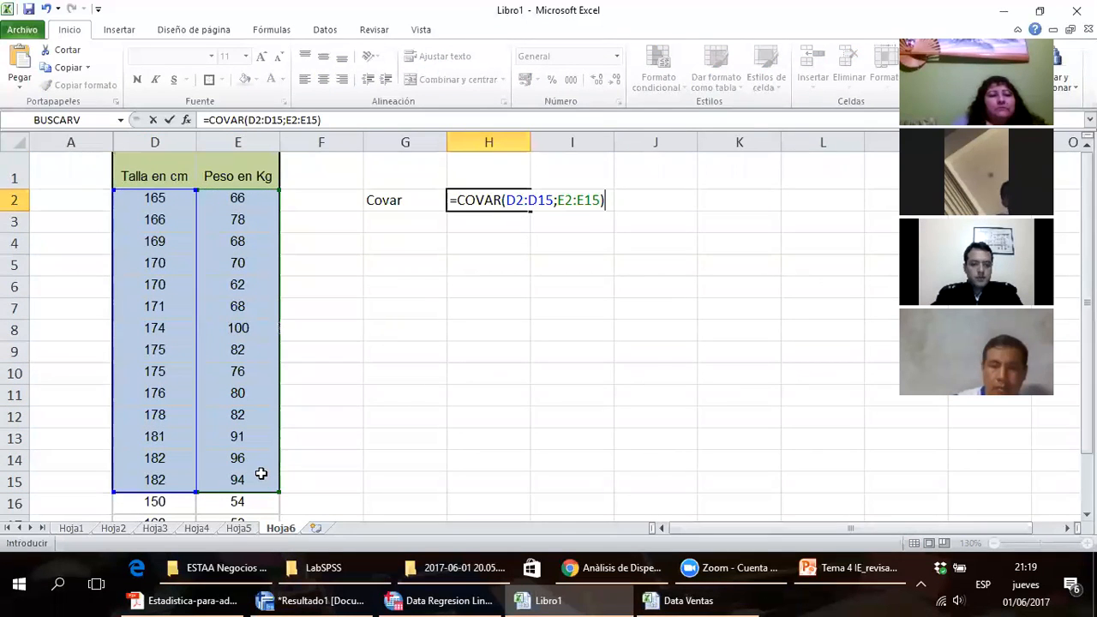
key("Return")
key("Up")
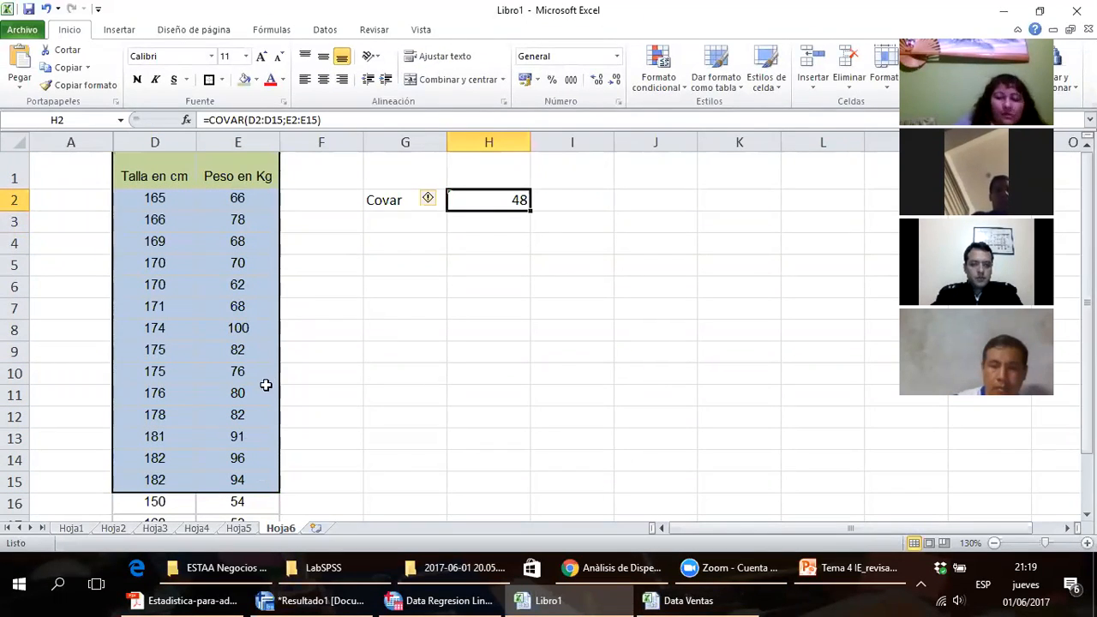
- Narrow columns G and H to fit their contents and enter "Directa, creciente" in I2
left_click_drag(530, 142, 406, 144)
left_click(494, 202)
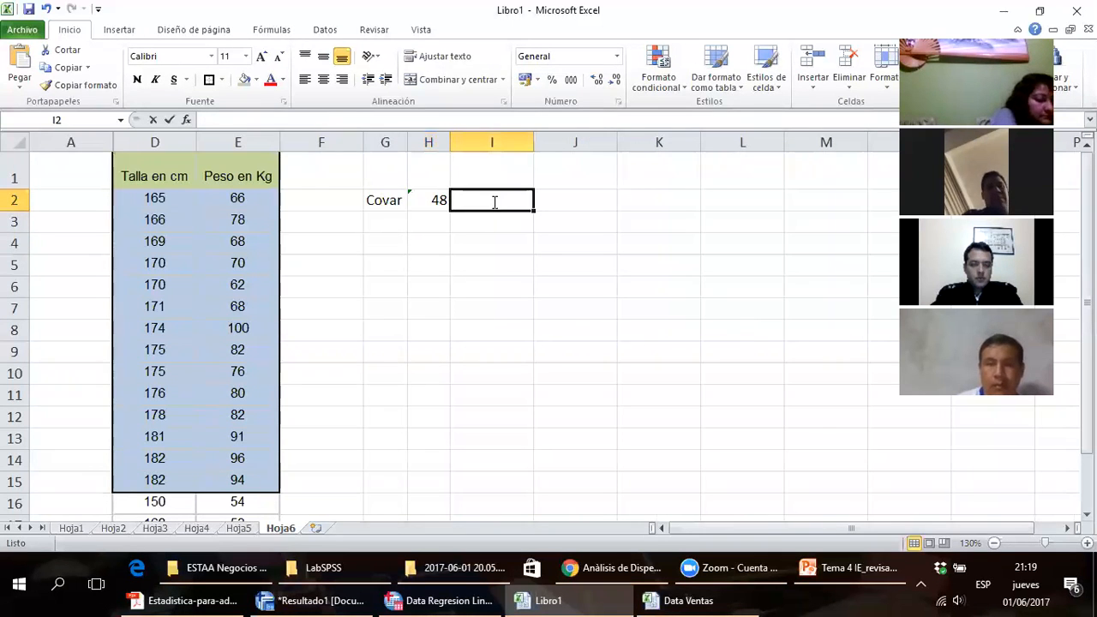
type("Direc")
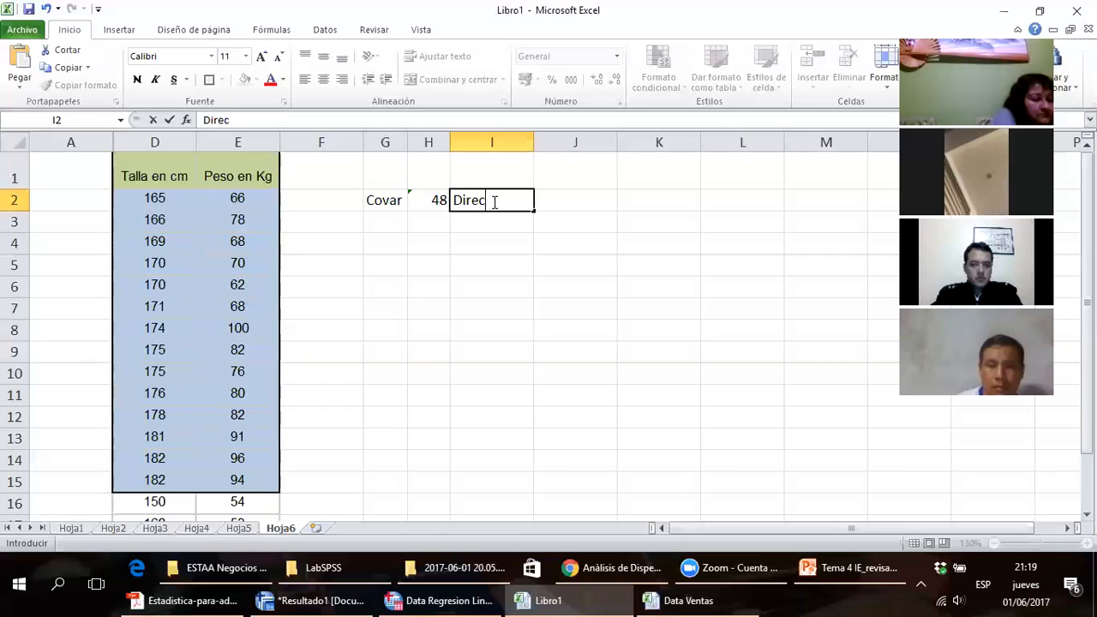
type("ta, creciente")
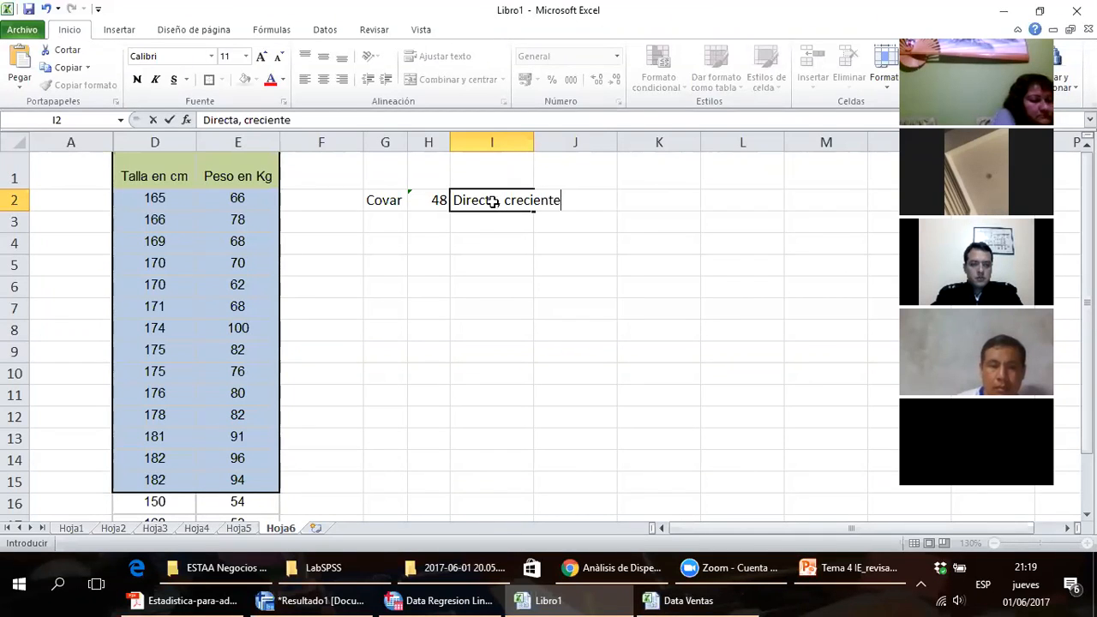
key("Return")
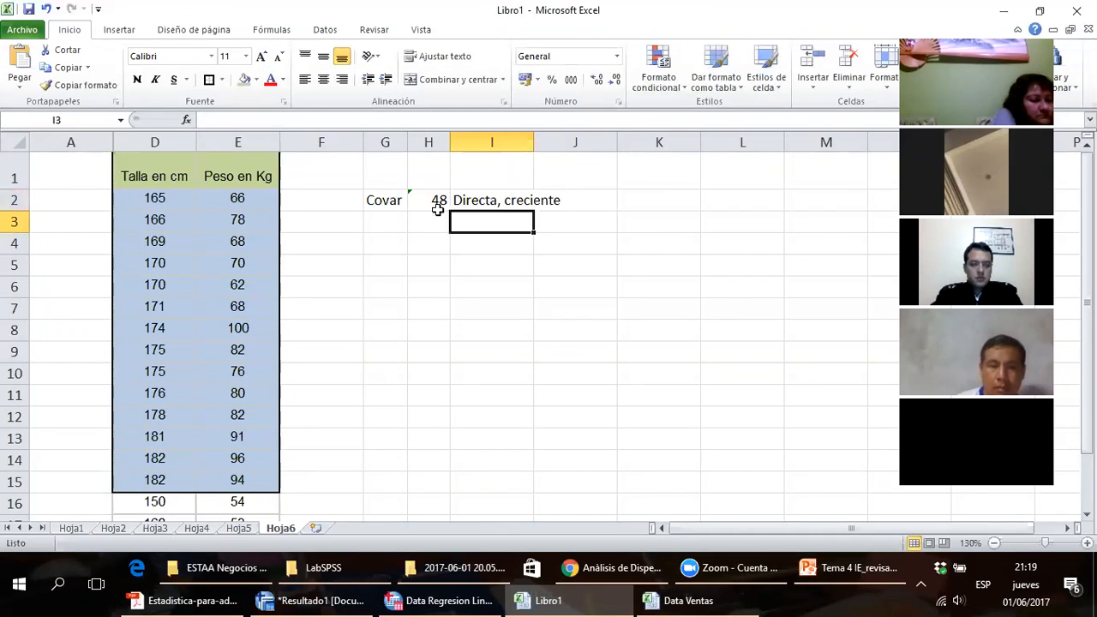
- Insert a markers-only scatter chart from the Talla and Peso data with headers, D1:E15
left_click(375, 225)
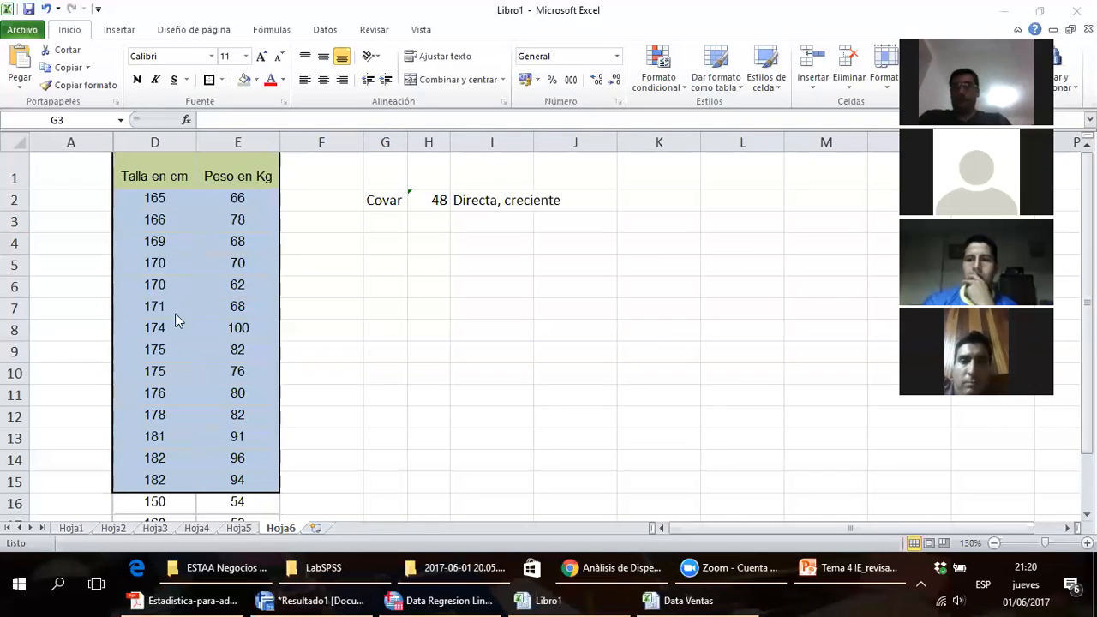
mouse_move(172, 177)
left_mouse_down()
mouse_move(246, 237)
mouse_move(255, 480)
left_mouse_up()
left_click(119, 29)
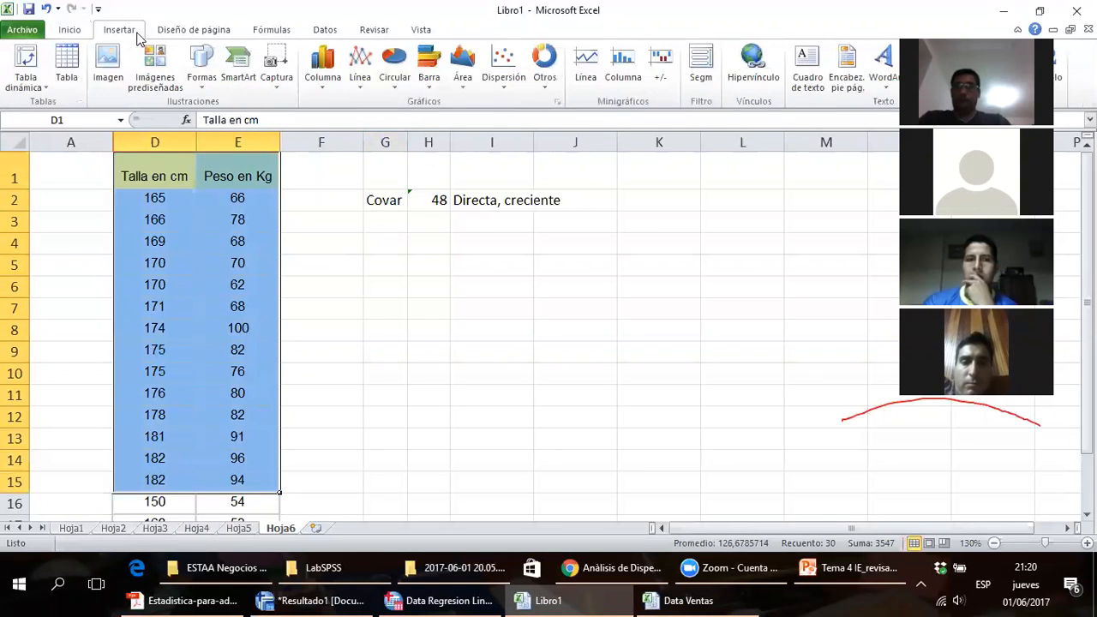
left_click(497, 85)
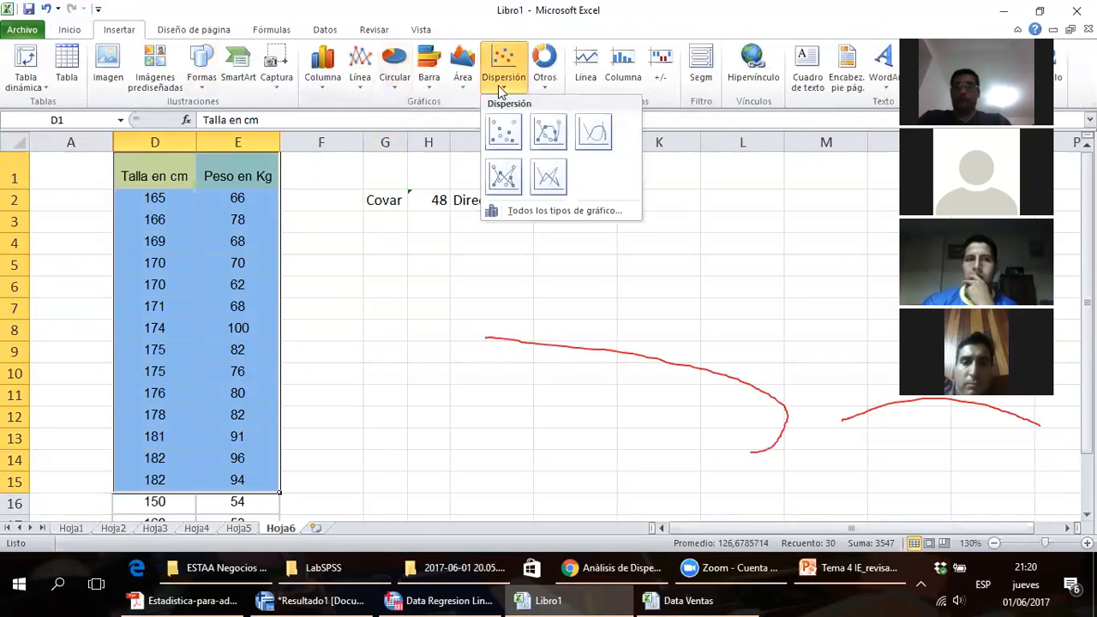
left_click(505, 133)
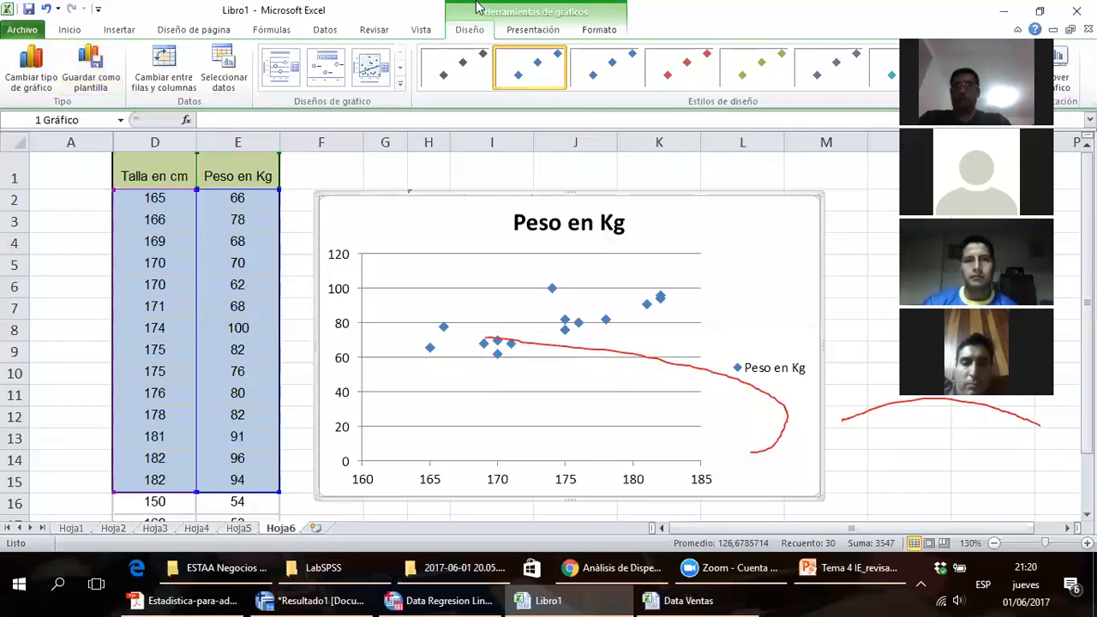
left_click(742, 36)
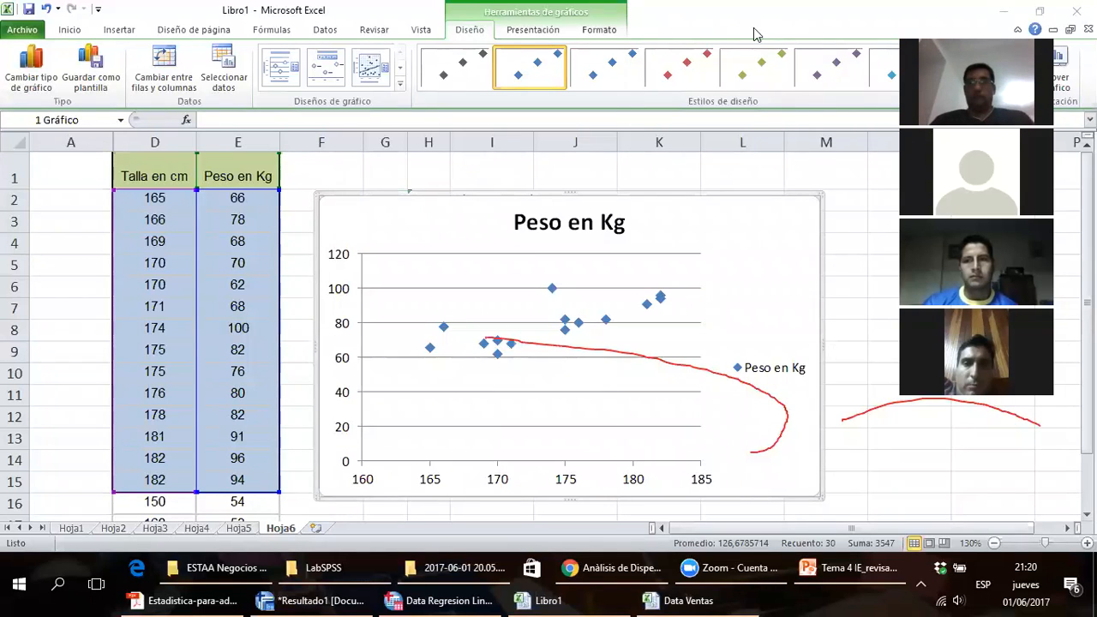
left_click_drag(786, 418, 883, 422)
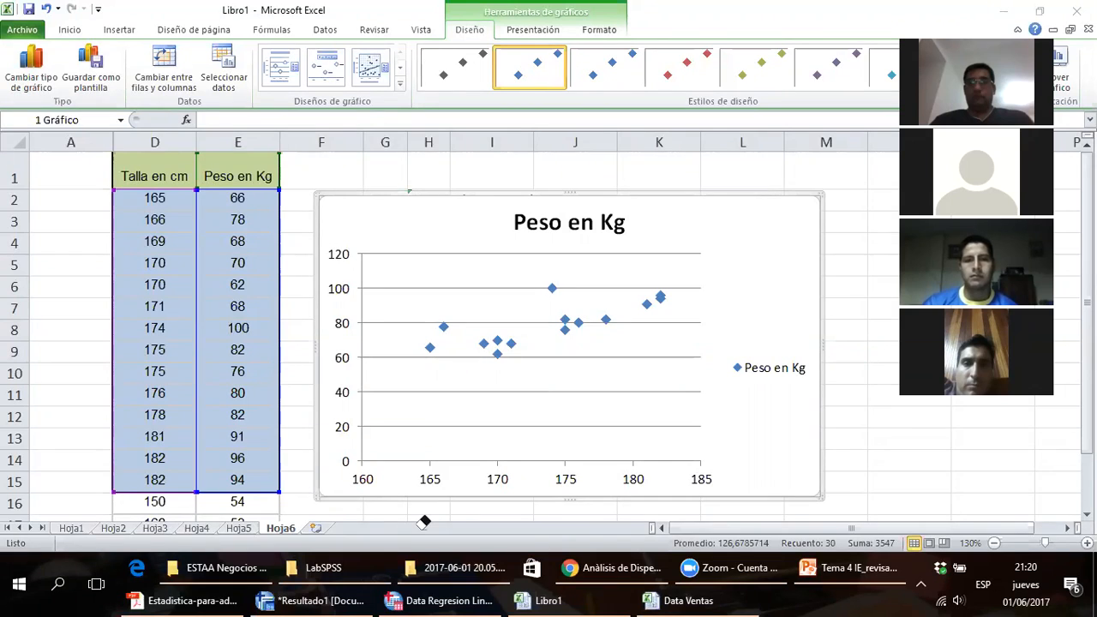
left_click(820, 456)
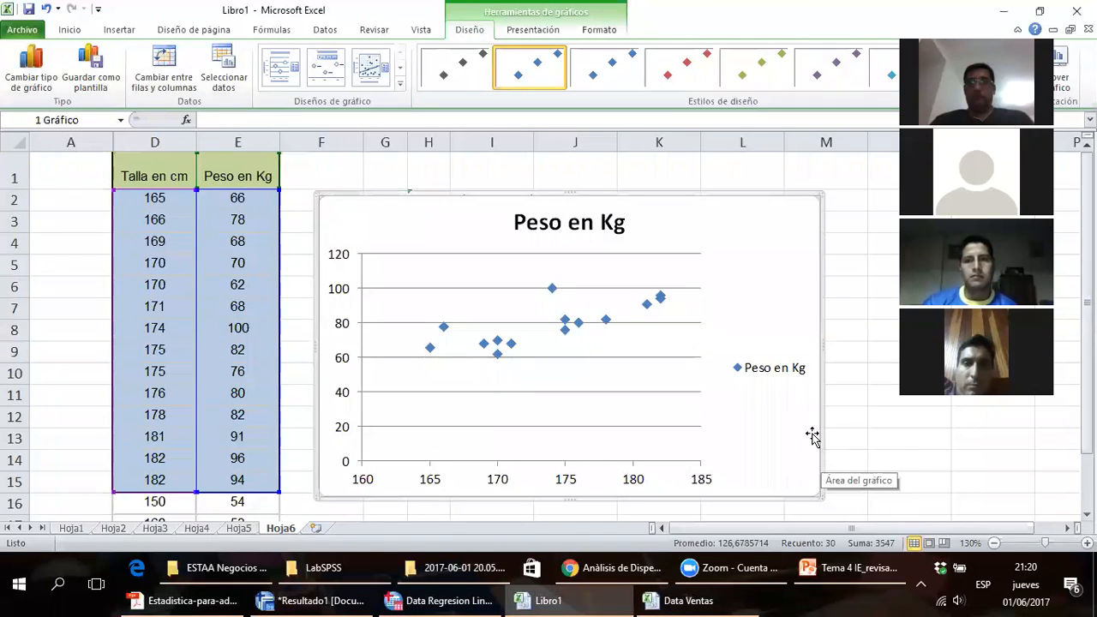
double_click(812, 437)
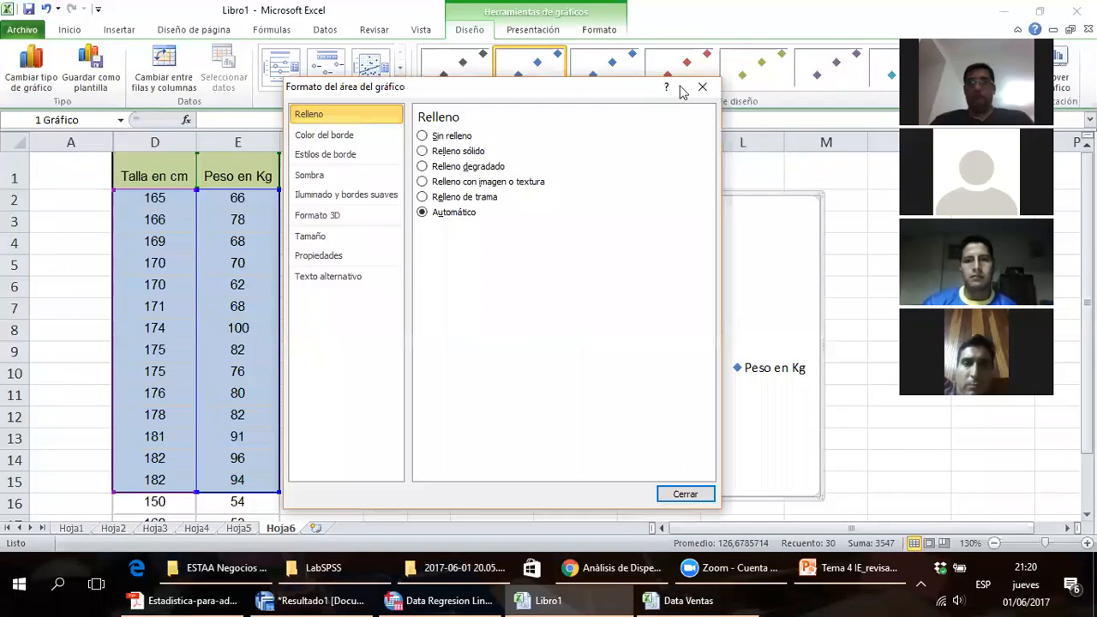
left_click(703, 86)
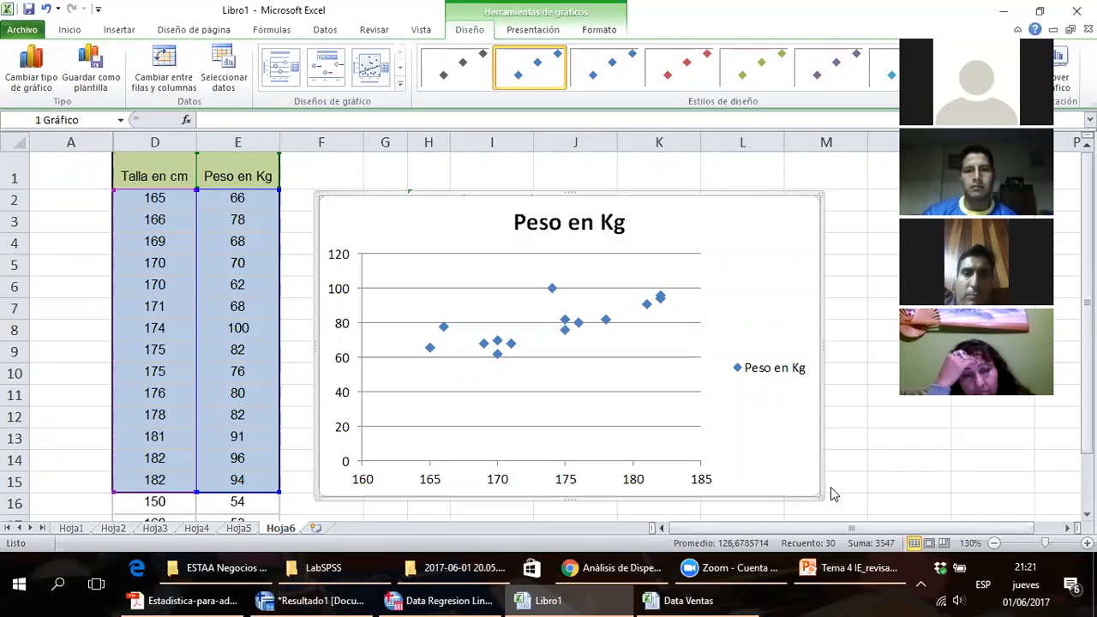
- Retitle the scatter chart "Diagrama de Dispersión" and move the chart slightly higher on the sheet
left_click(571, 226)
left_click_drag(516, 227, 640, 232)
type("Diagrama de ")
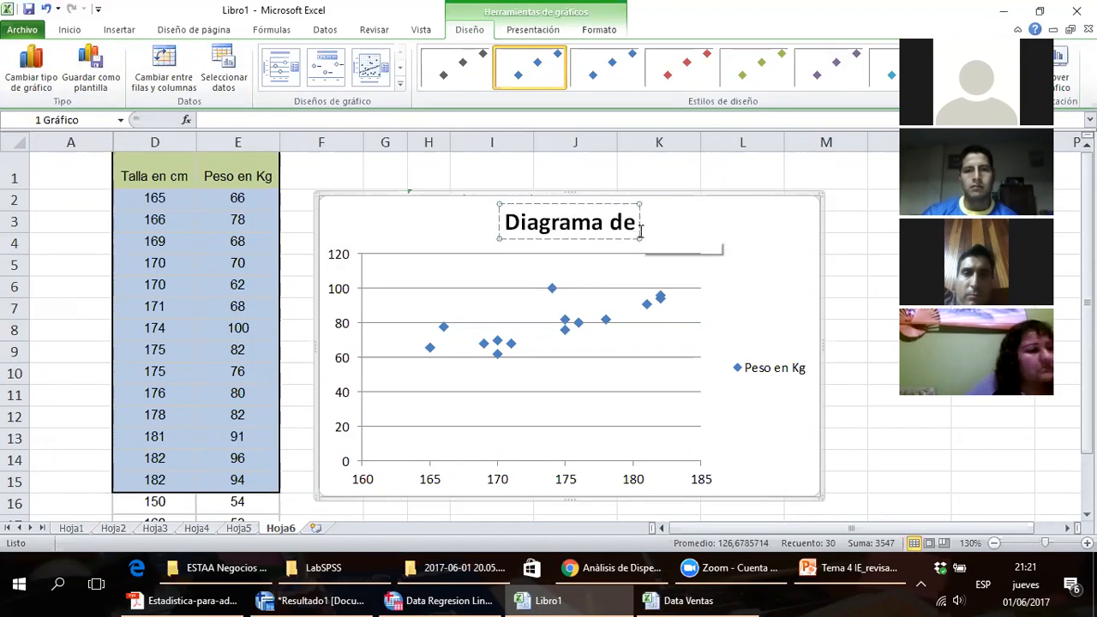
type("Dispersión")
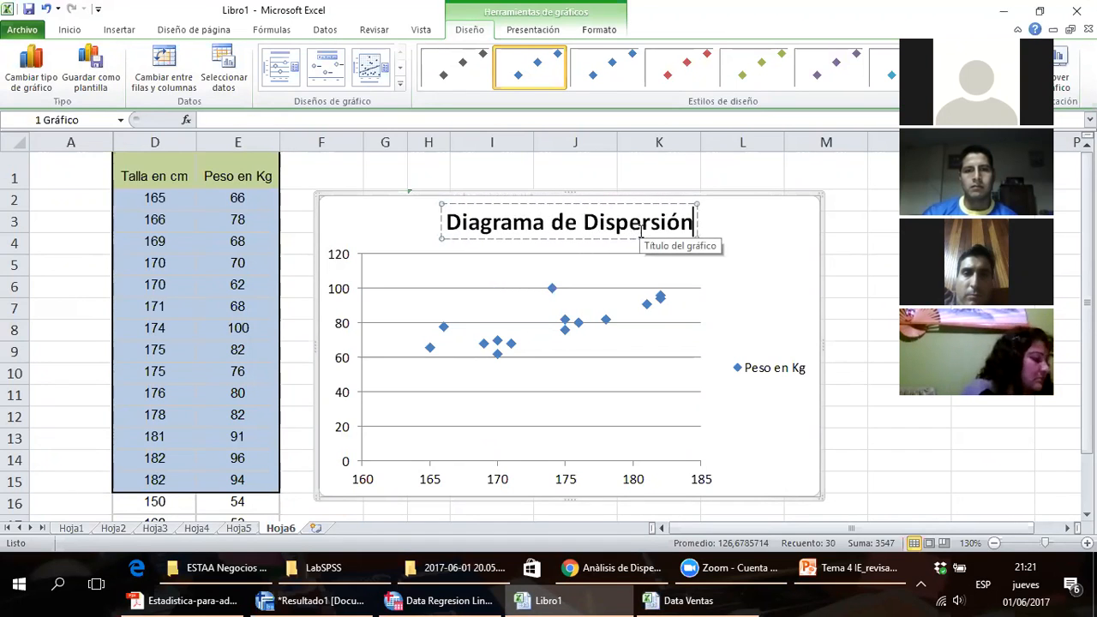
left_click(759, 260)
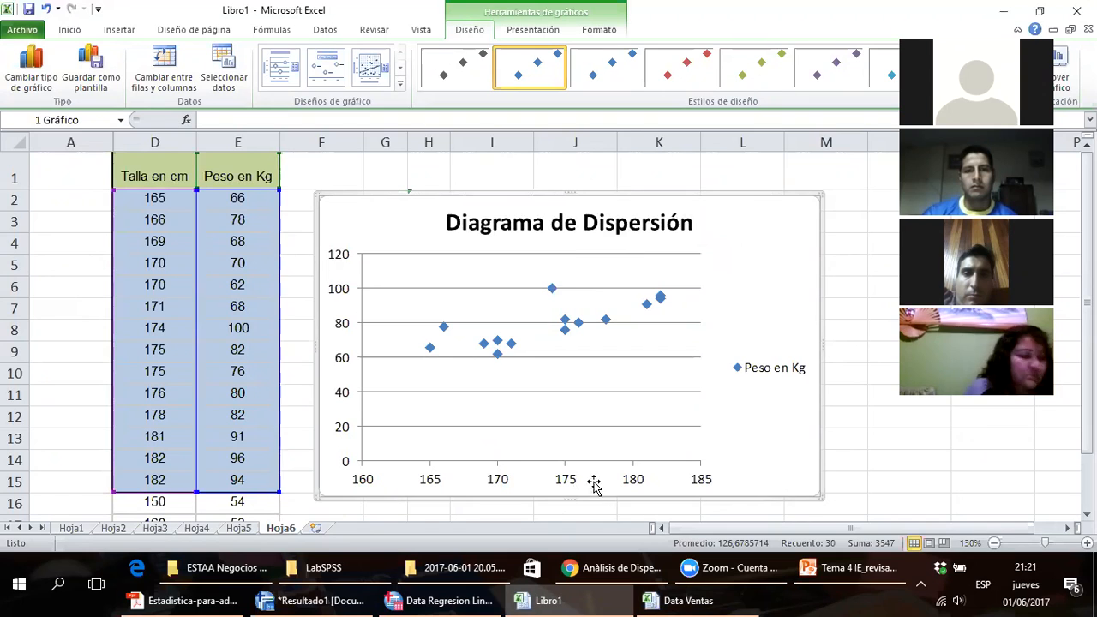
left_click_drag(558, 191, 541, 154)
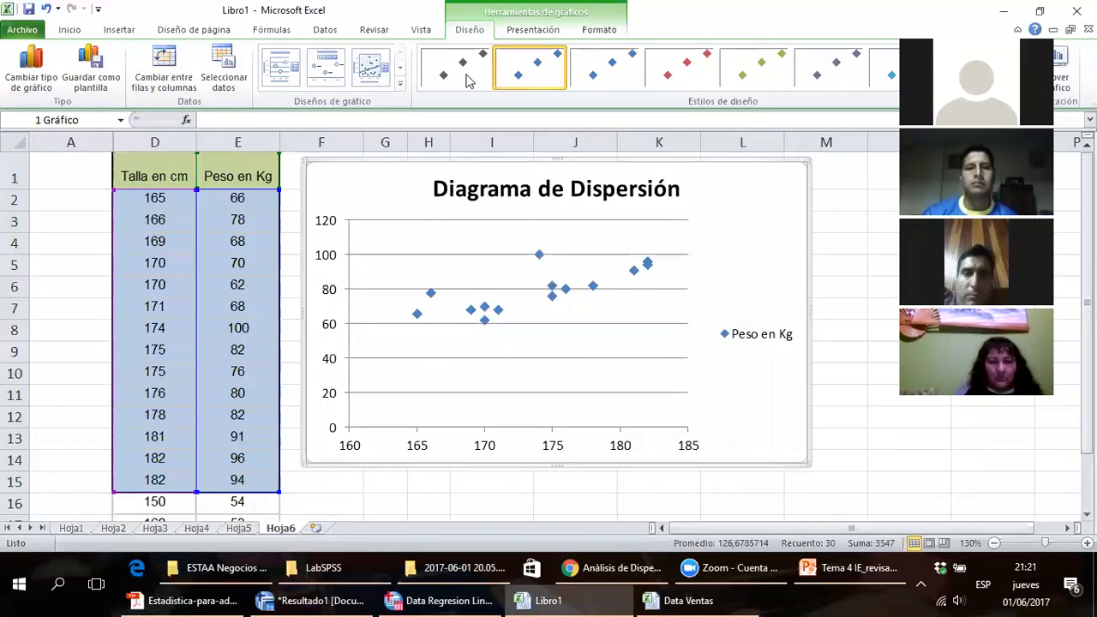
- Add a title below the chart's horizontal axis reading "Talla"
left_click(533, 29)
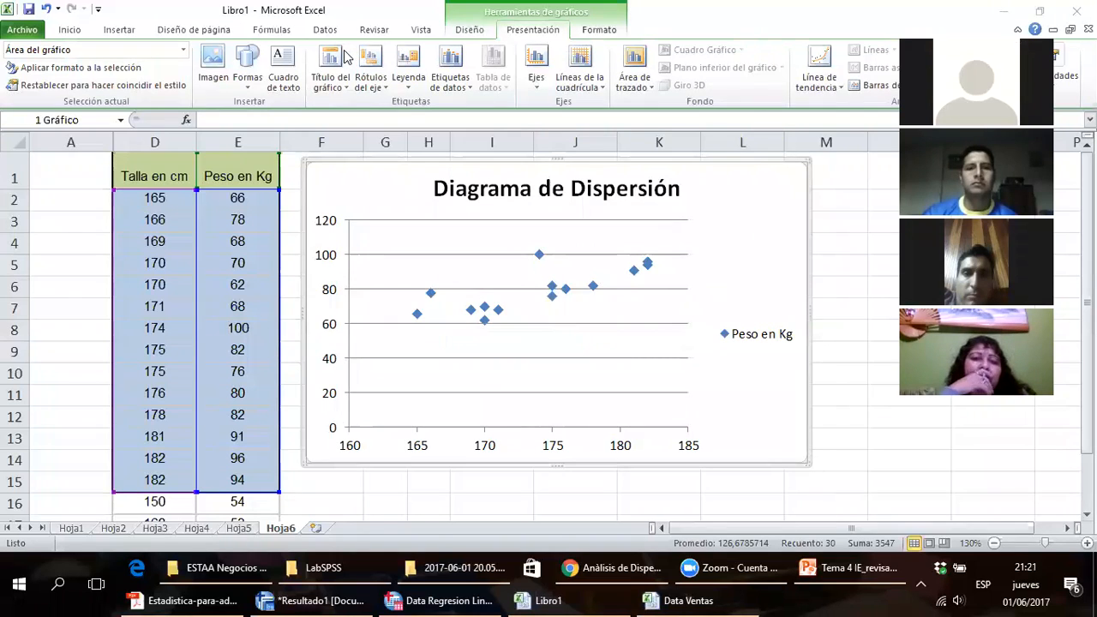
left_click(382, 90)
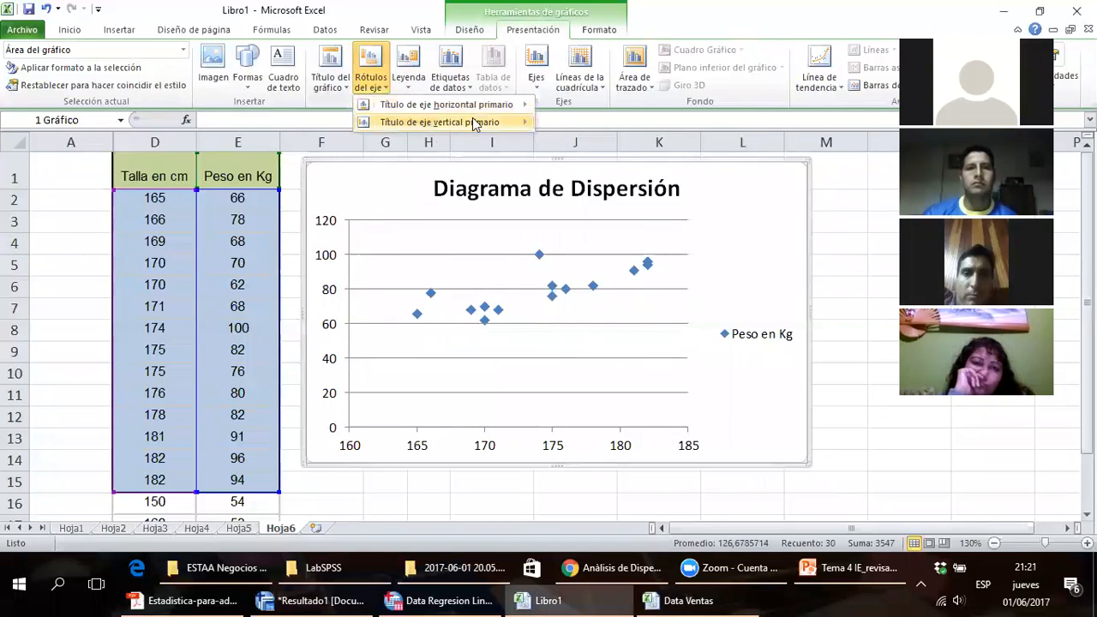
mouse_move(485, 104)
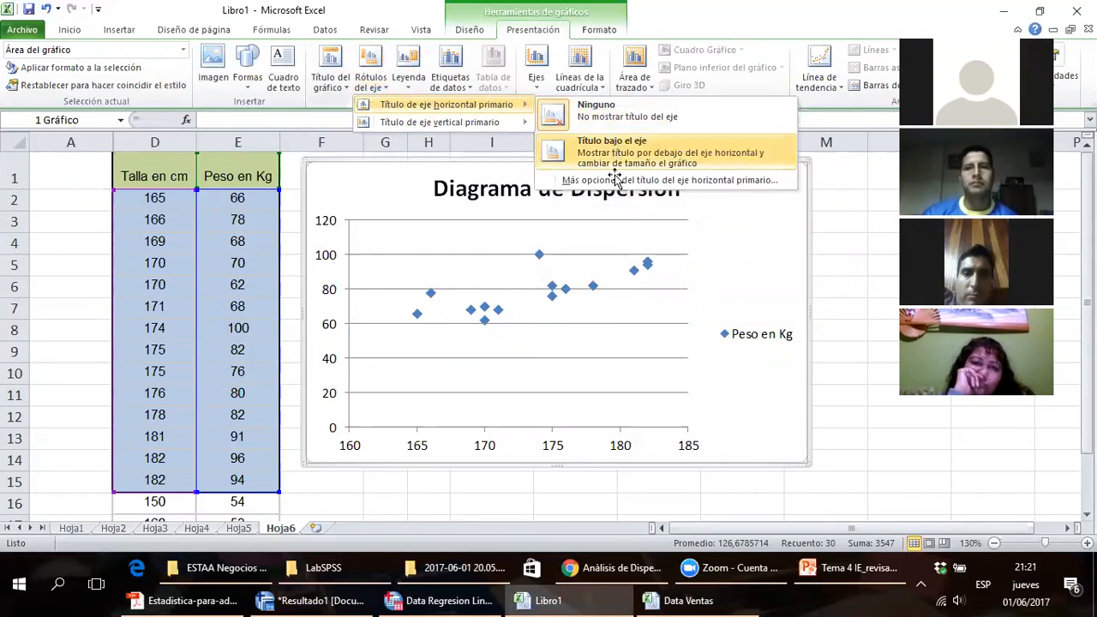
left_click(614, 147)
triple_click(541, 440)
type("Talla")
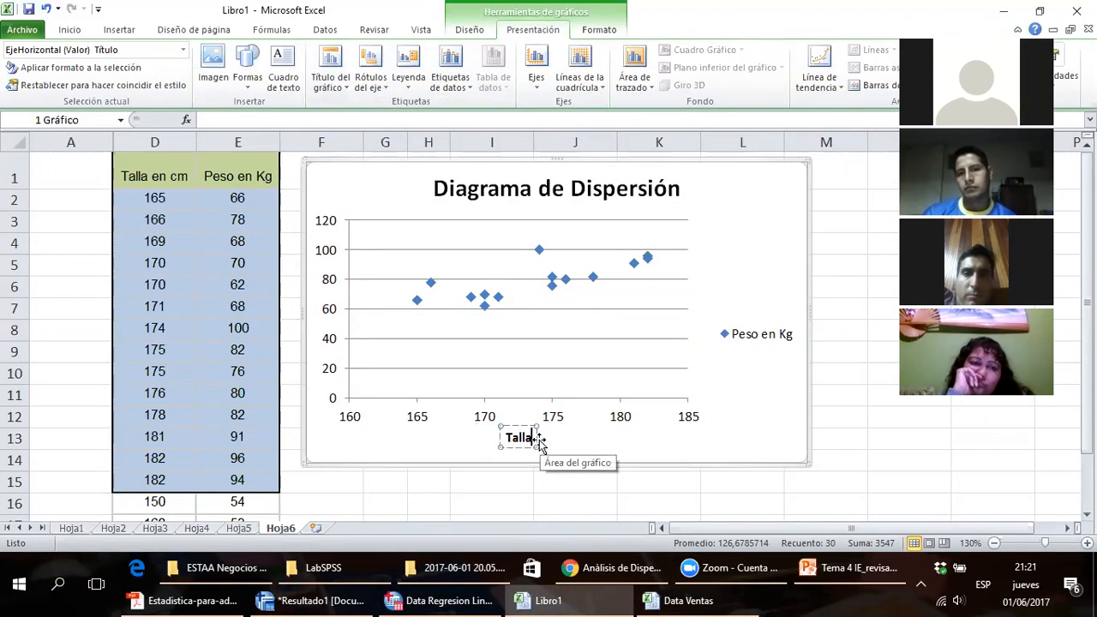
- Add a horizontally oriented title to the chart's vertical axis reading "Peso"
left_click(330, 257)
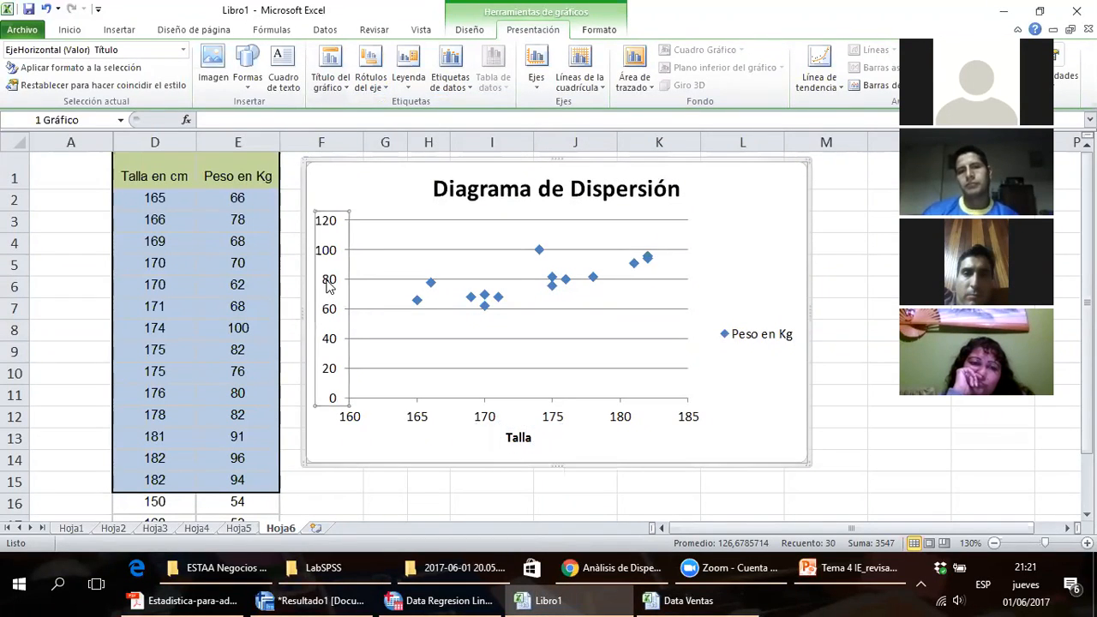
left_click(451, 81)
left_click(371, 82)
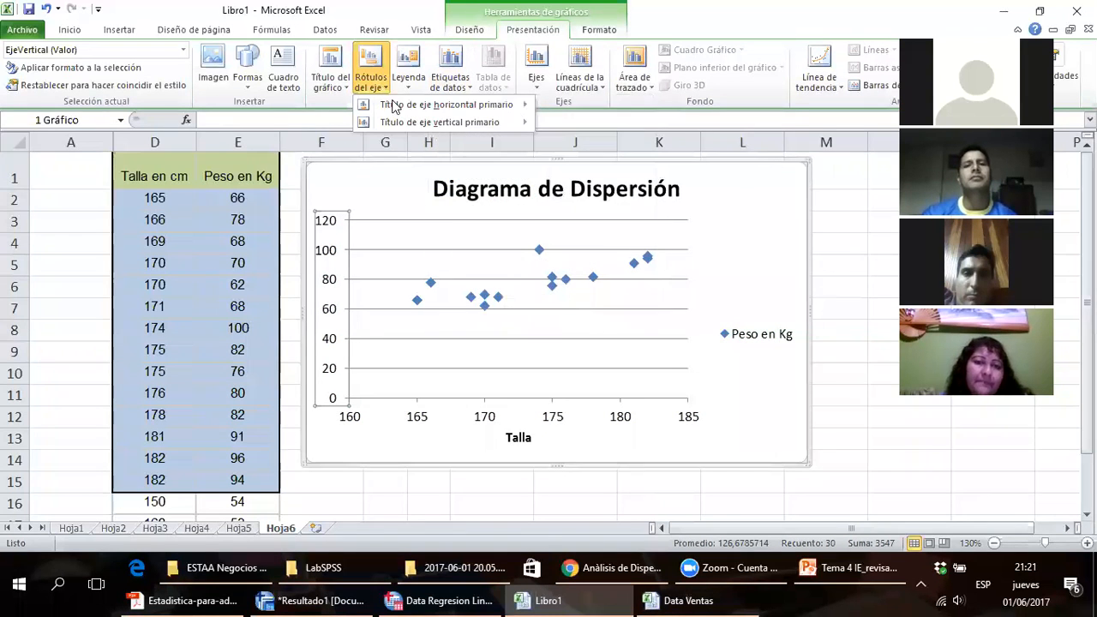
mouse_move(403, 122)
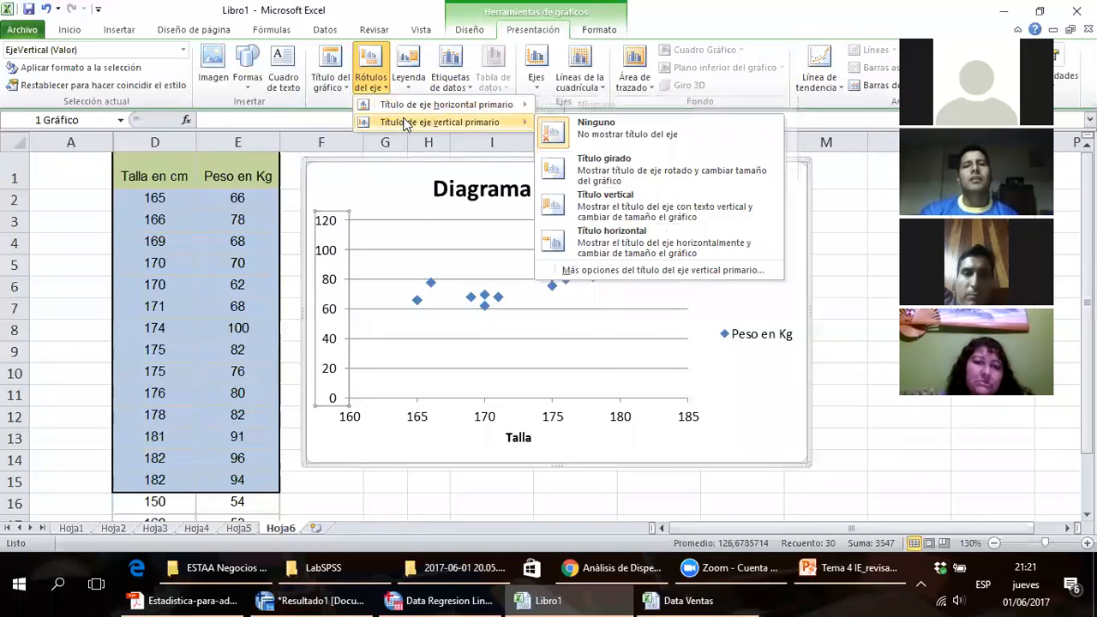
left_click(595, 249)
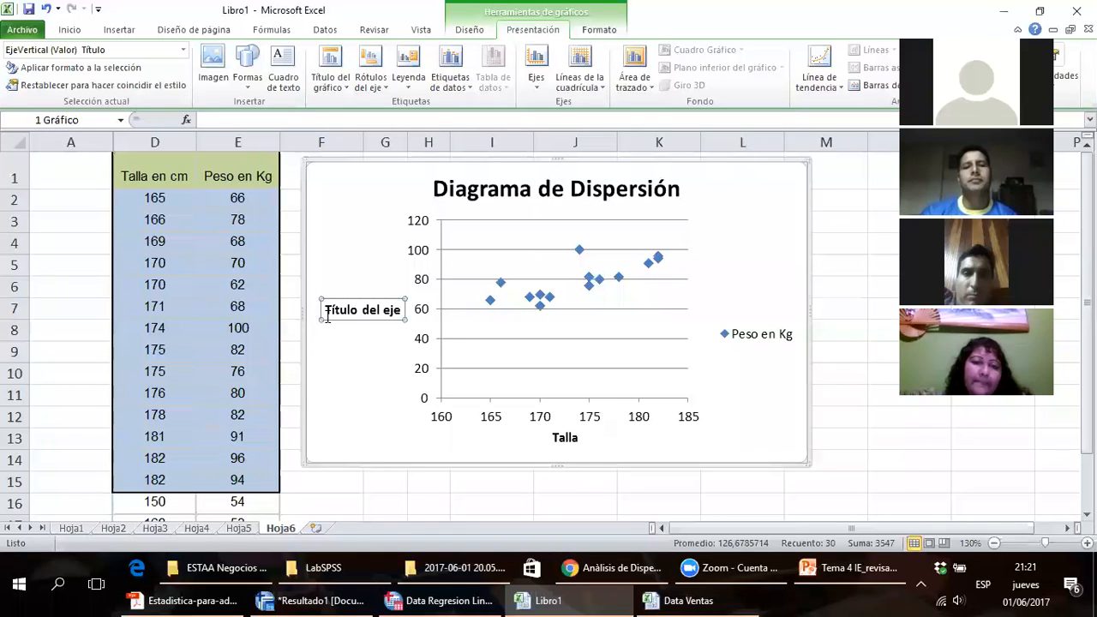
triple_click(327, 314)
type("Peso")
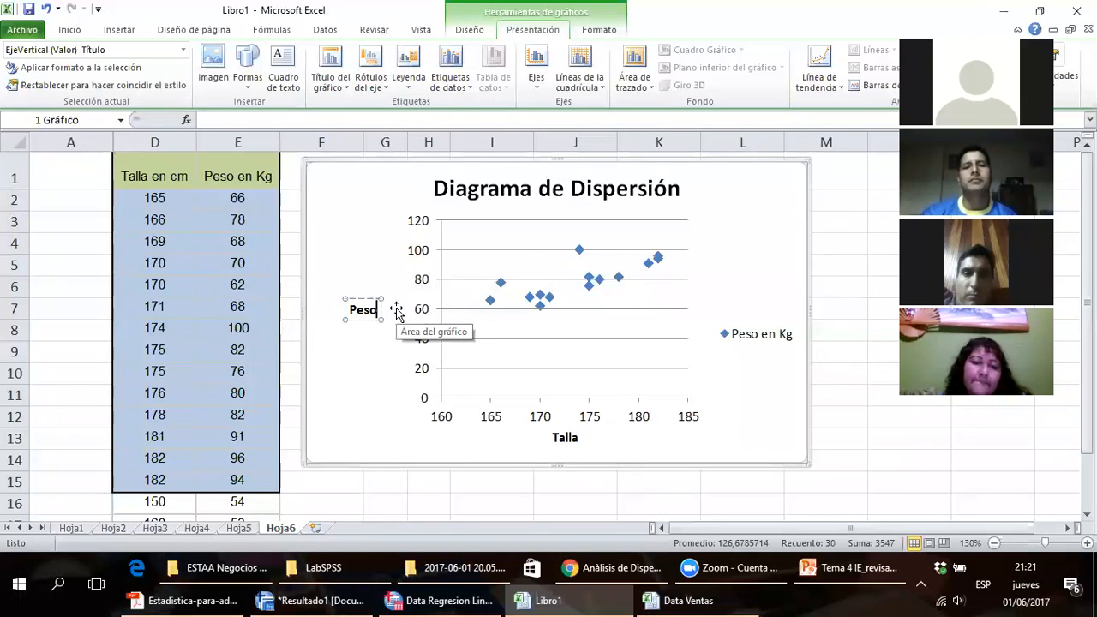
left_click(351, 272)
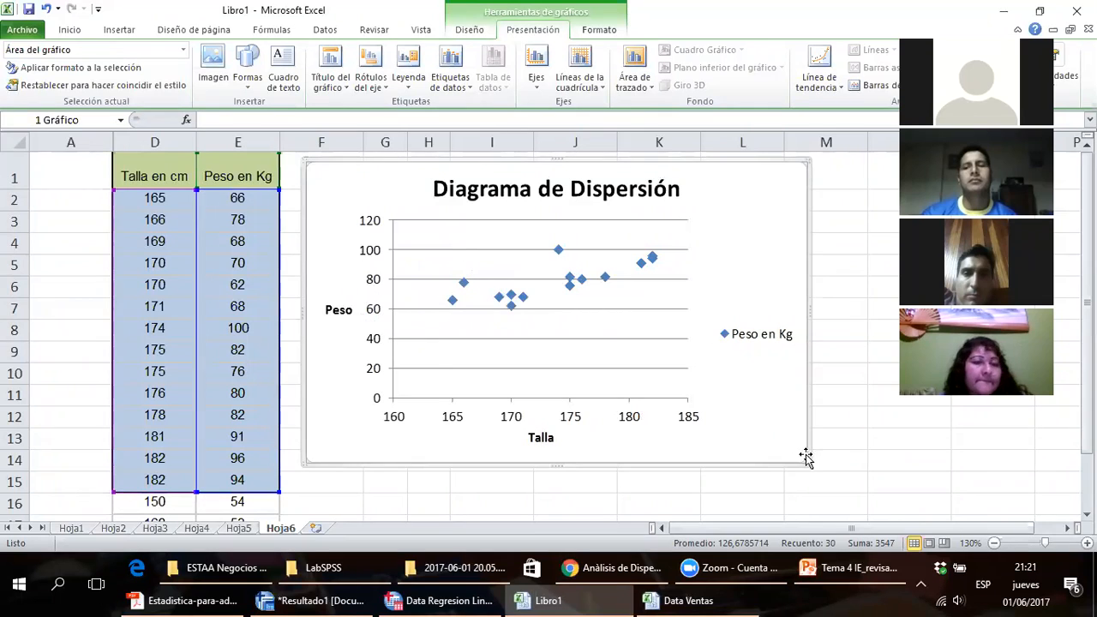
- Widen the scatter chart and shift it to the right, away from the covariance label and value
left_click_drag(807, 462, 896, 472)
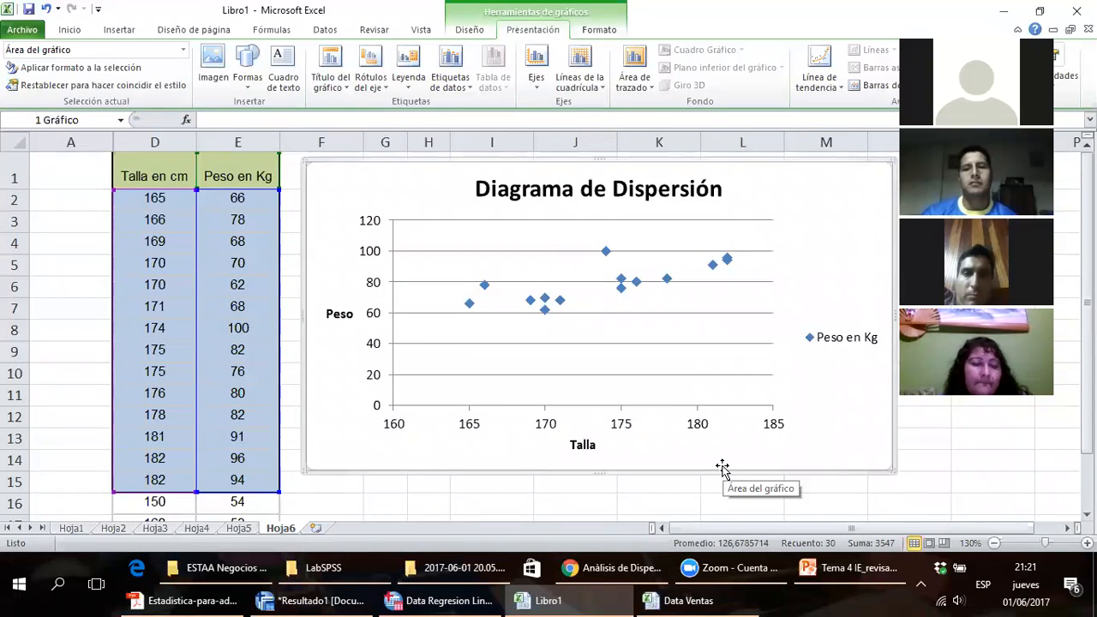
left_click_drag(430, 165, 566, 169)
- Narrow the empty columns F and A, and move the chart further right to uncover the note in I2
left_click_drag(364, 142, 299, 143)
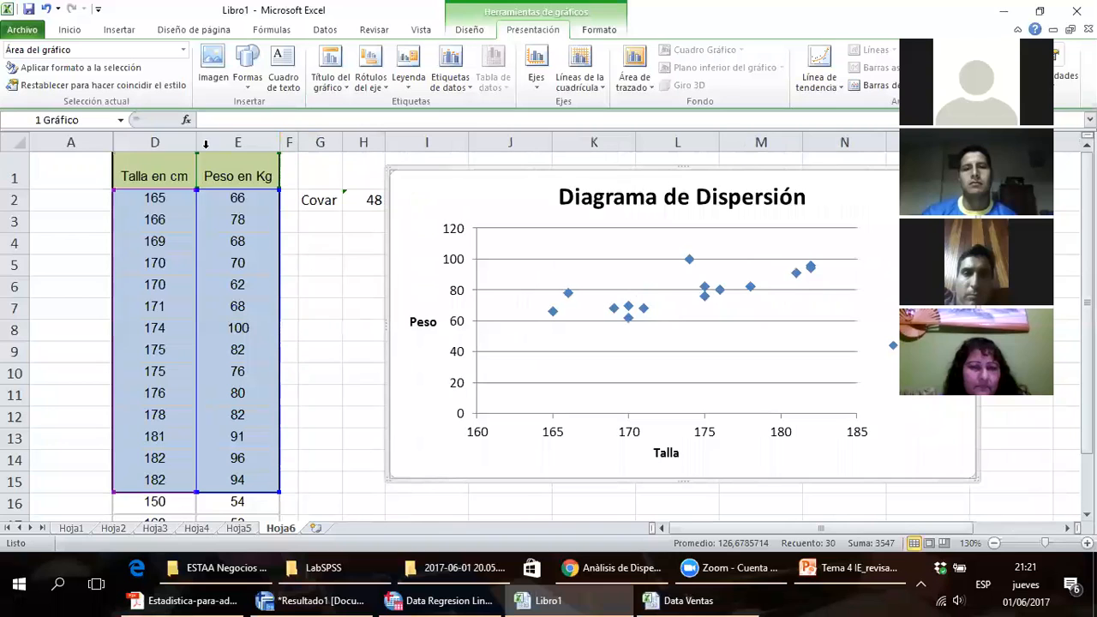
left_click_drag(112, 142, 64, 142)
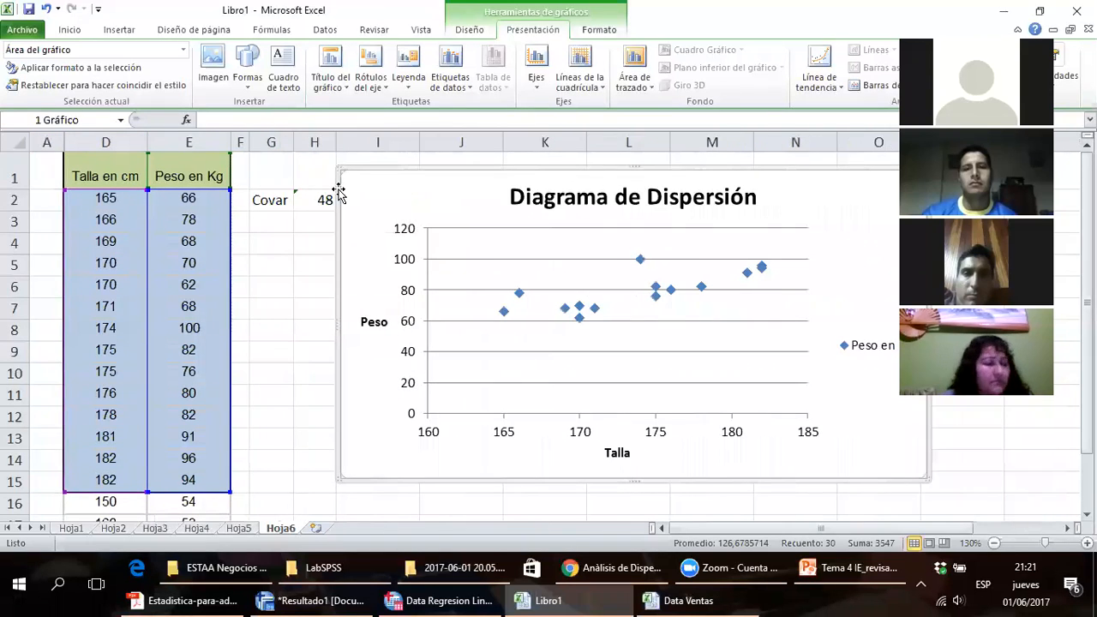
left_click_drag(336, 223, 415, 218)
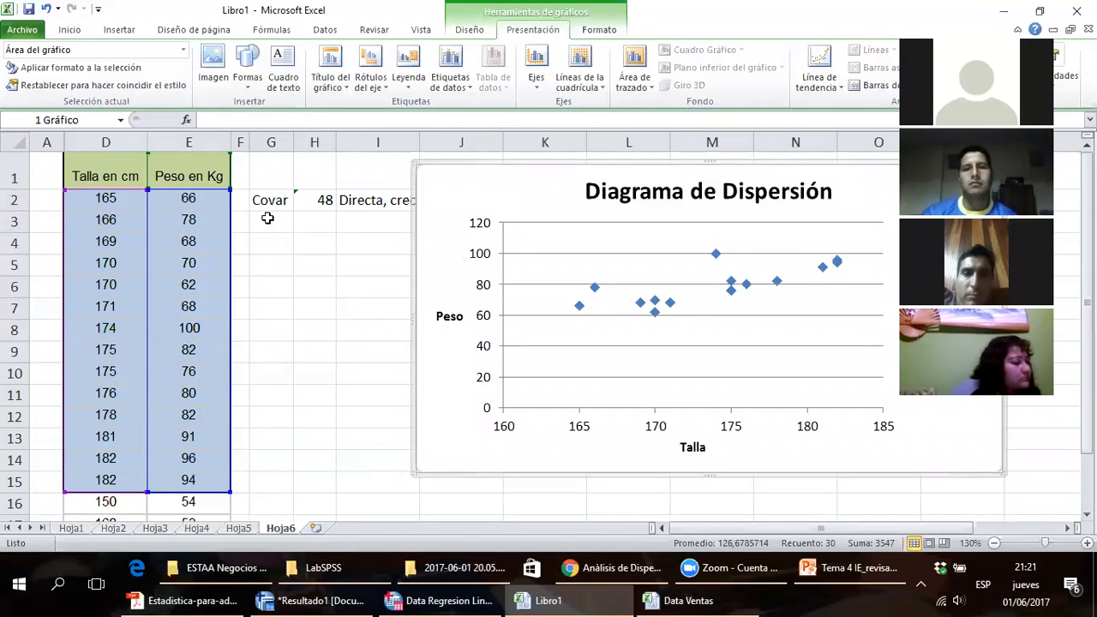
left_click(240, 424)
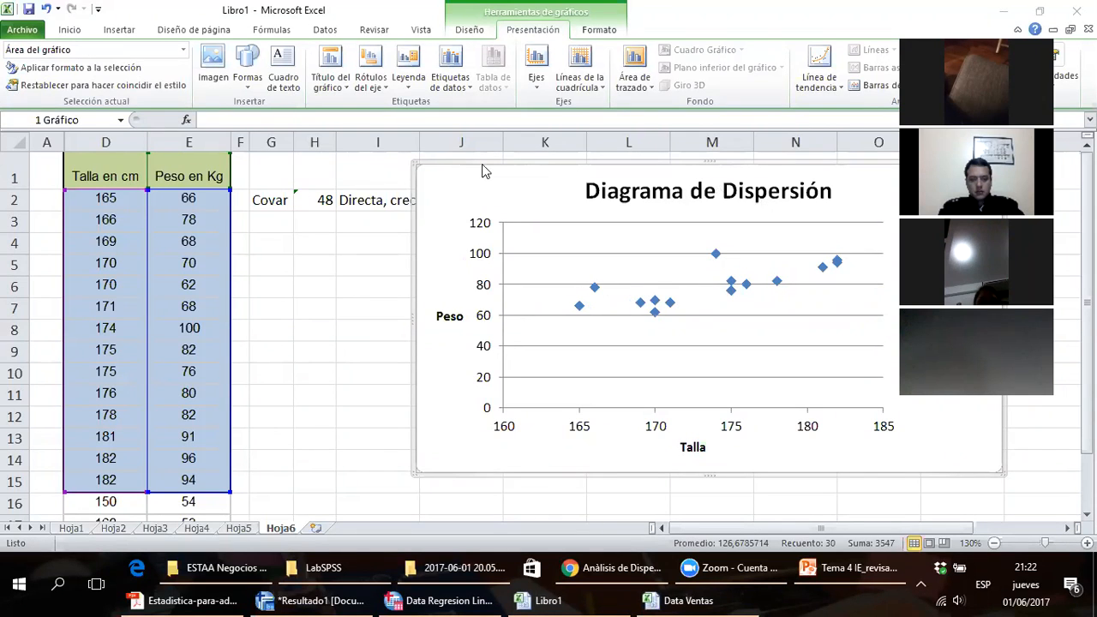
left_click_drag(486, 165, 512, 177)
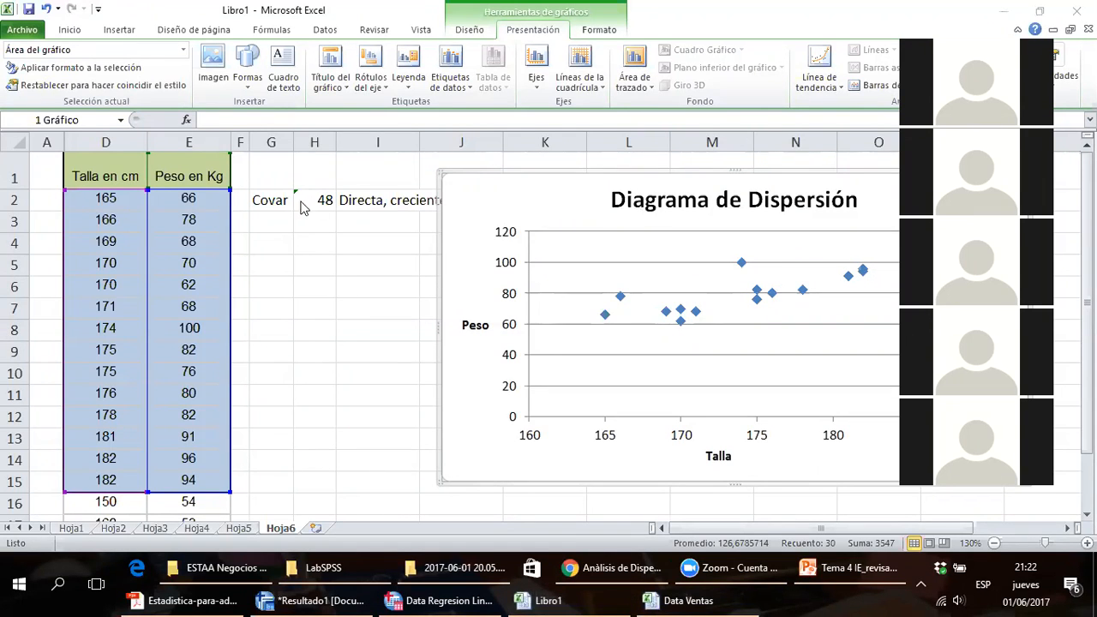
- Label G3 "r" and calculate the Pearson correlation of Talla and Peso in H3 with =PEARSON(D2:D15;E2:E15)
key("Escape")
left_click(277, 221)
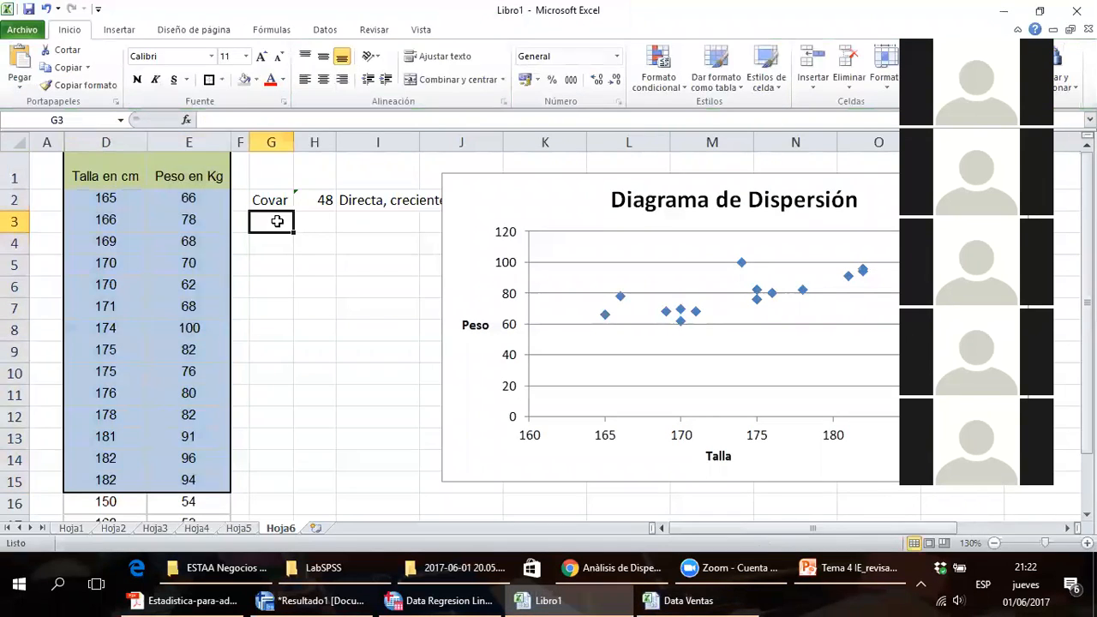
type("r")
key("Tab")
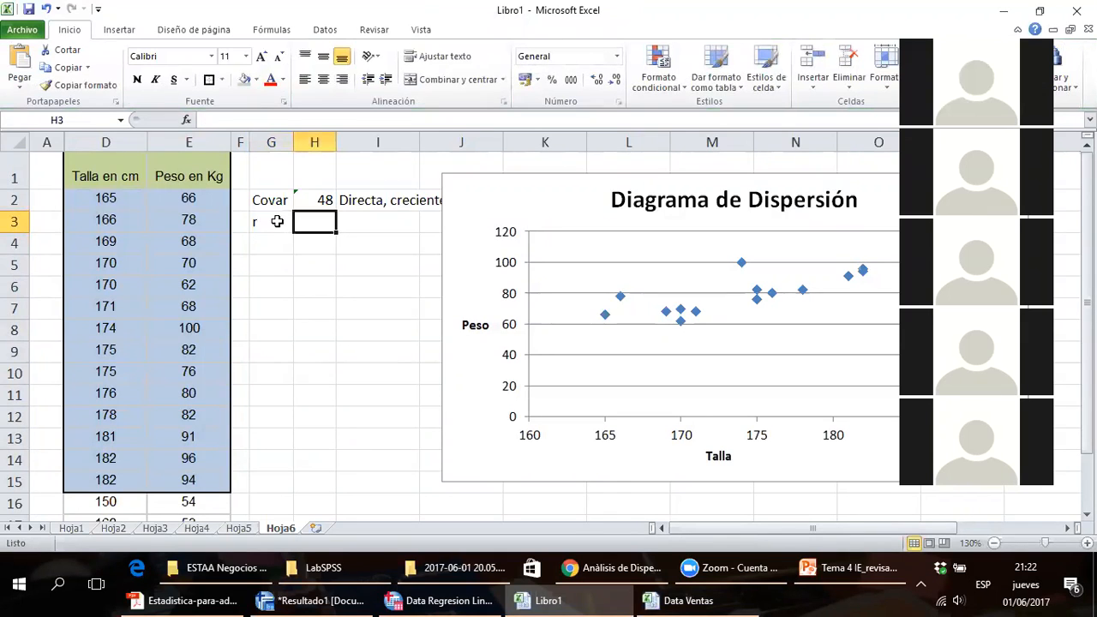
type("=PEAr")
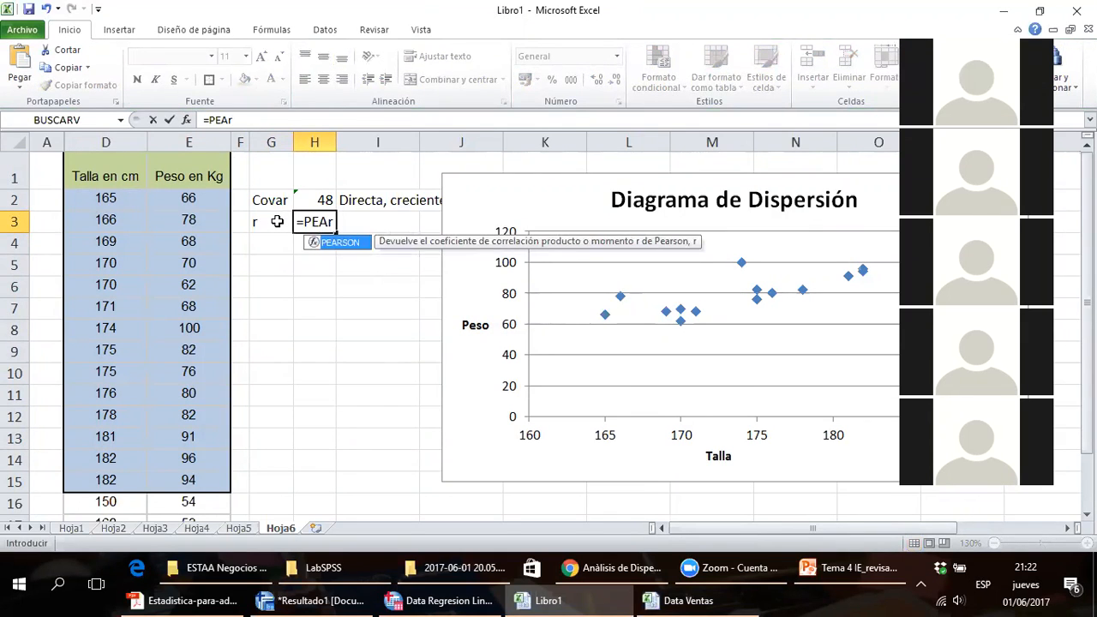
key("BackSpace")
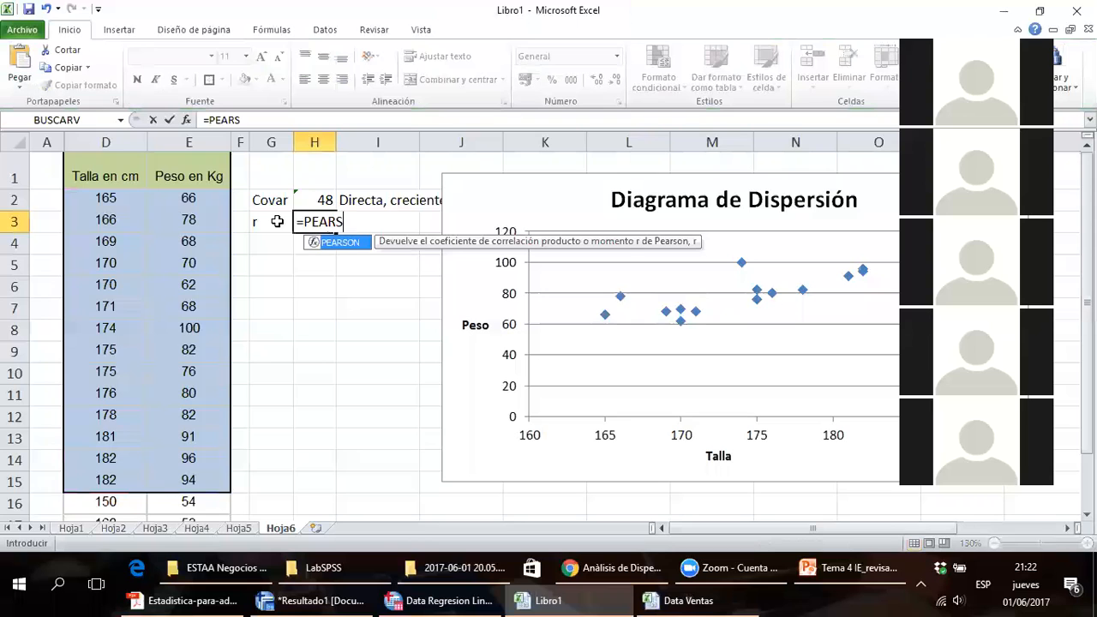
type("RSON(")
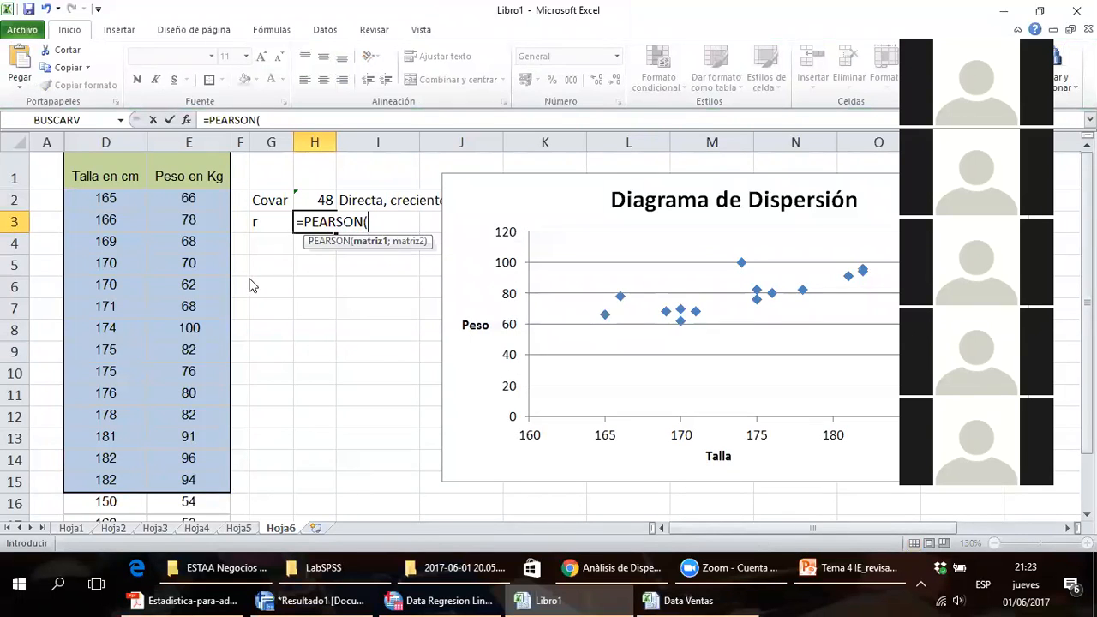
left_click_drag(113, 198, 112, 480)
type(";")
left_click_drag(204, 199, 218, 485)
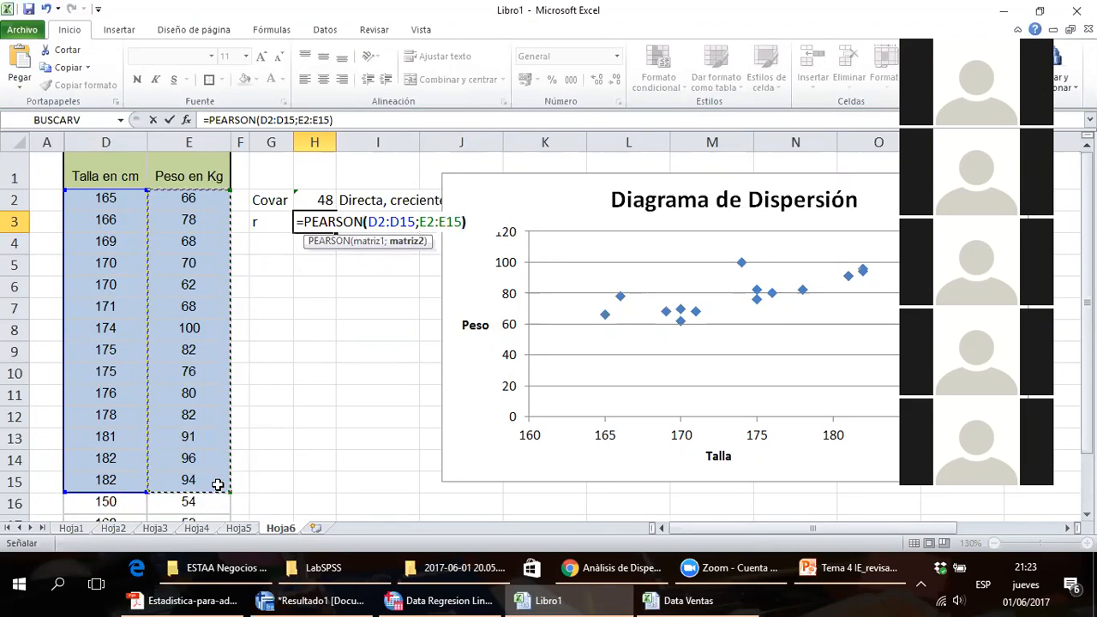
type(")")
key("Return")
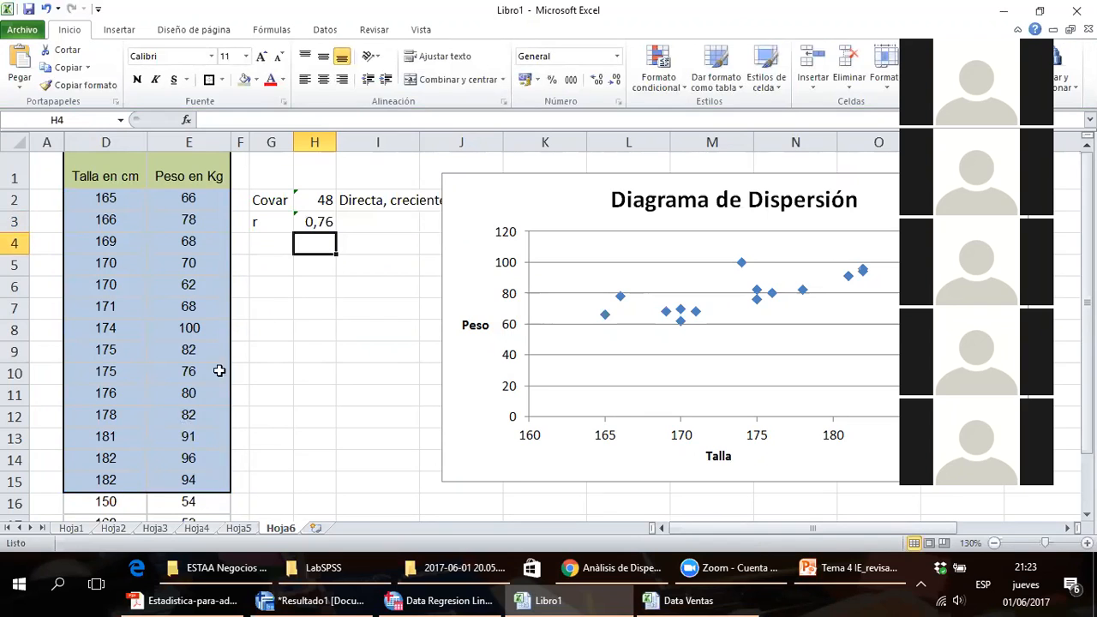
- Widen column H slightly to show three decimals of the correlation, and center the "r" label in G3
left_click_drag(339, 144, 344, 143)
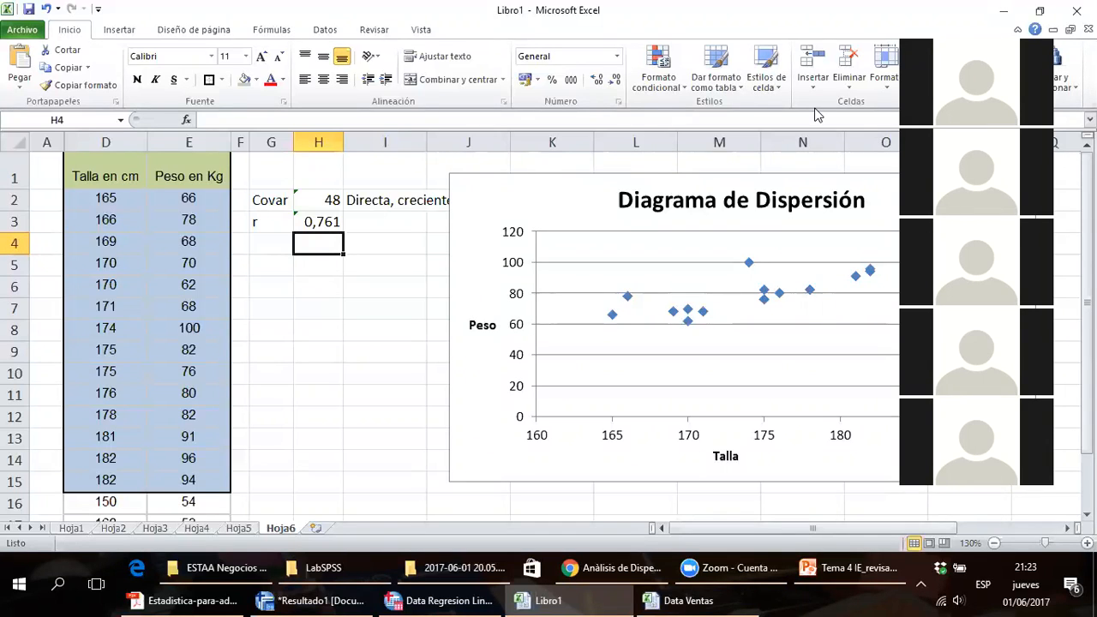
left_click(268, 222)
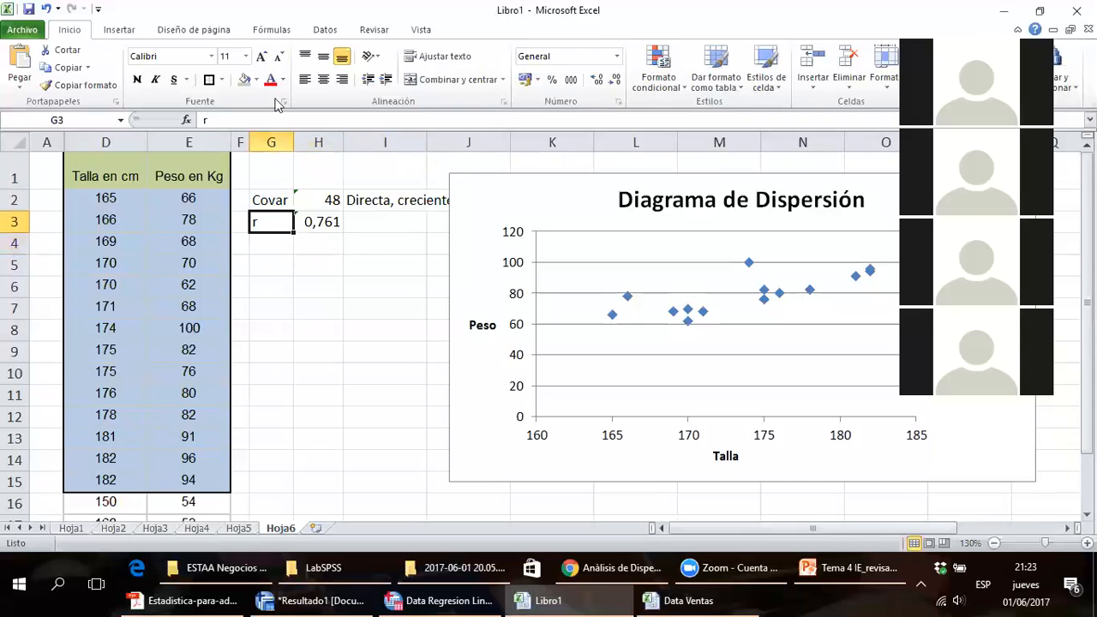
left_click(323, 79)
left_click(277, 253)
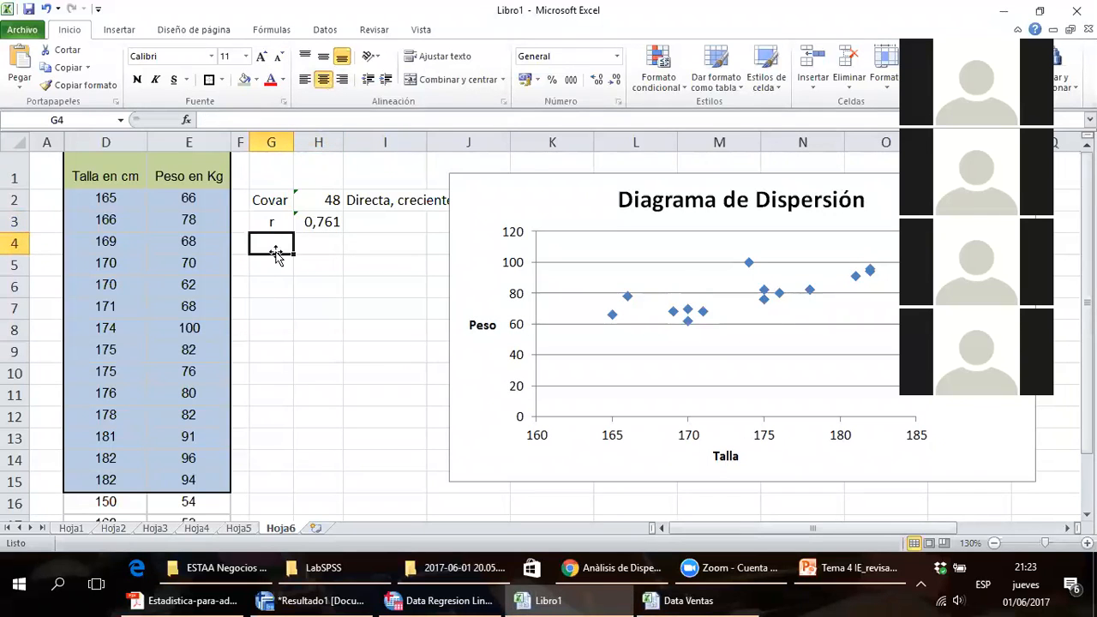
- Enter the heading "Recta de Regresión de Lineal" in G4 and fill the covariance and correlation values in H2:H3 with orange
type("Recta de Regresión de Lineal")
key("Return")
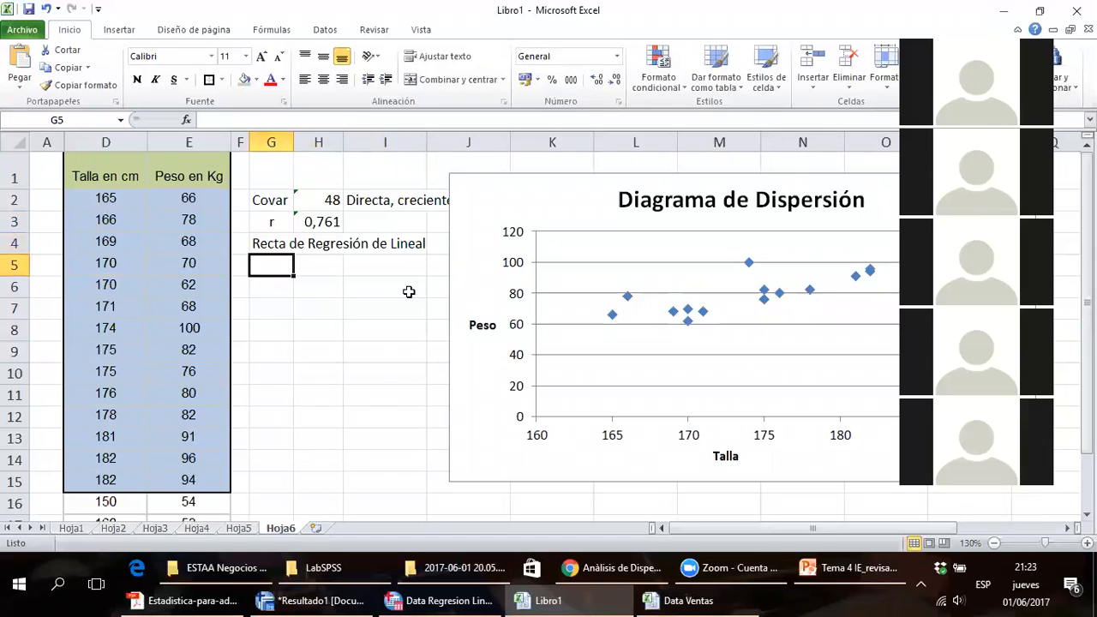
left_click_drag(314, 204, 314, 219)
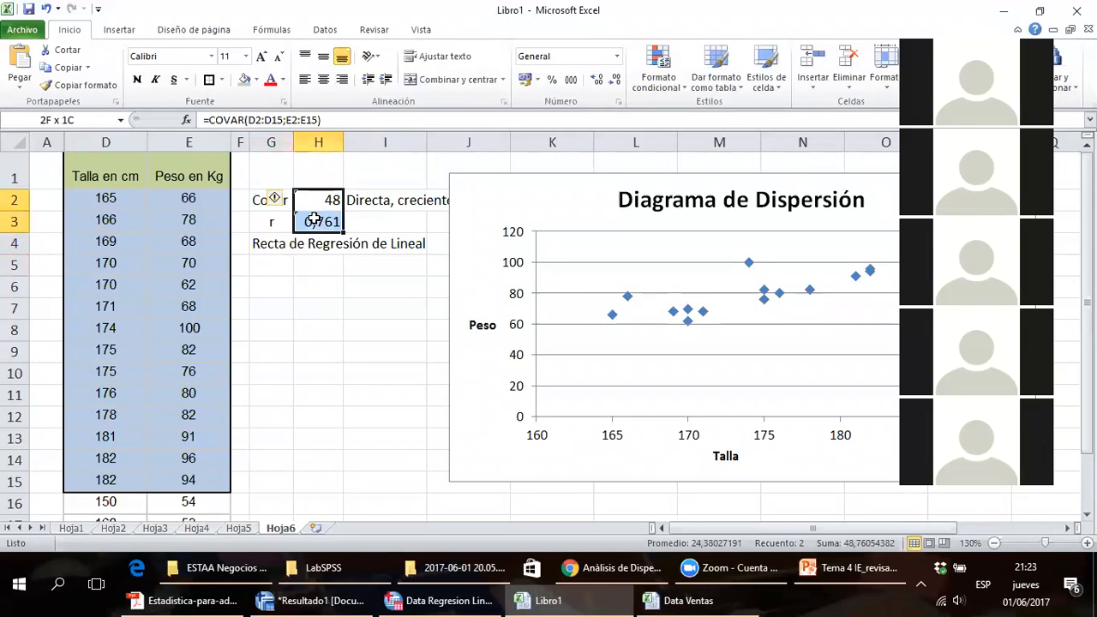
left_click(256, 80)
left_click(271, 199)
left_click(337, 286)
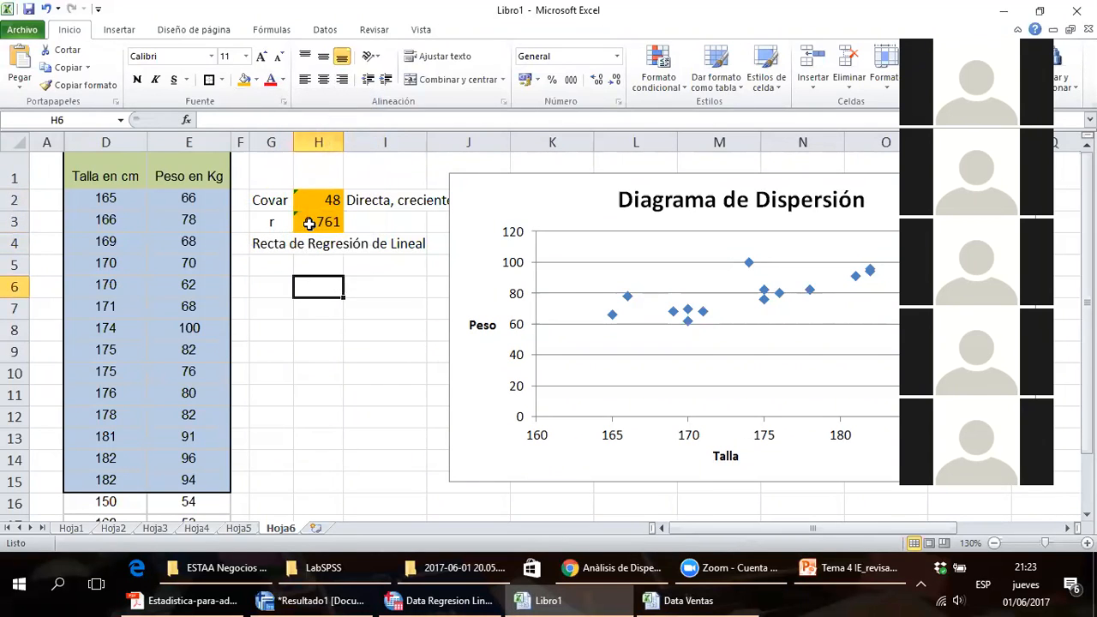
- Shift the chart left and add a linear trendline to the Peso en Kg series, showing its equation and R-squared value
left_click_drag(559, 171, 478, 171)
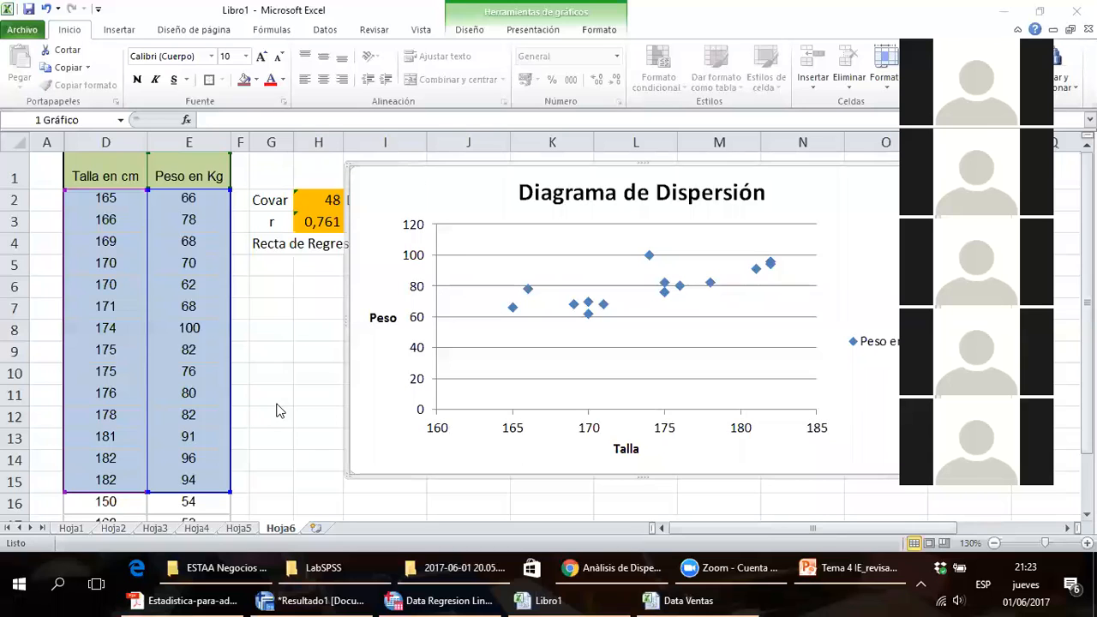
left_click(603, 304)
right_click(604, 307)
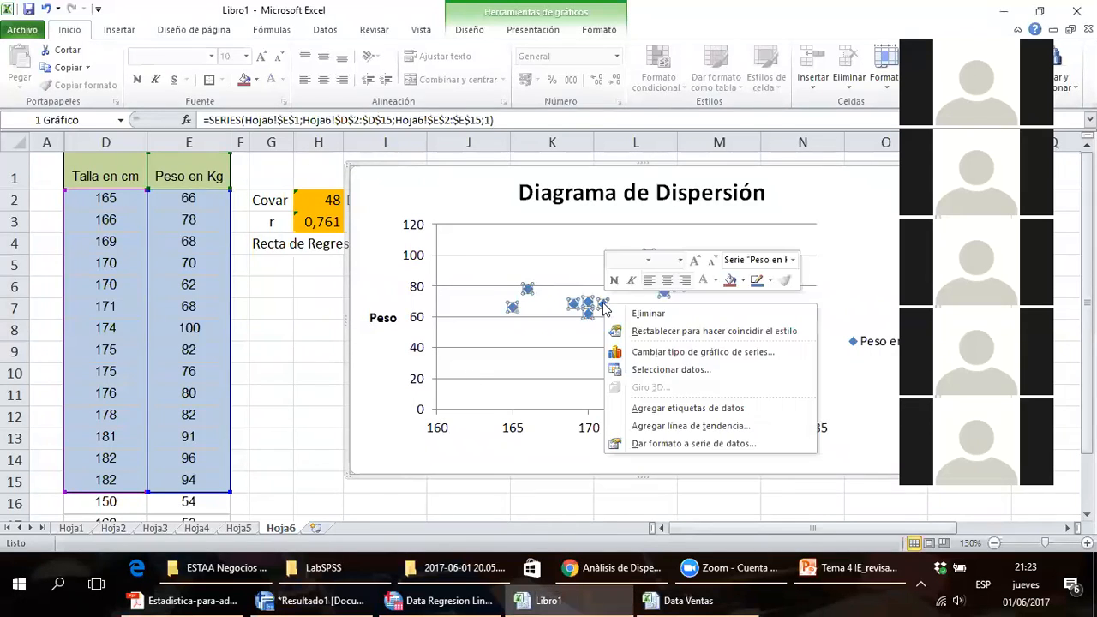
left_click(678, 430)
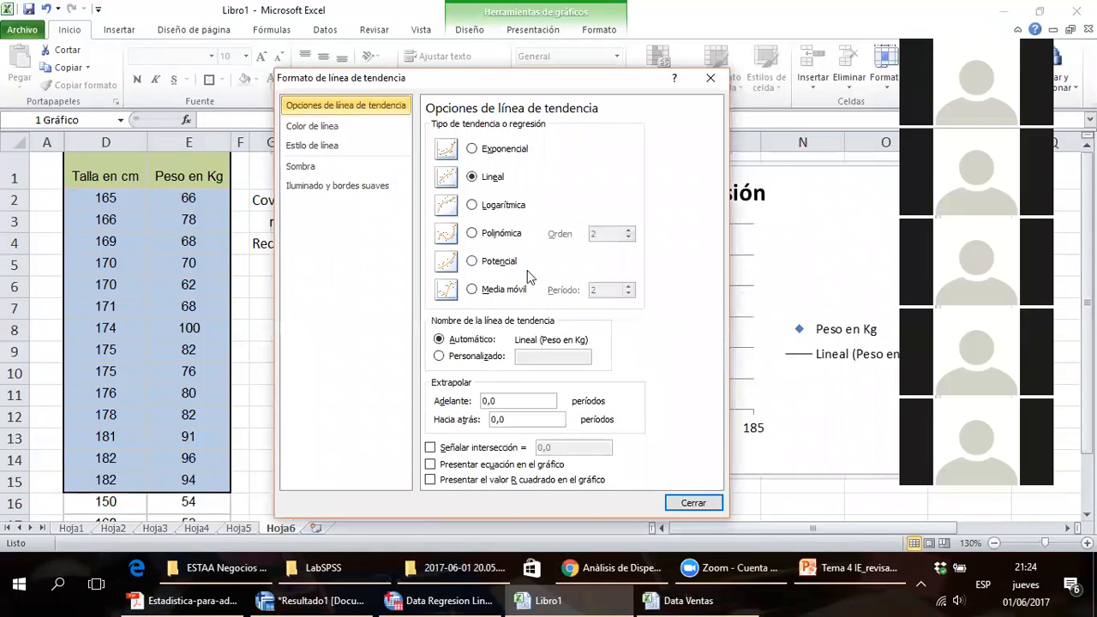
left_click_drag(525, 79, 533, 44)
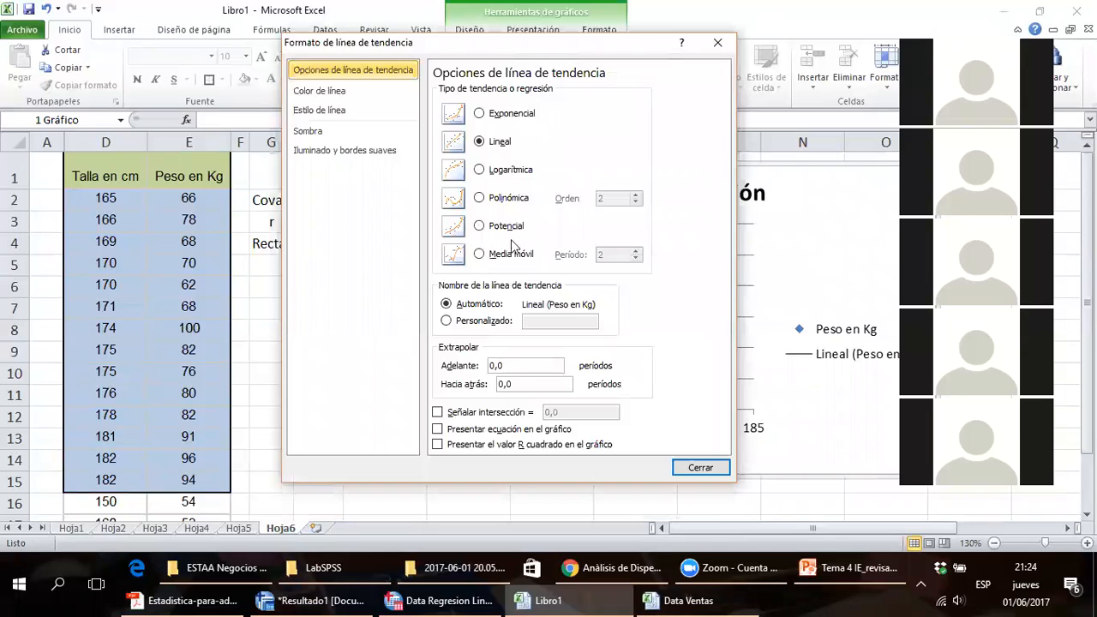
left_click(439, 429)
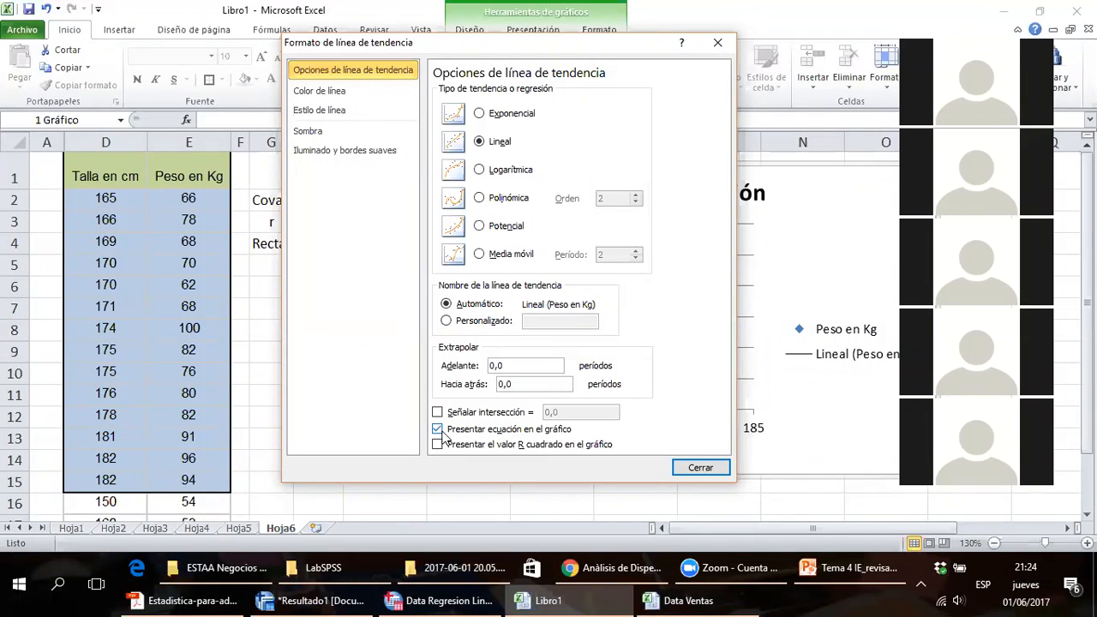
left_click(439, 445)
left_click(690, 469)
- Set the trendline equation label to font size 16 and place it in the empty plot area below the line
left_click_drag(626, 267, 701, 452)
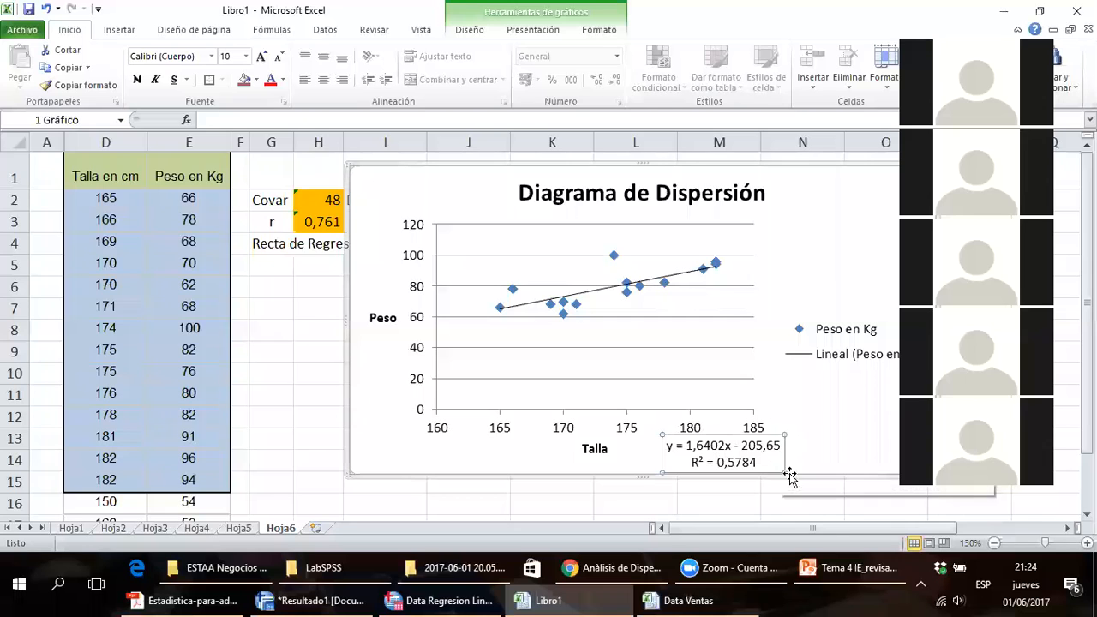
left_click_drag(775, 438, 838, 252)
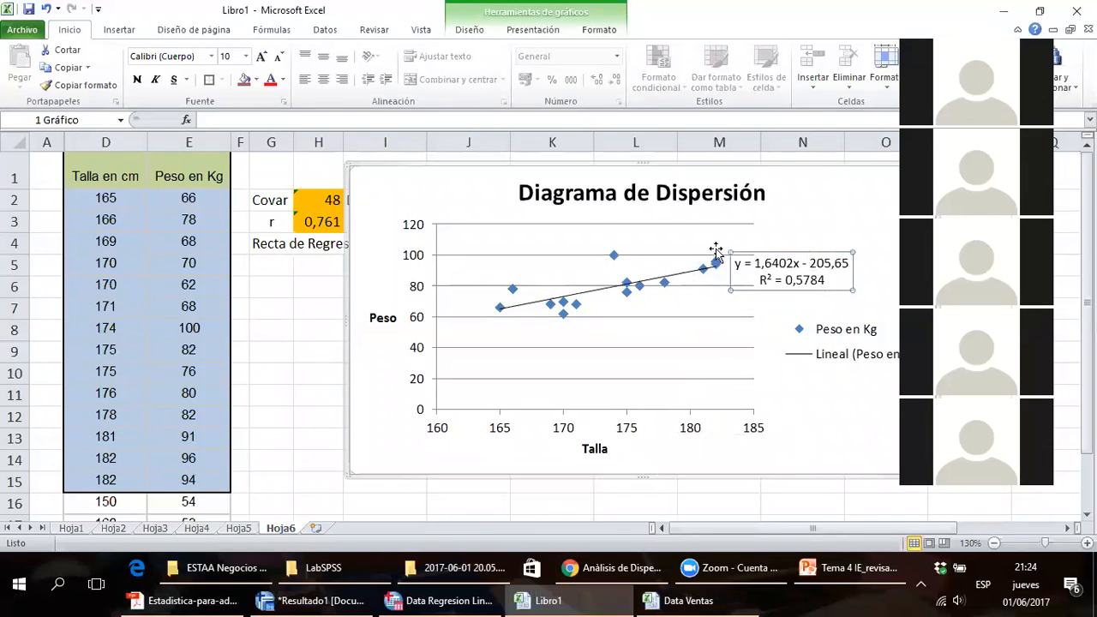
left_click(246, 57)
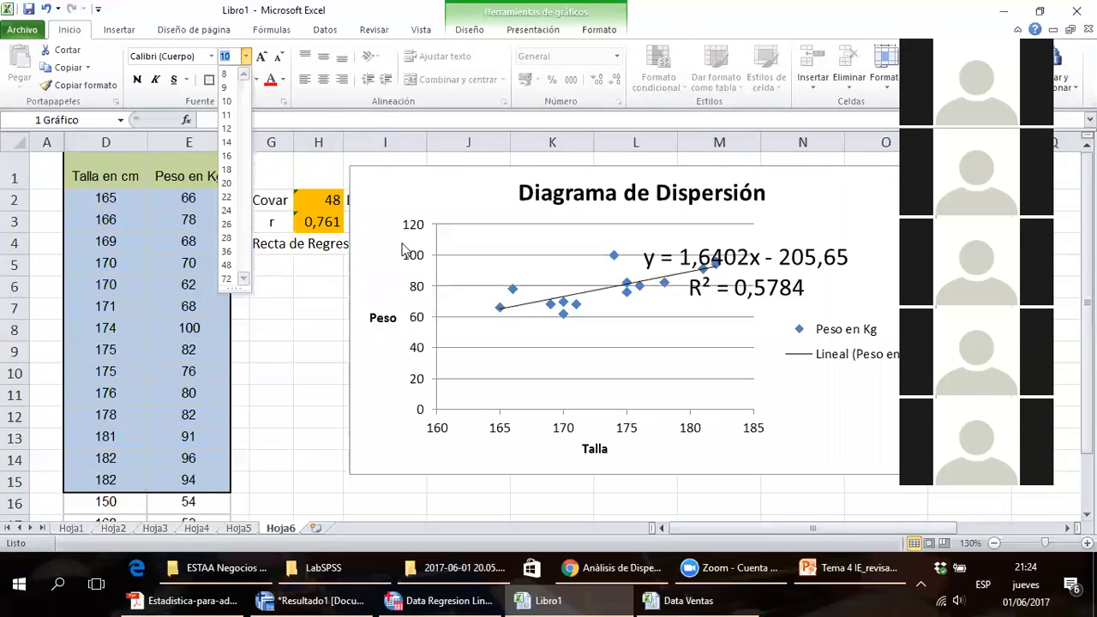
left_click(227, 237)
left_click(246, 57)
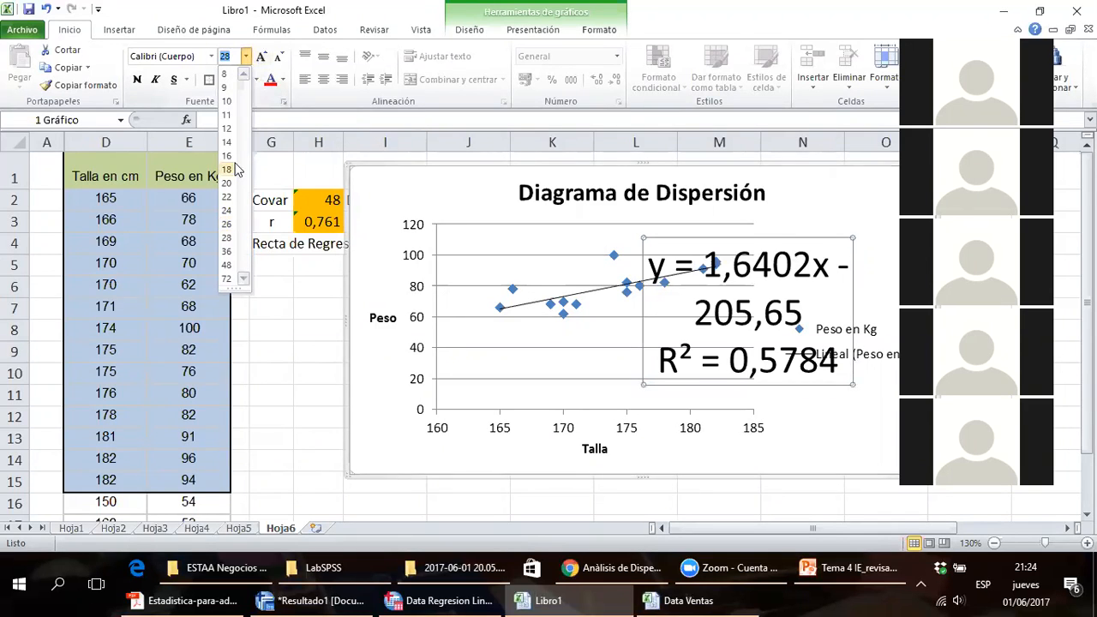
left_click(227, 165)
left_click_drag(751, 301, 673, 395)
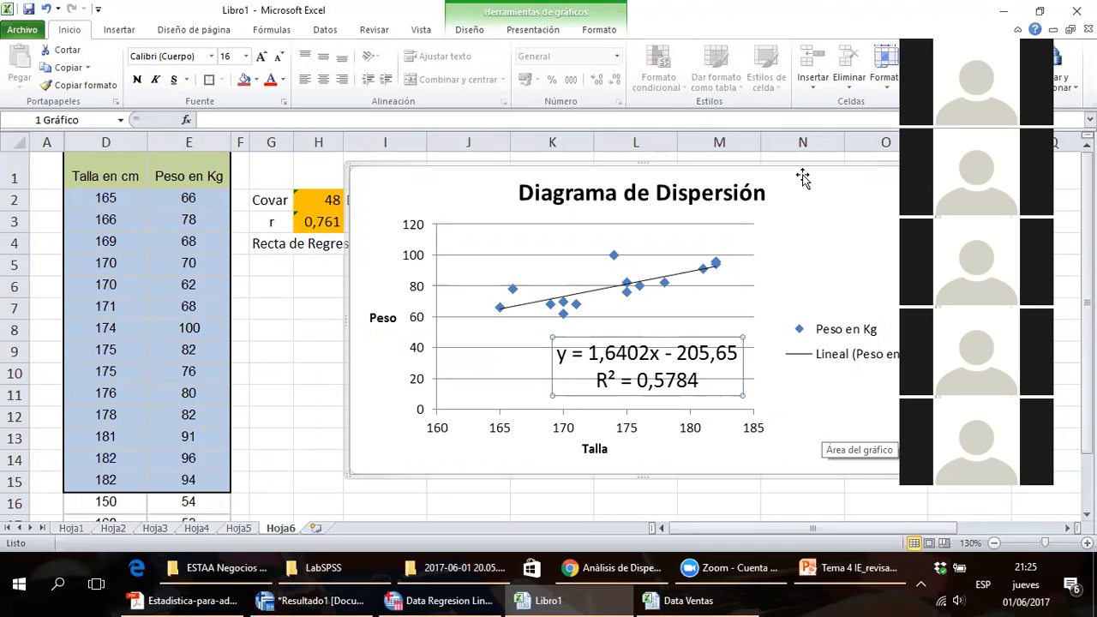
- Move the chart right, off the notes, and copy the equation y = 1,6402x - 205,65 from the trendline label into G5
left_click_drag(804, 177, 911, 196)
left_click(677, 375)
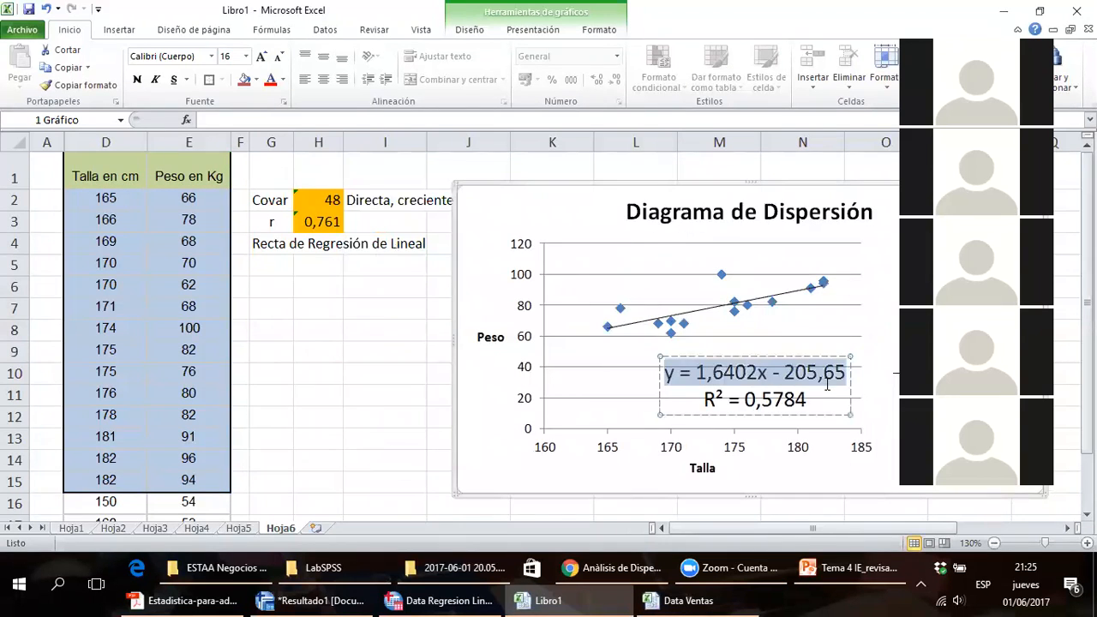
left_click(318, 278)
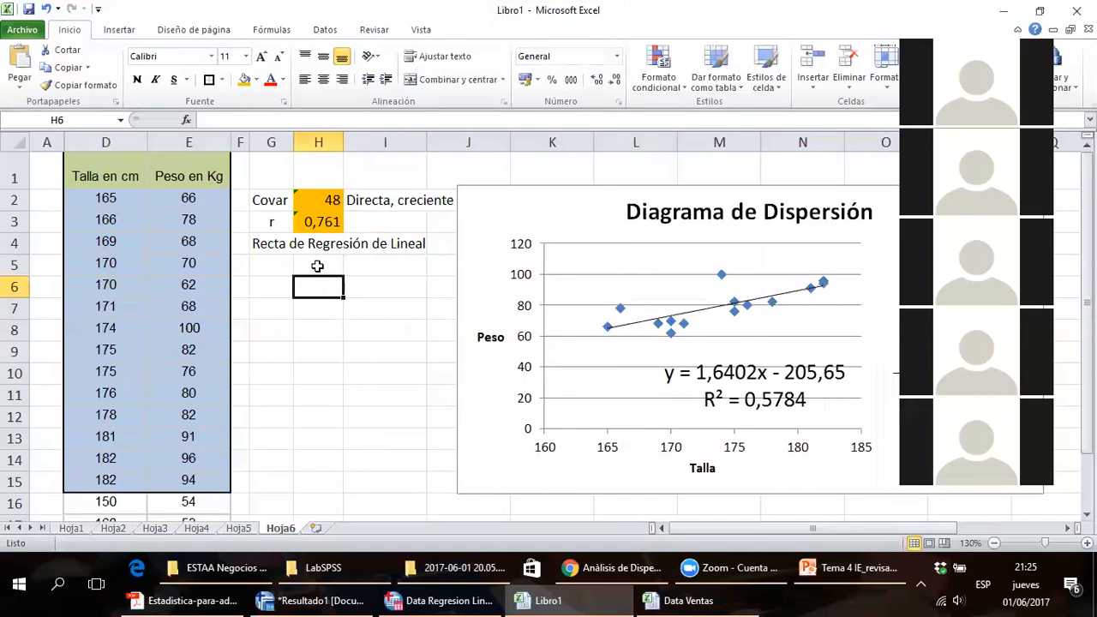
left_click(173, 152)
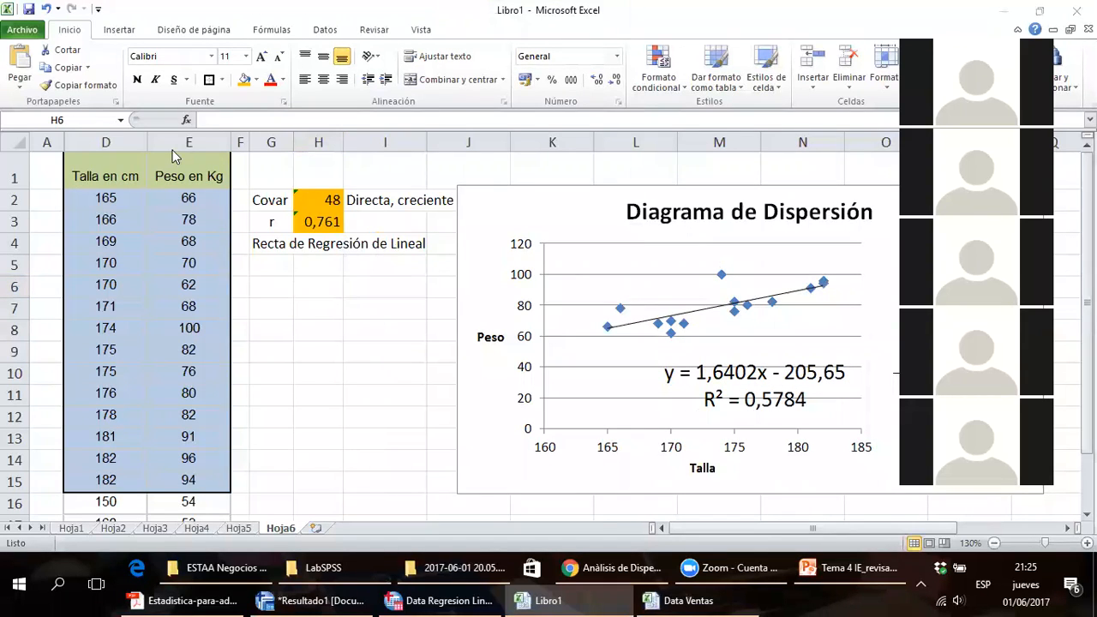
left_click(263, 262)
type("y = 1,6402x - 205,65")
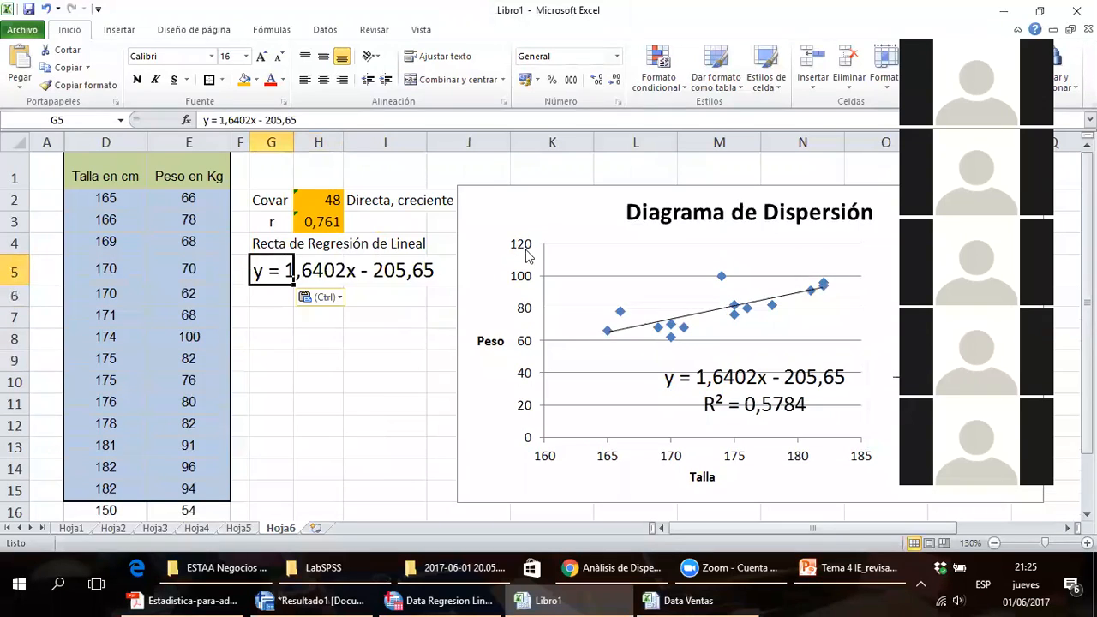
- Move the chart further right to leave free cells beside the regression equation, and zoom the sheet to 145%
left_click_drag(514, 188, 640, 169)
scroll(340, 330, "up", 1, "ctrl")
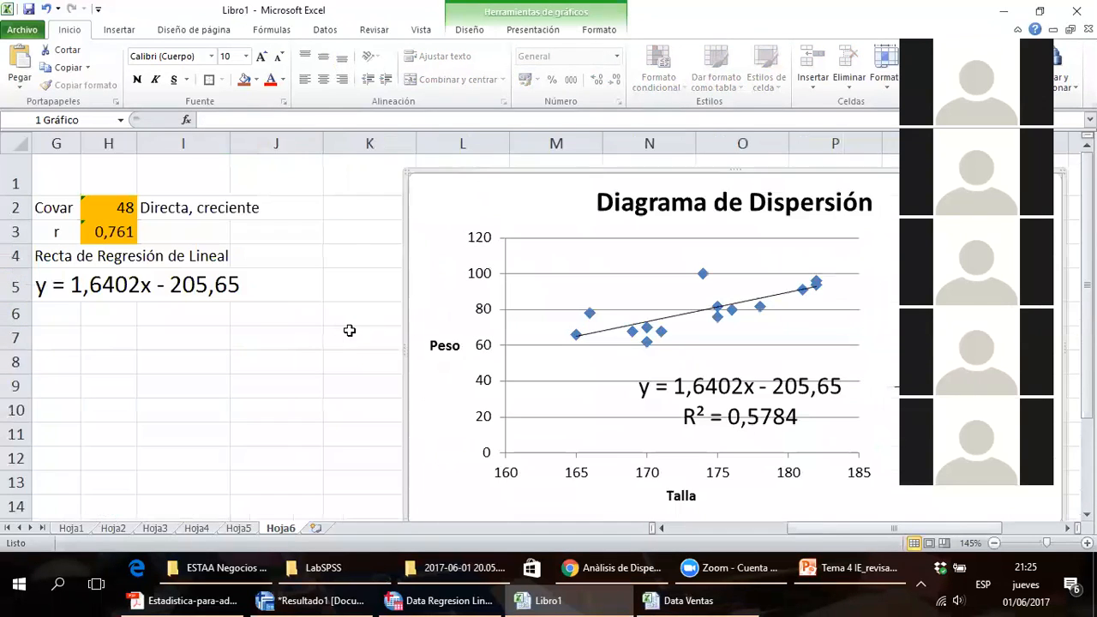
left_click_drag(838, 533, 723, 516)
left_click_drag(643, 181, 600, 167)
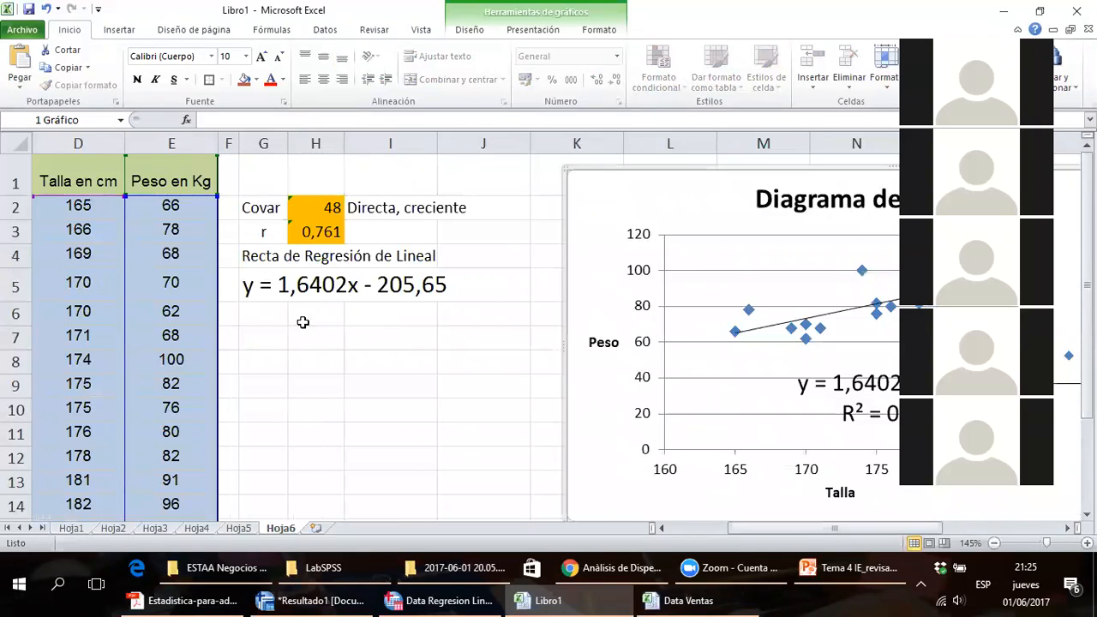
- Note the regression coefficients below the equation: "a=-205,7" in G6 and "b=1,6" in G7
left_click(261, 323)
type("A")
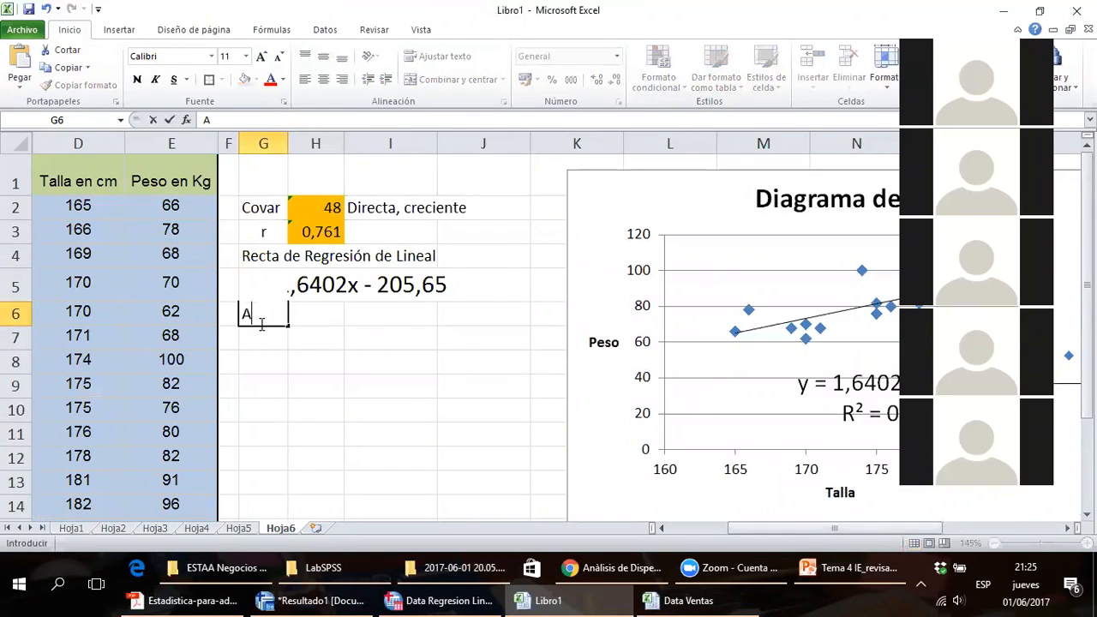
key("BackSpace")
type("a=-205")
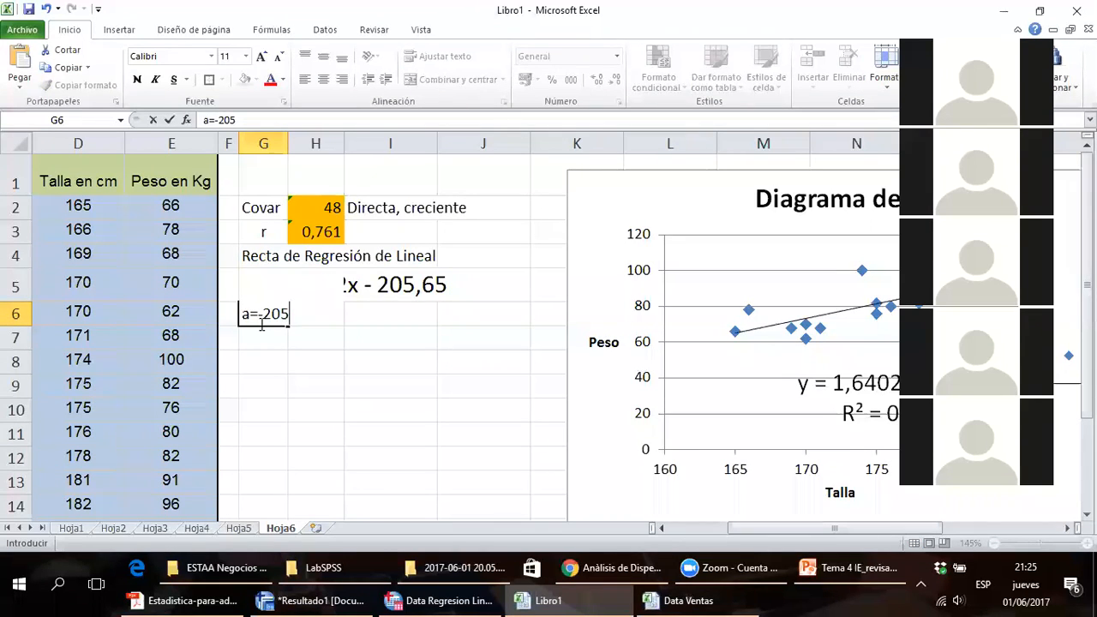
type(",7")
key("Return")
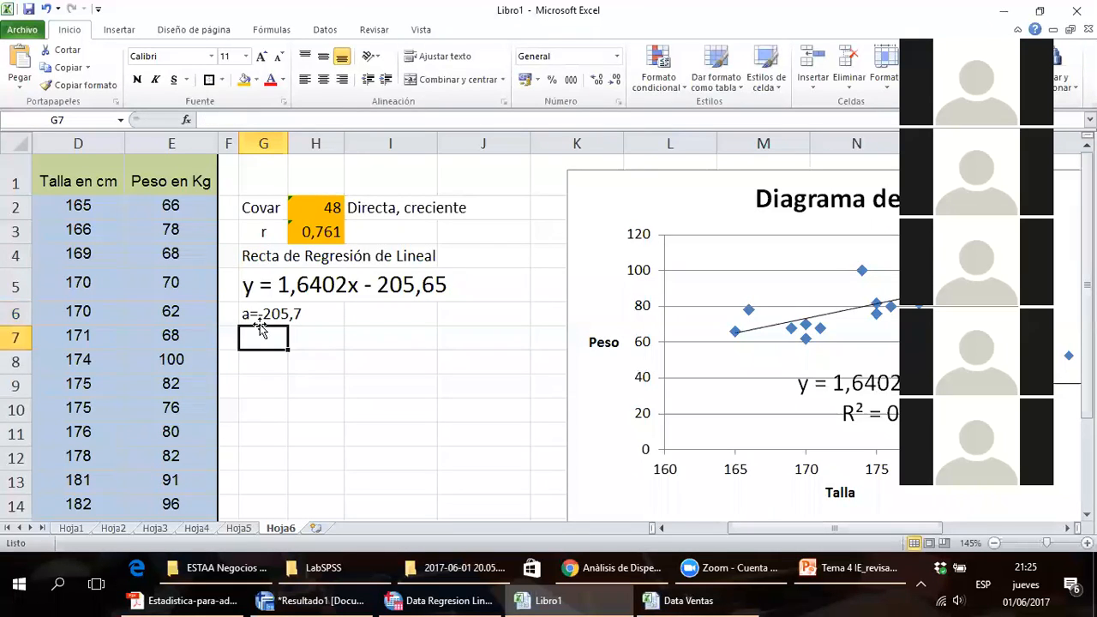
type("b=1,6")
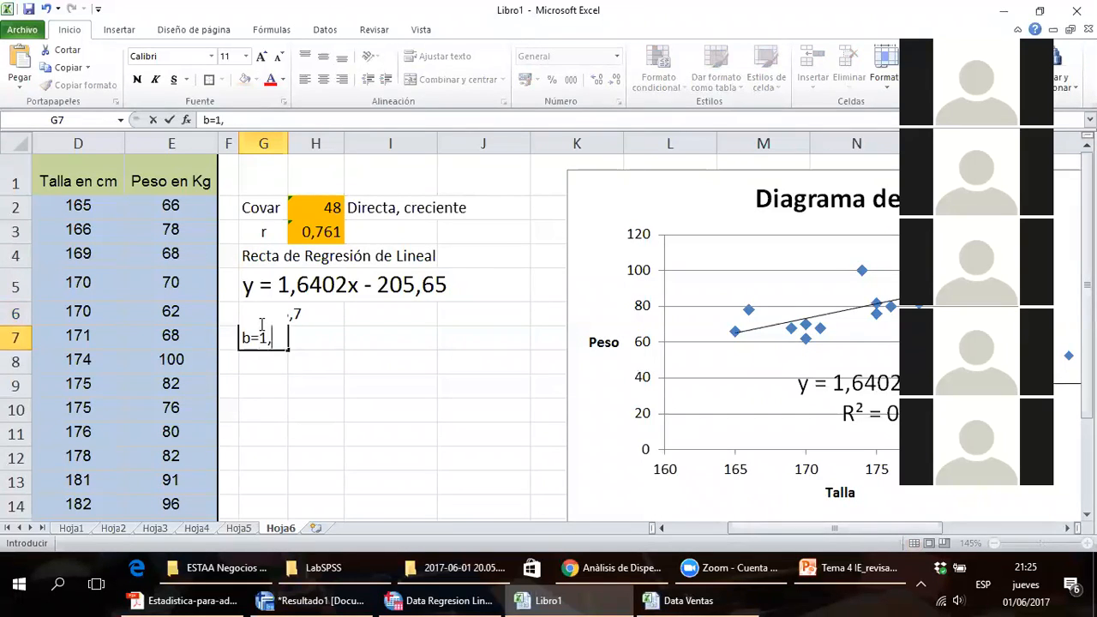
key("Return")
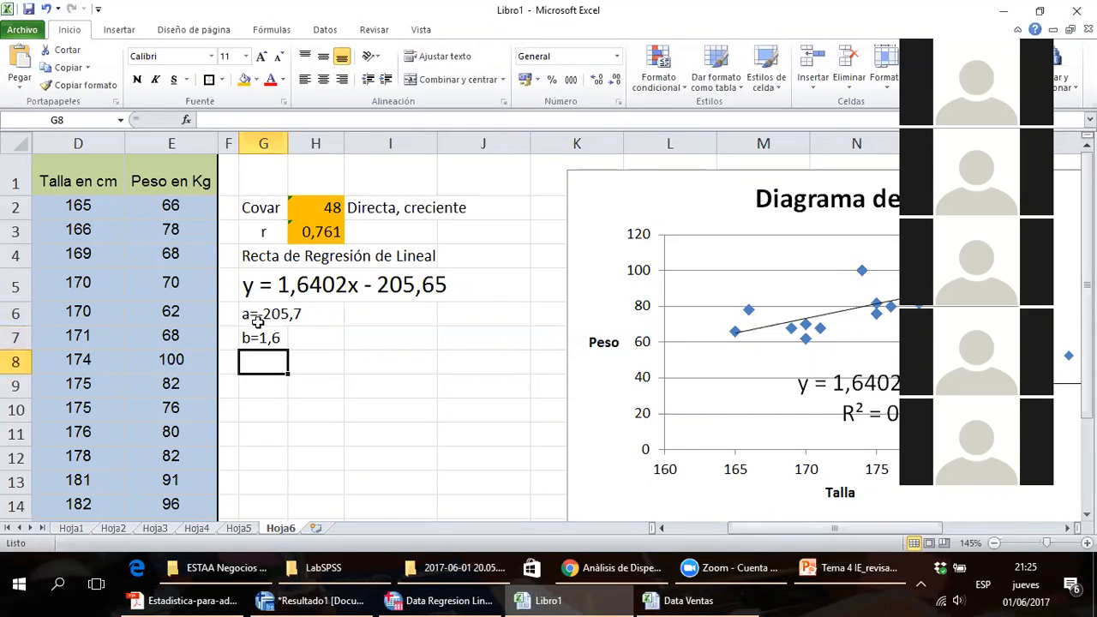
- Set the coefficient notes in G6:G7 to font size 20 and widen column H to make room for them
left_click_drag(259, 318, 263, 336)
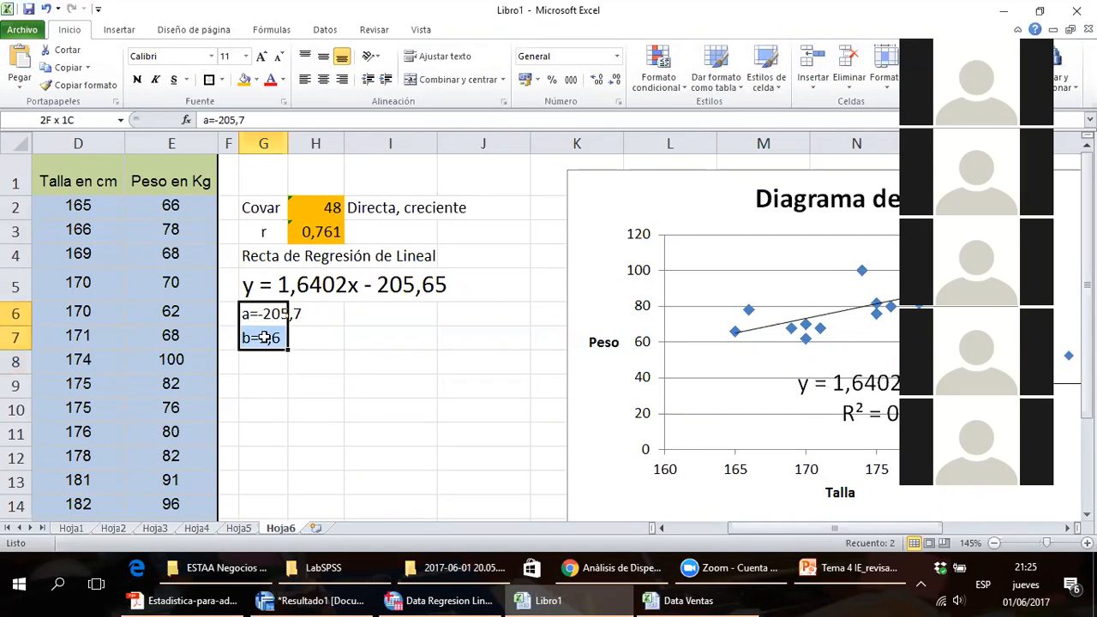
left_click(246, 56)
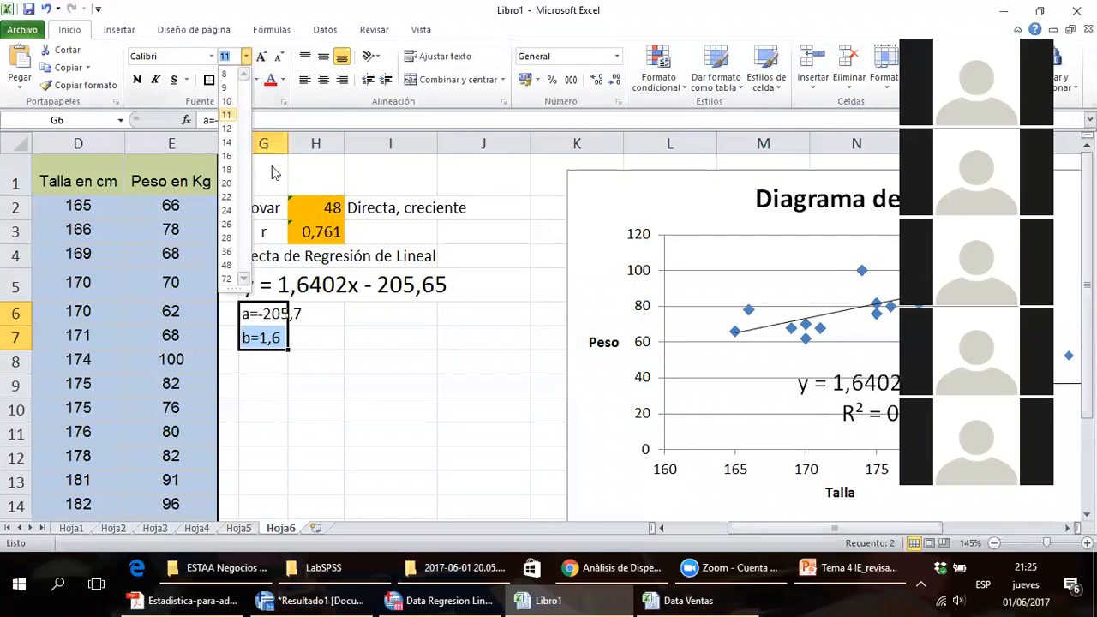
left_click(227, 183)
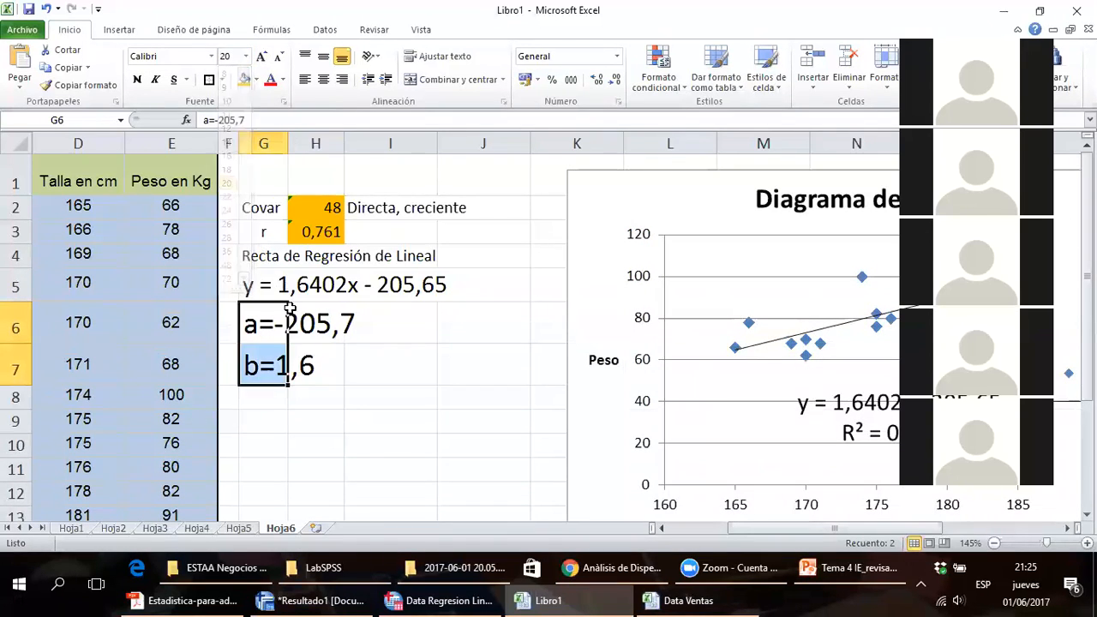
left_click(316, 324)
left_click_drag(345, 143, 368, 143)
- Enter the note "No se puede" in I6, beside coefficient a
left_click(411, 330)
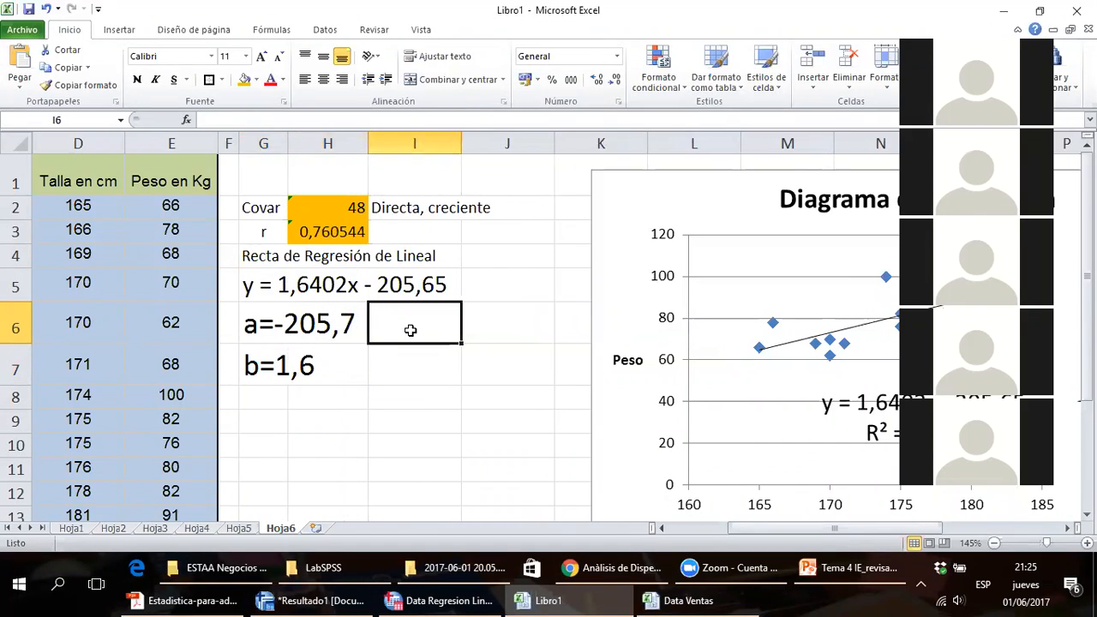
type("No se p")
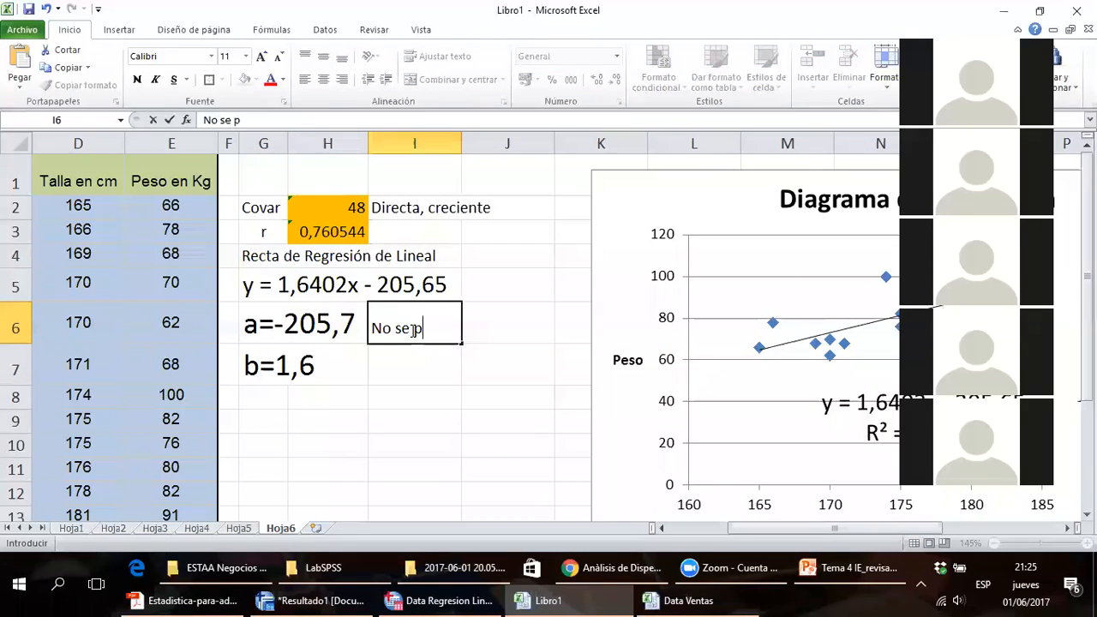
type("uede")
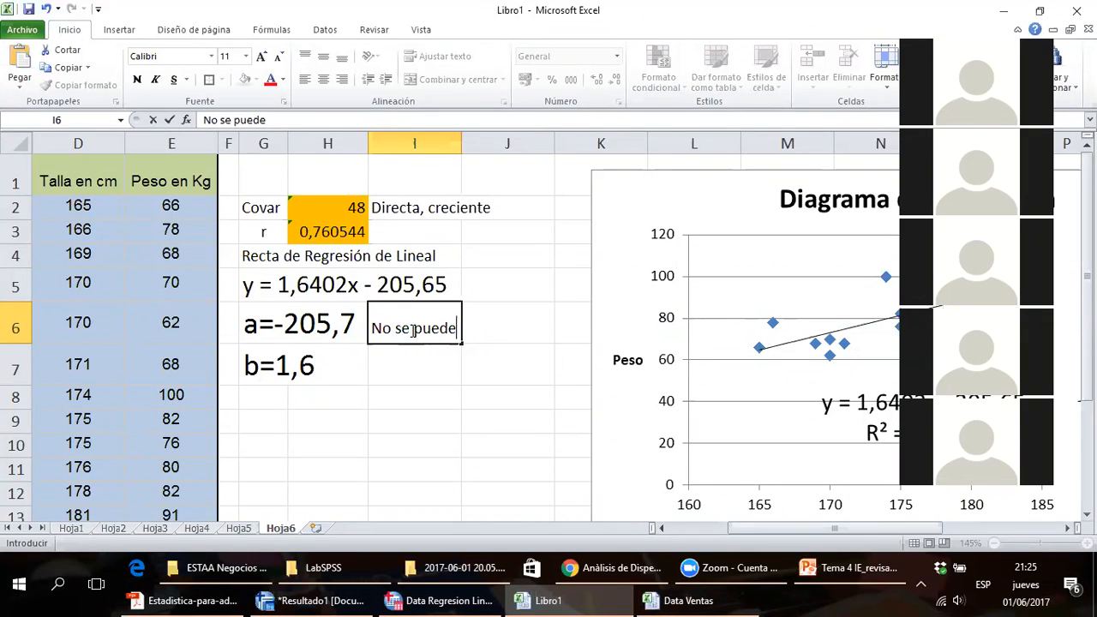
left_click(257, 367)
left_click(267, 398)
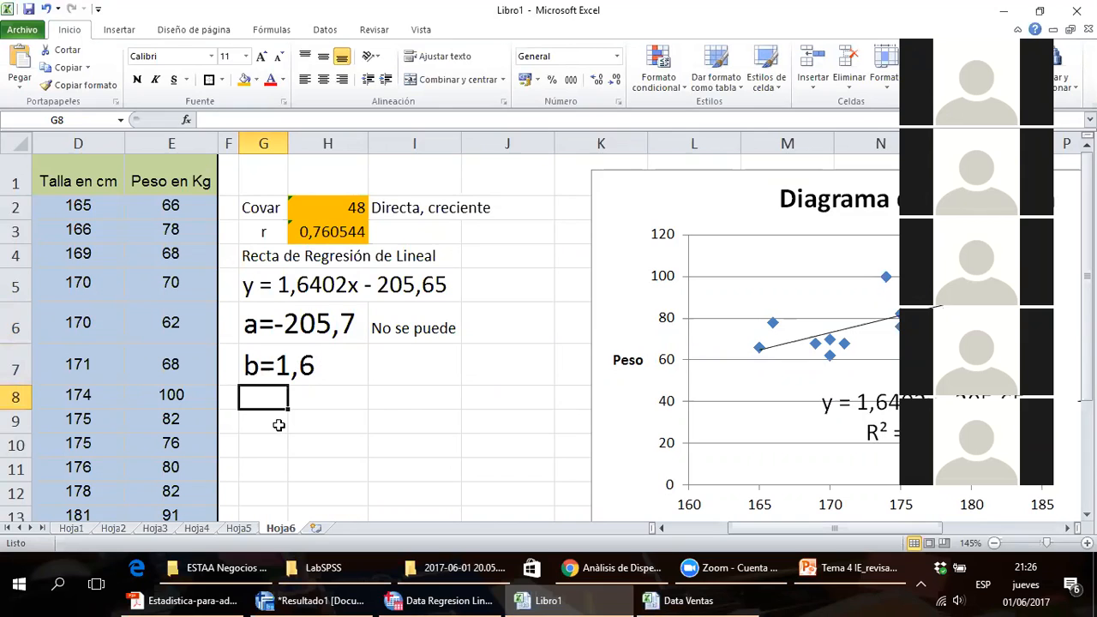
- Copy the formatting of the b coefficient cell G7 to the empty cell G8 with Format Painter
left_click(269, 368)
right_click(269, 368)
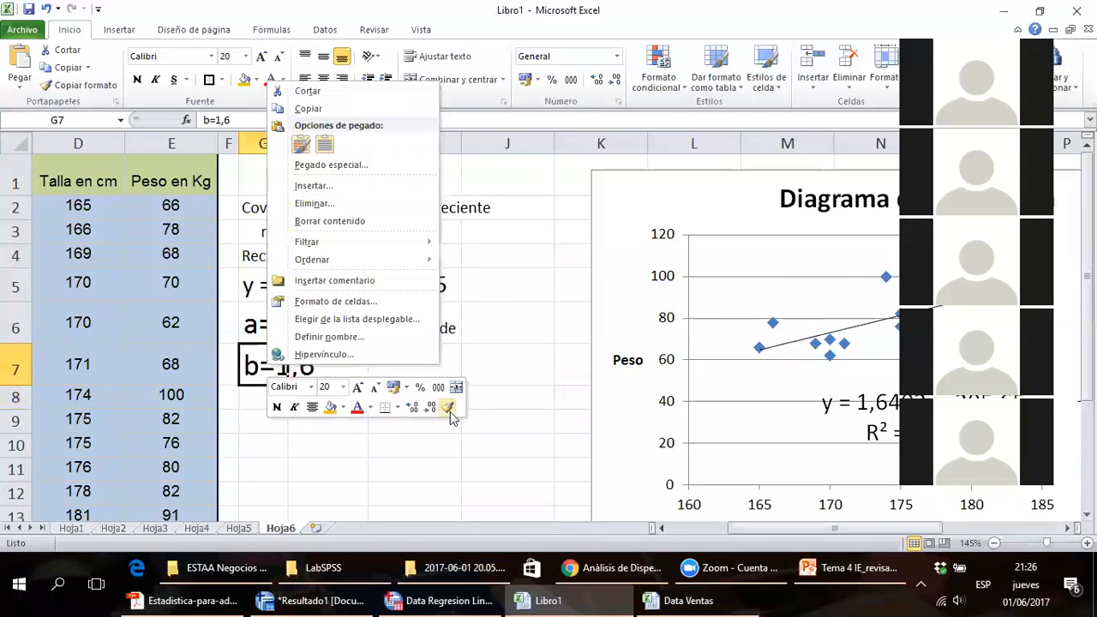
left_click(449, 408)
left_click(259, 399)
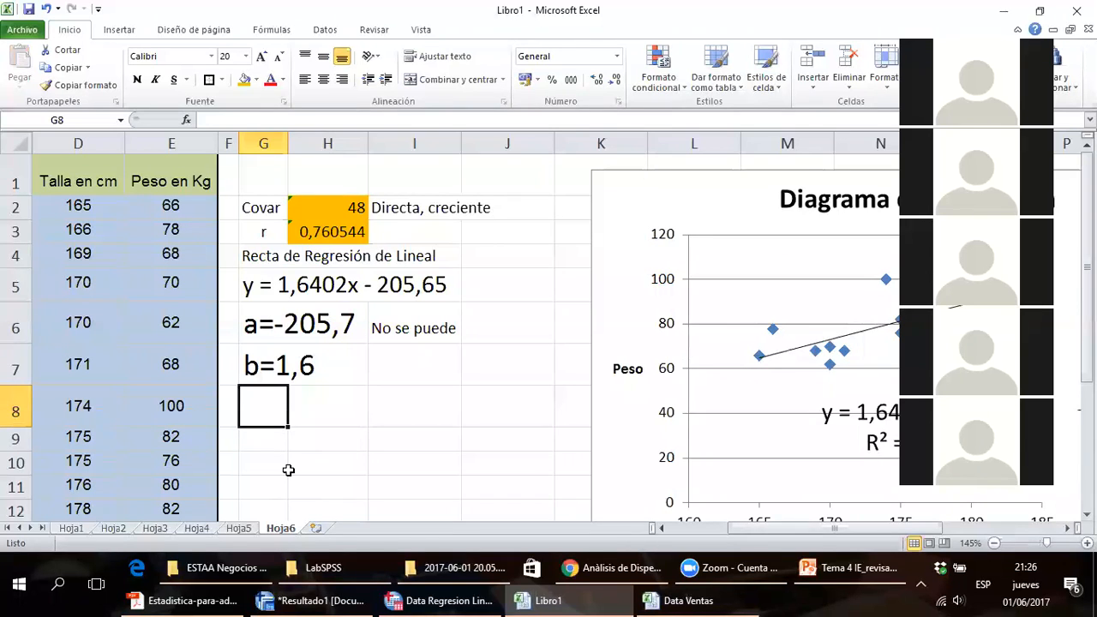
- Colour the value 1,6 in the b coefficient cell G7 red, leaving the "b=" part in its current colour
double_click(269, 367)
left_click_drag(274, 367, 339, 365)
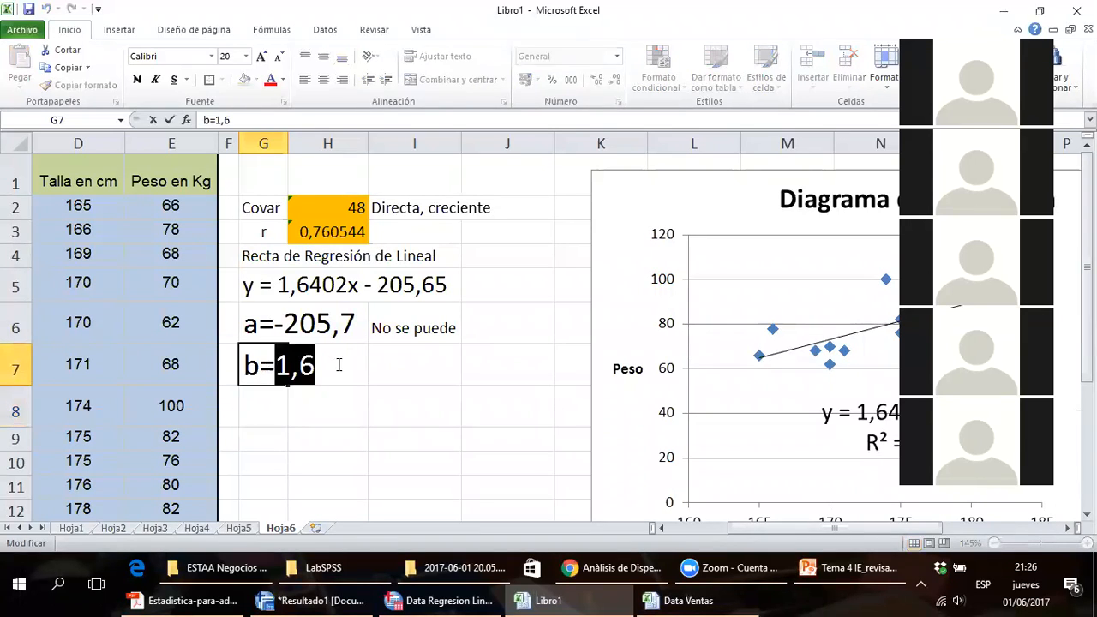
left_click(282, 80)
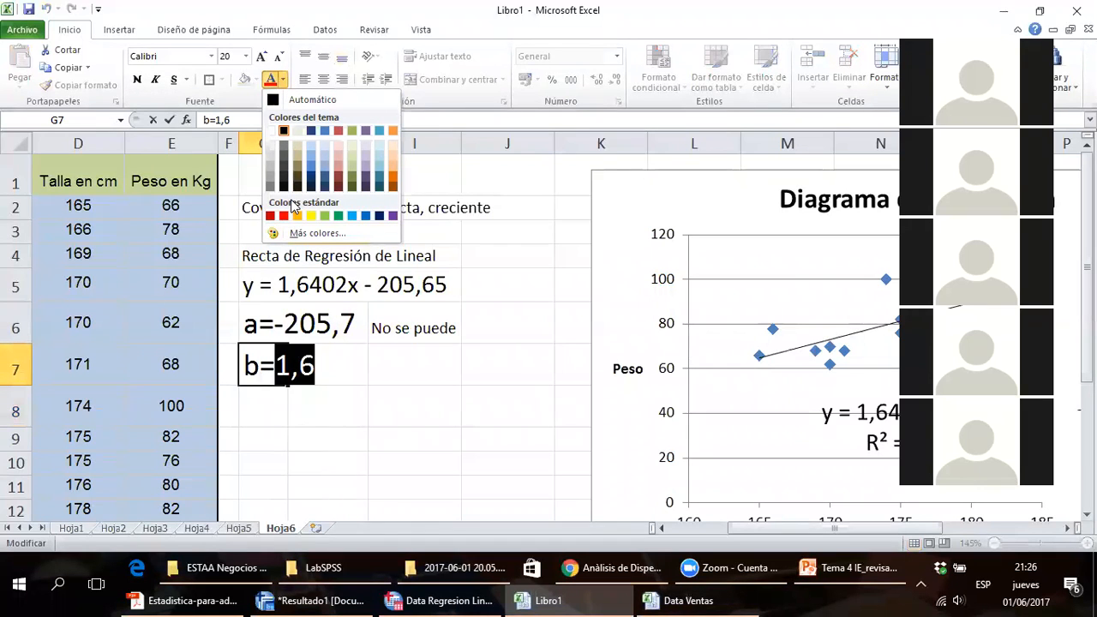
left_click(283, 215)
left_click(260, 398)
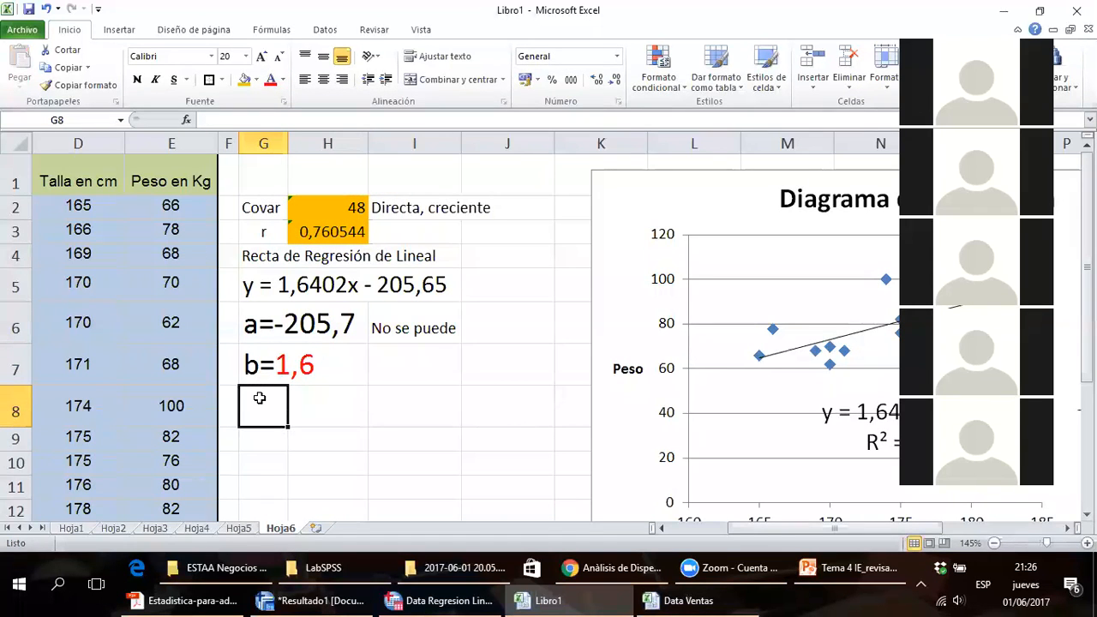
- Copy the formatting of the b coefficient cell G7 to the range G4:I7 with Format Painter
scroll(699, 463, "down", 1)
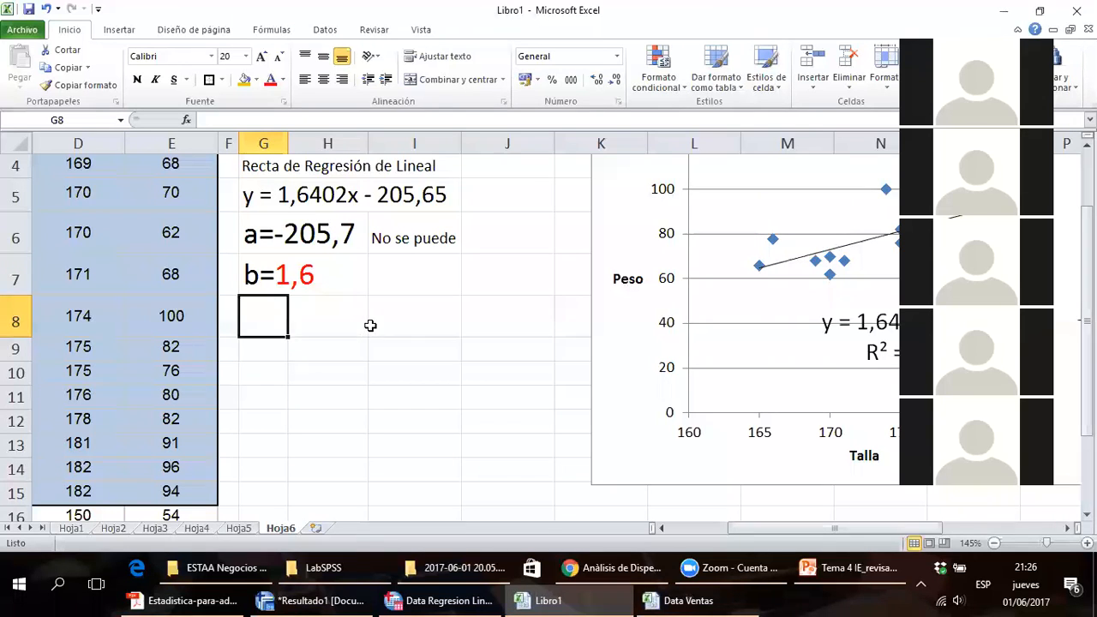
right_click(247, 272)
left_click(428, 241)
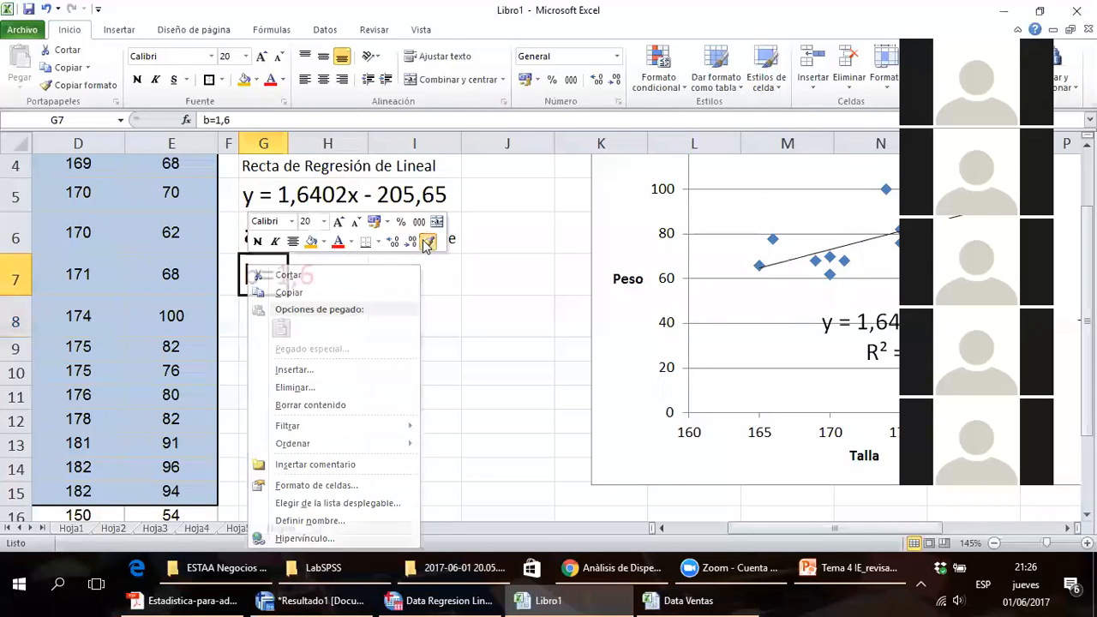
mouse_move(262, 167)
left_mouse_down()
mouse_move(431, 240)
mouse_move(432, 278)
left_mouse_up()
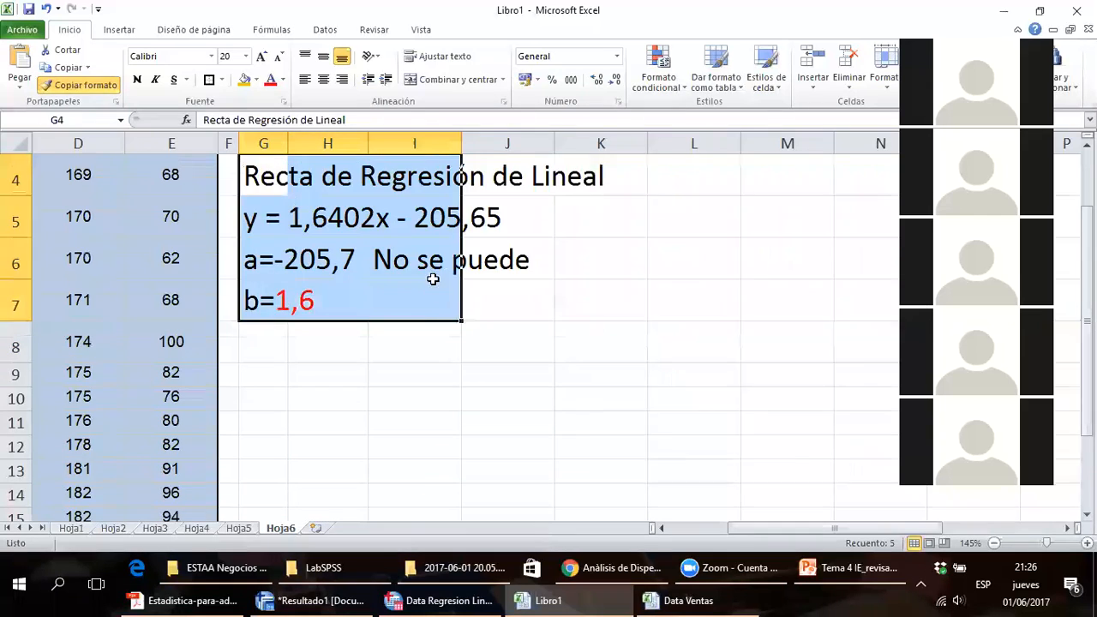
left_click(414, 372)
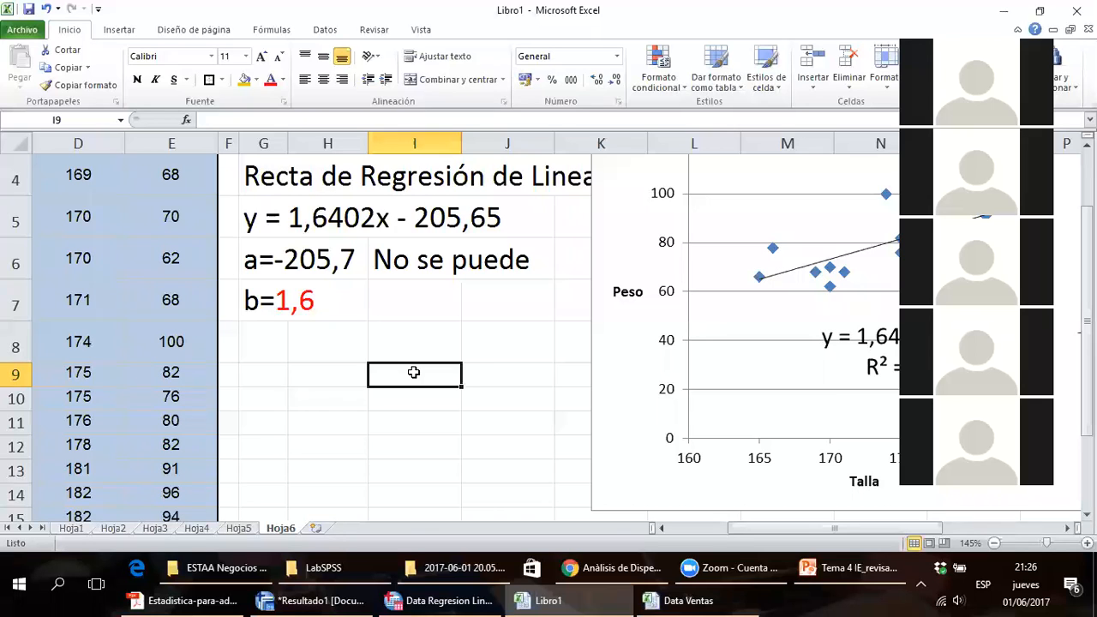
- Enter "Por cada incremento de X en 1cm," in G8 as the start of the interpretation of b
left_click(275, 334)
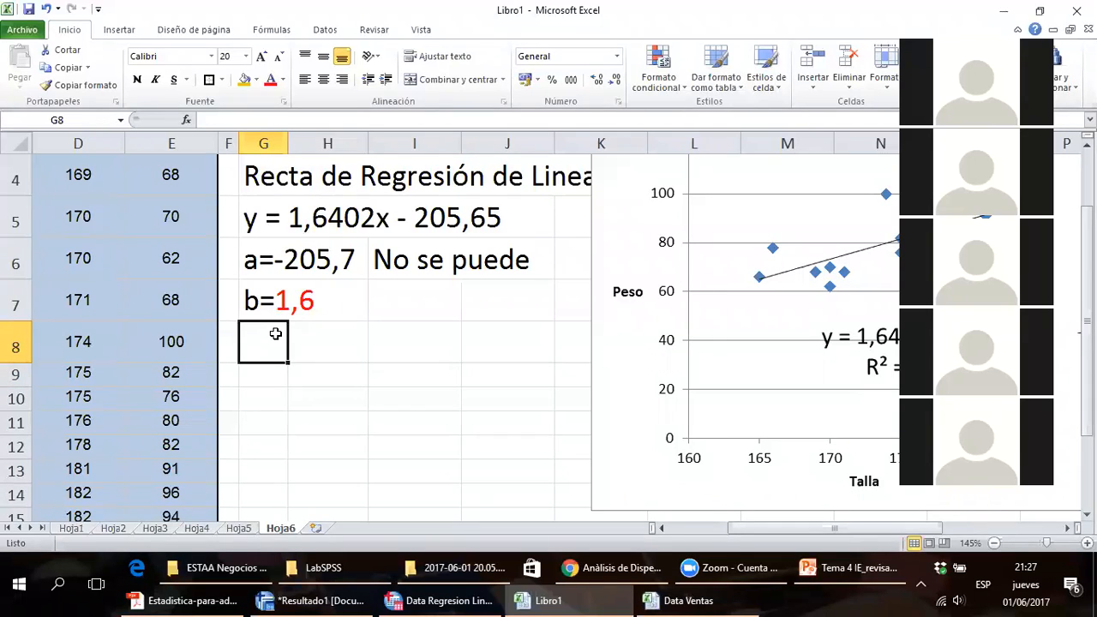
type("Por c")
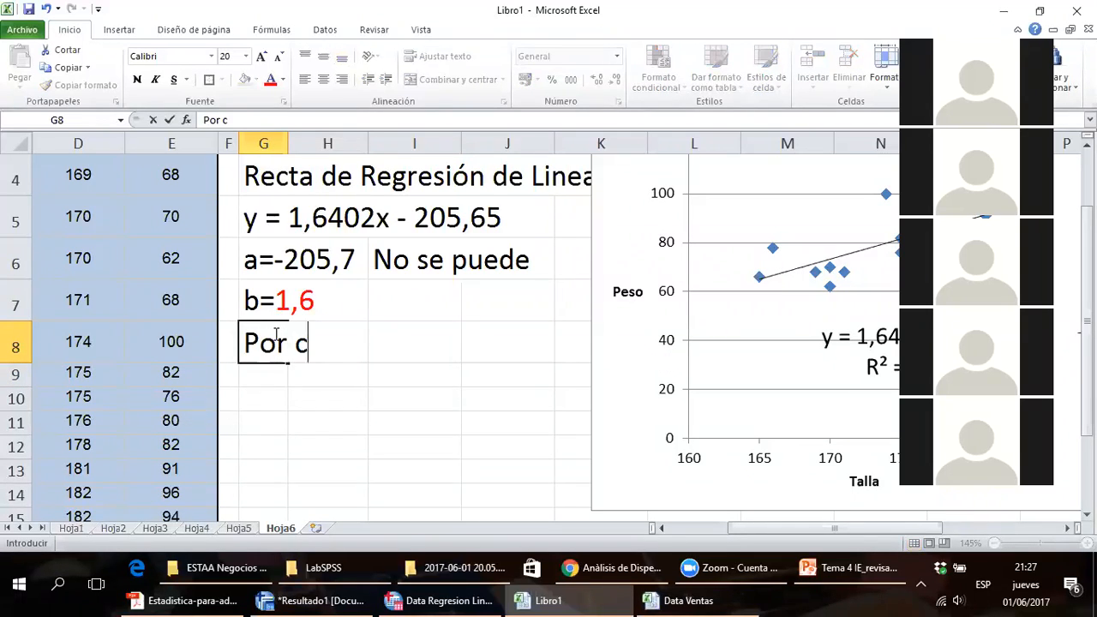
type("ada incremento d")
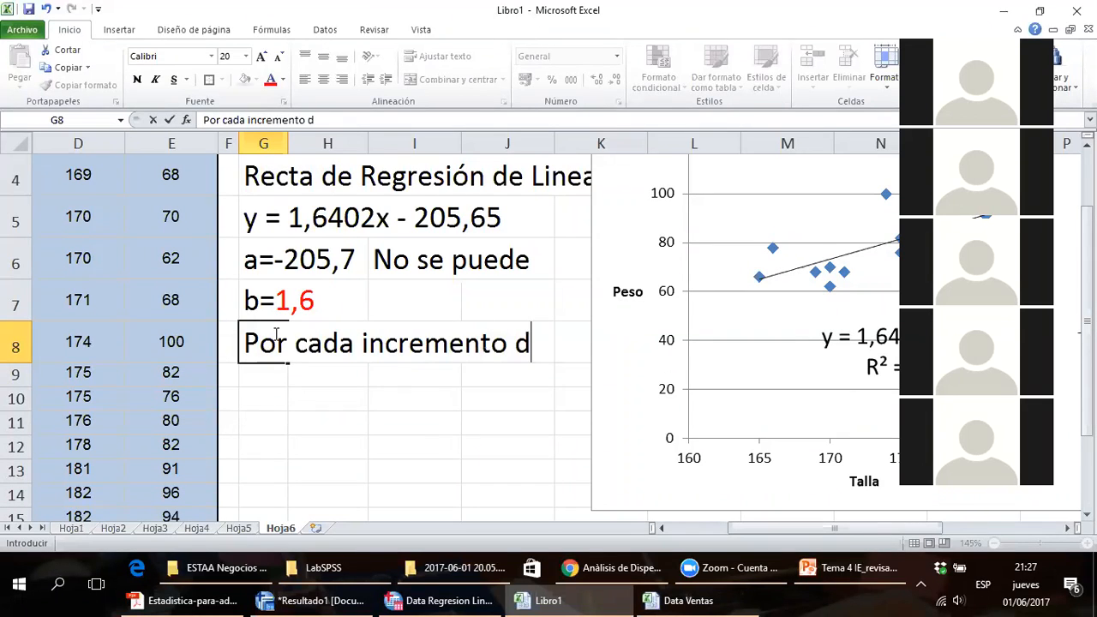
type("e X e")
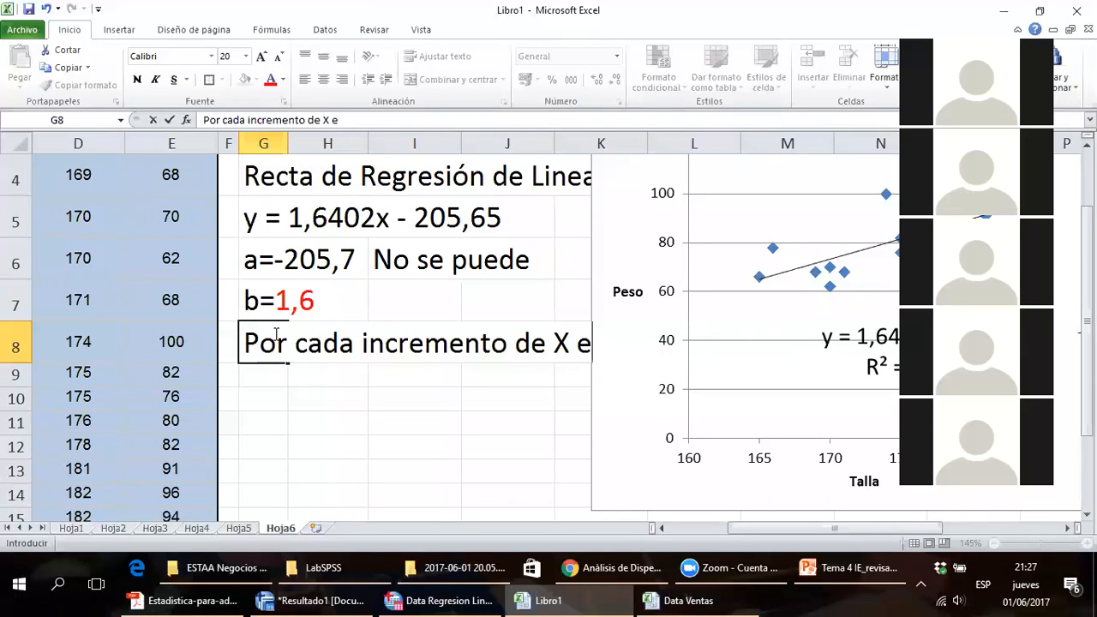
type("n 1cm,")
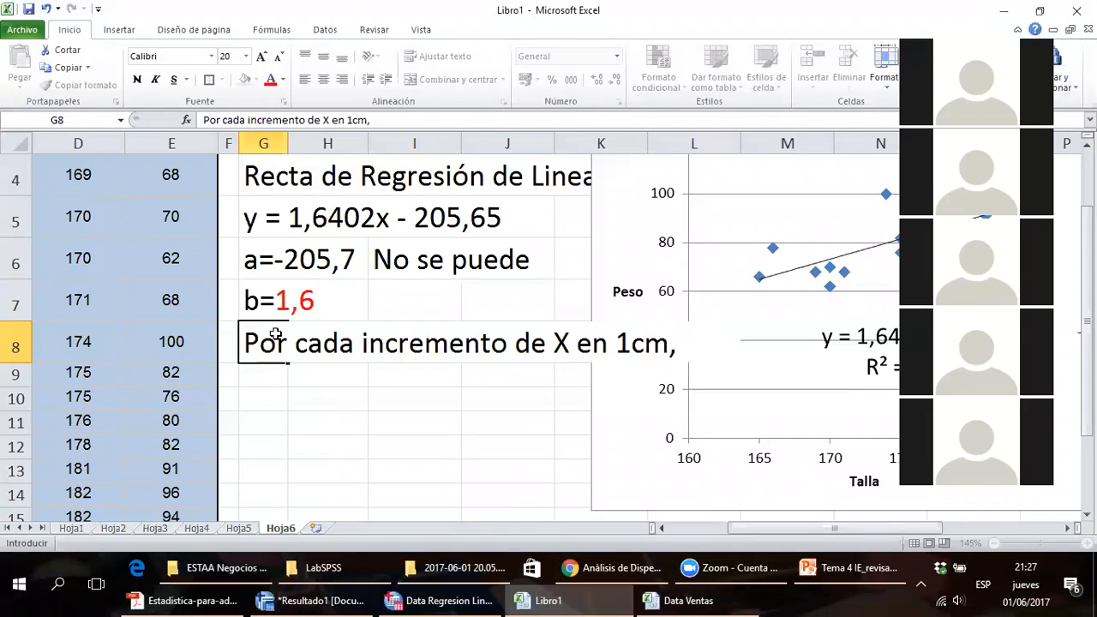
key("Return")
- Copy the formatting of G8 to the empty cells below it, G9:I11, with Format Painter
type("La varia")
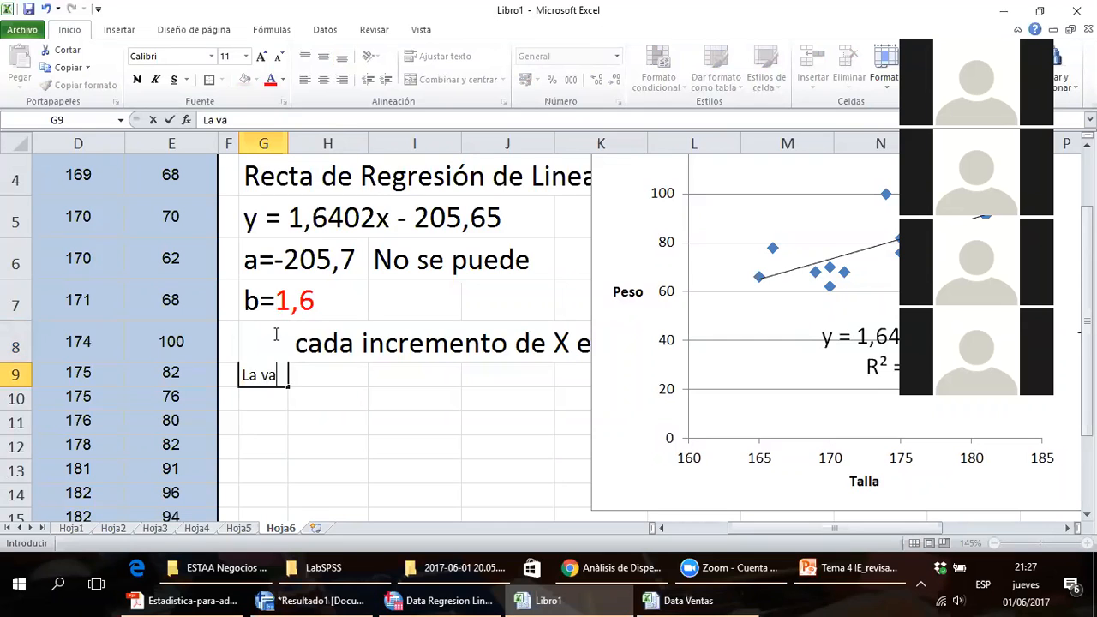
key("Escape")
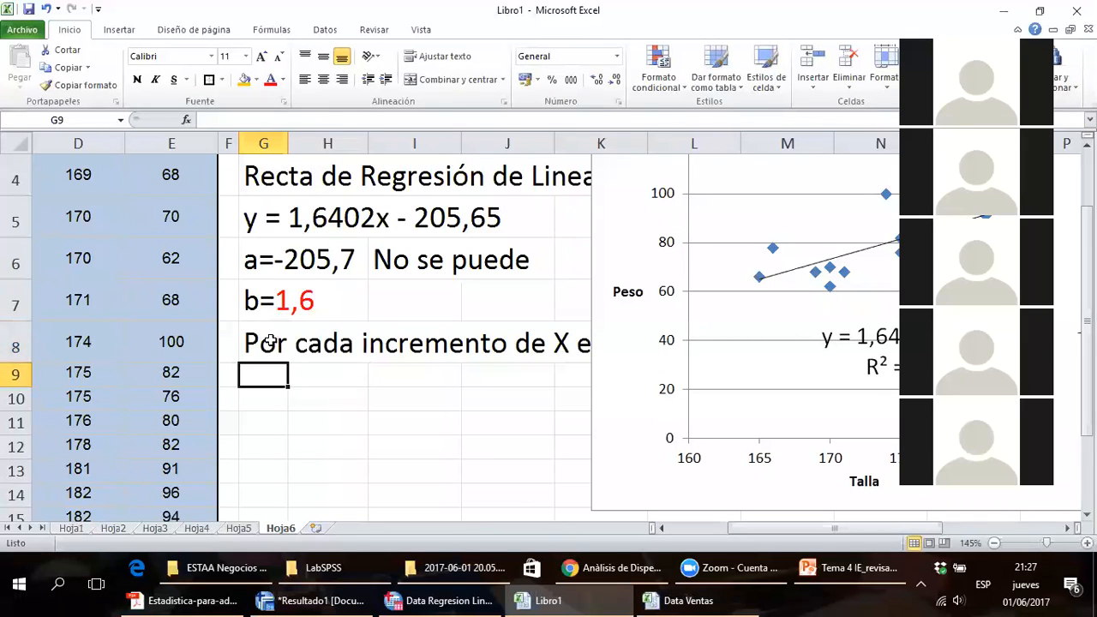
right_click(276, 342)
left_click(453, 384)
left_click_drag(282, 383, 461, 421)
- Complete the interpretation of b with "La variable y(peso) se" in G9 and "incrementa en 1,6 kg." in G10
left_click(263, 394)
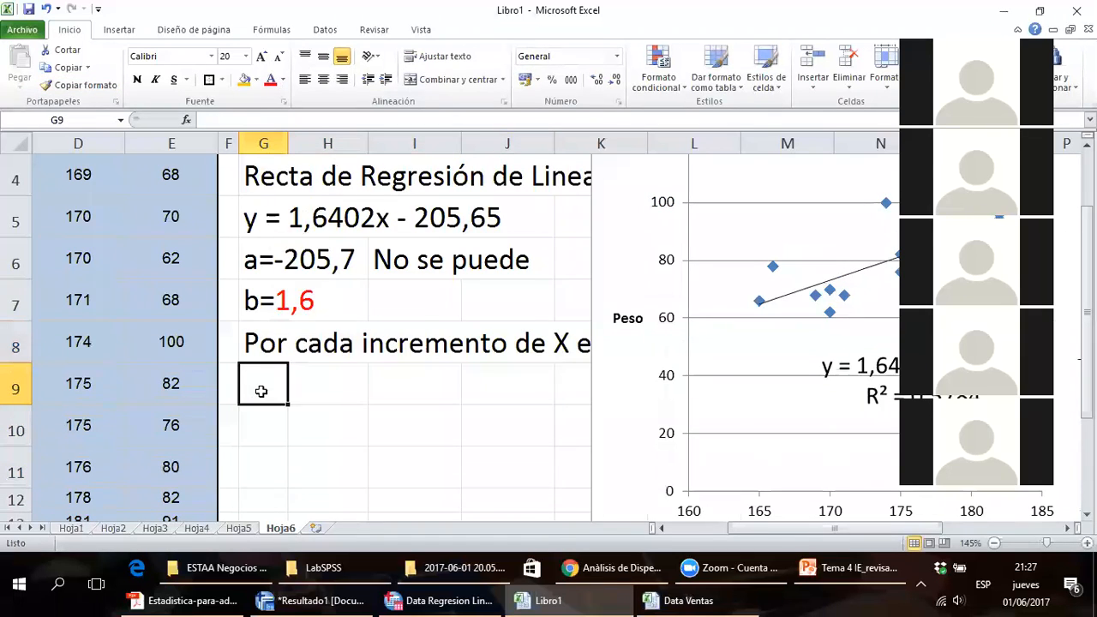
type("La variabl")
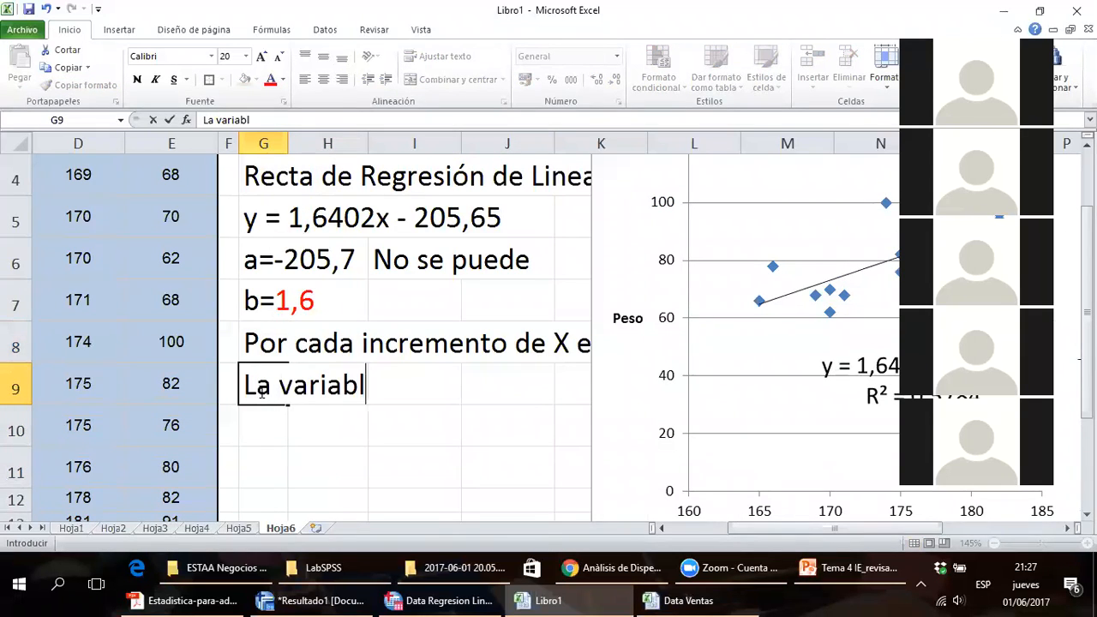
type("e y(p")
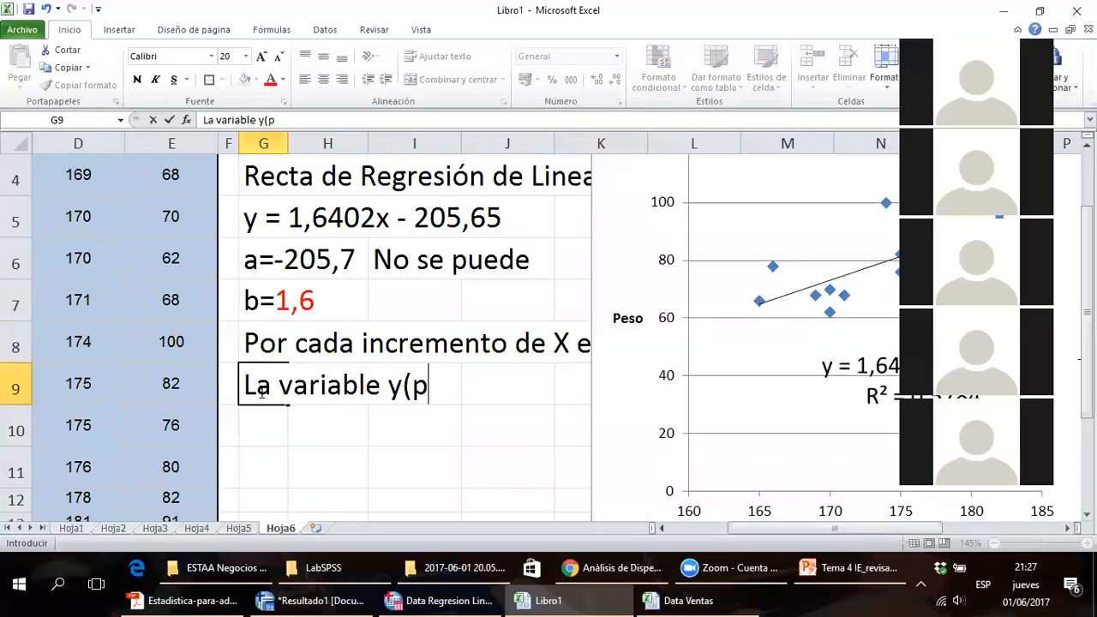
type("eso) se")
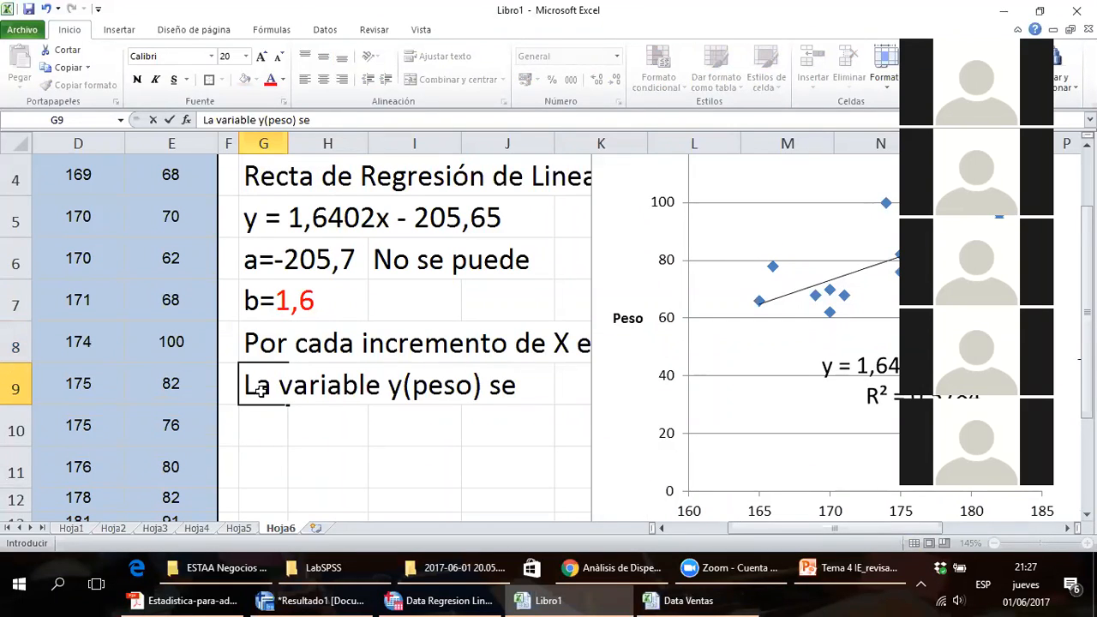
key("Return")
type("incem")
key("BackSpace")
key("BackSpace")
type("r")
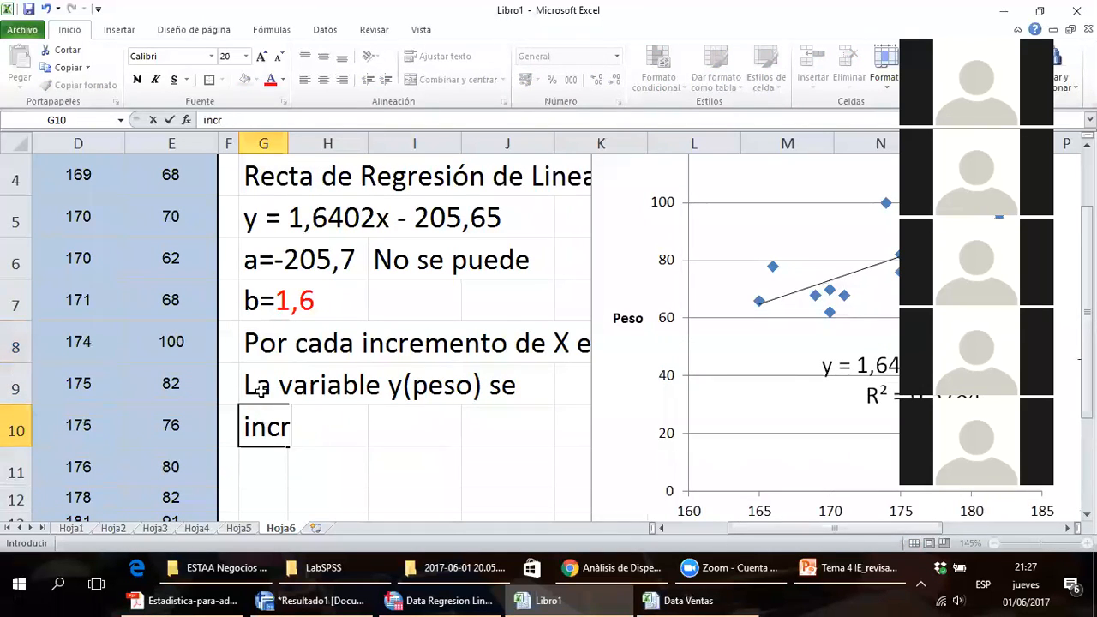
type("ementa en 1")
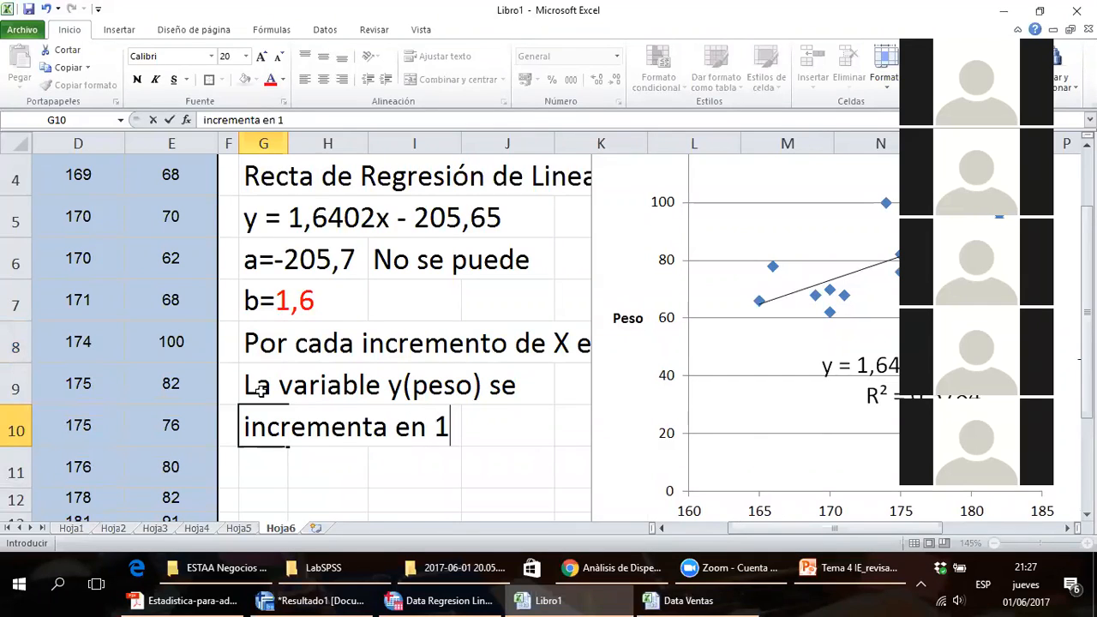
type(",6 kg.")
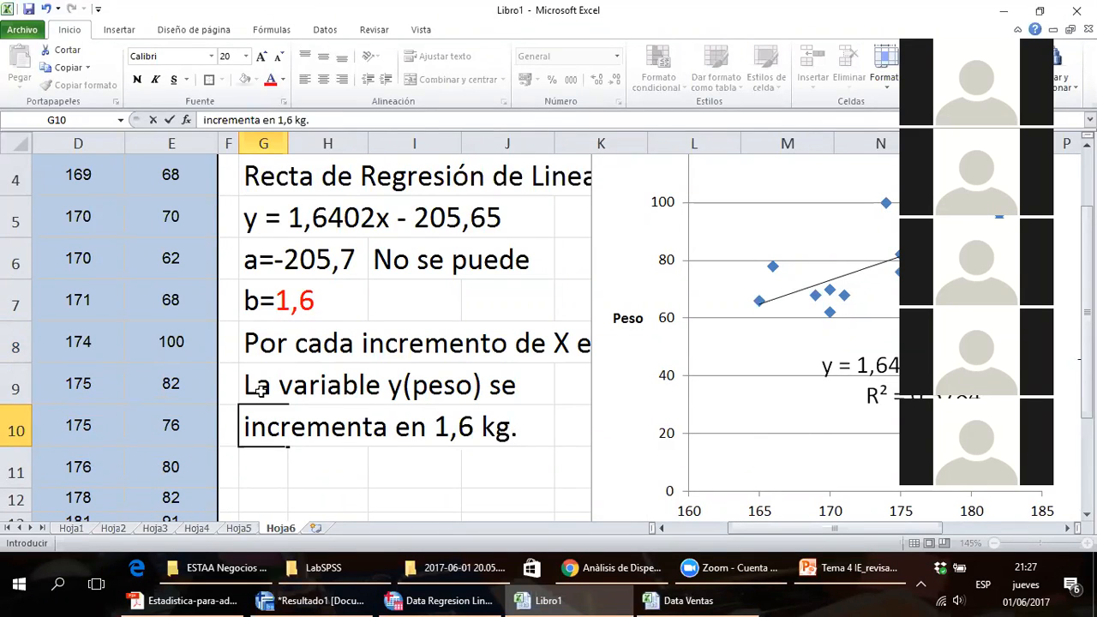
key("Return")
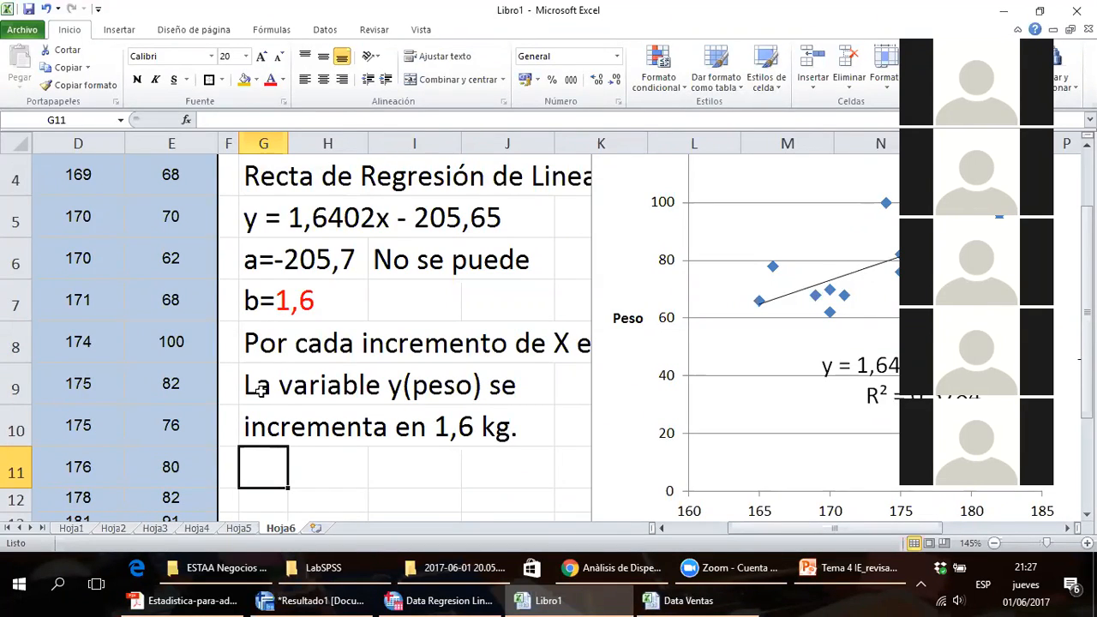
- Colour the whole coefficient note "a=-205,7" in G6 dark red
double_click(324, 259)
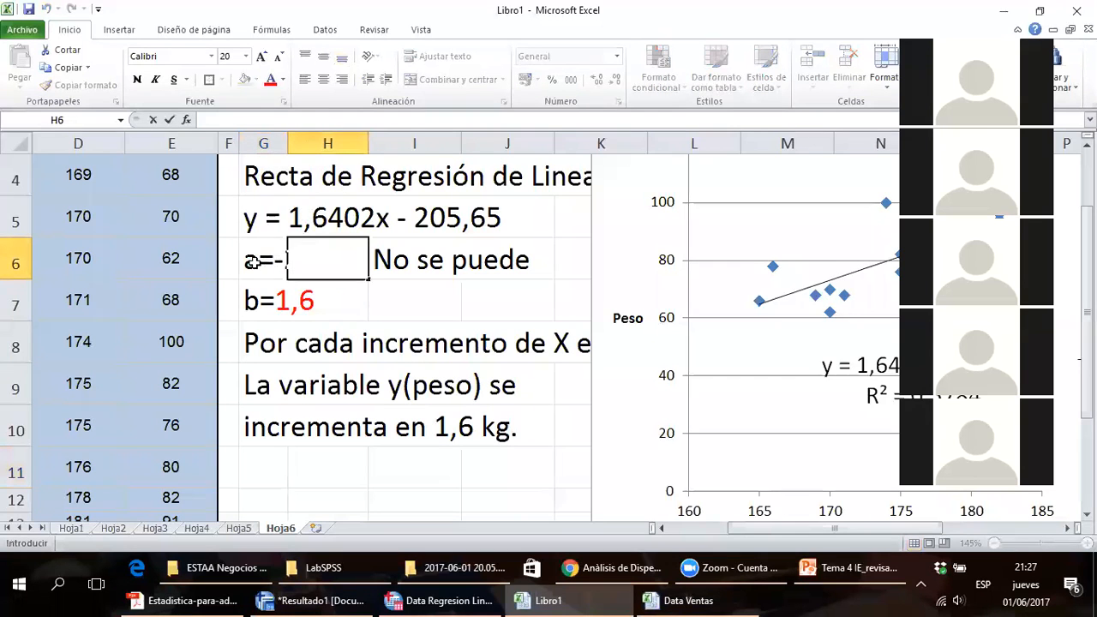
double_click(251, 263)
left_click_drag(245, 260, 357, 261)
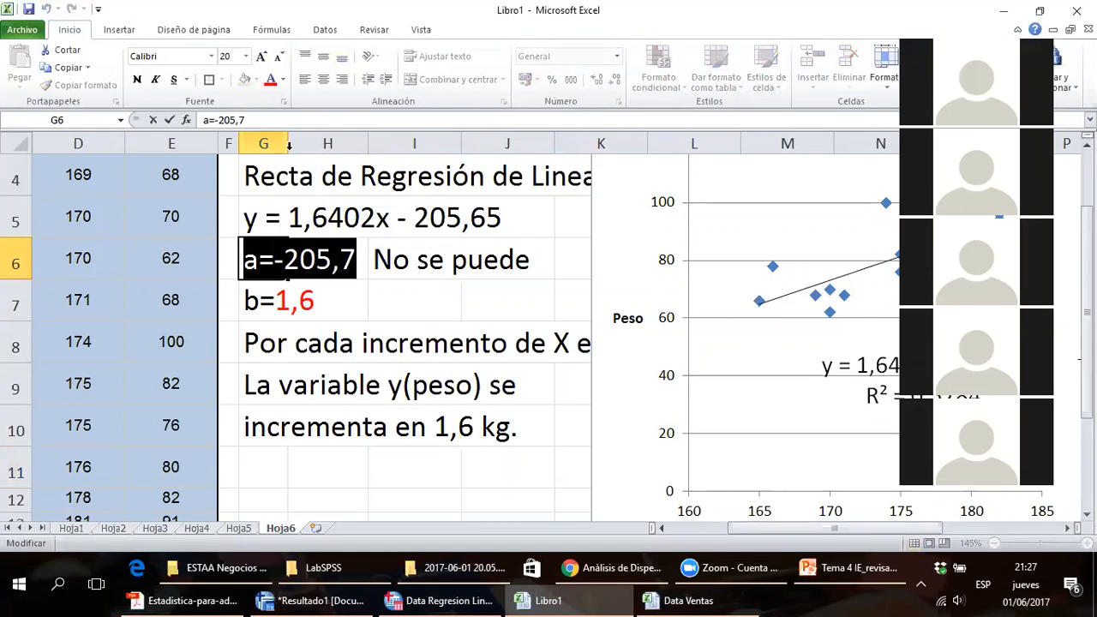
left_click(283, 80)
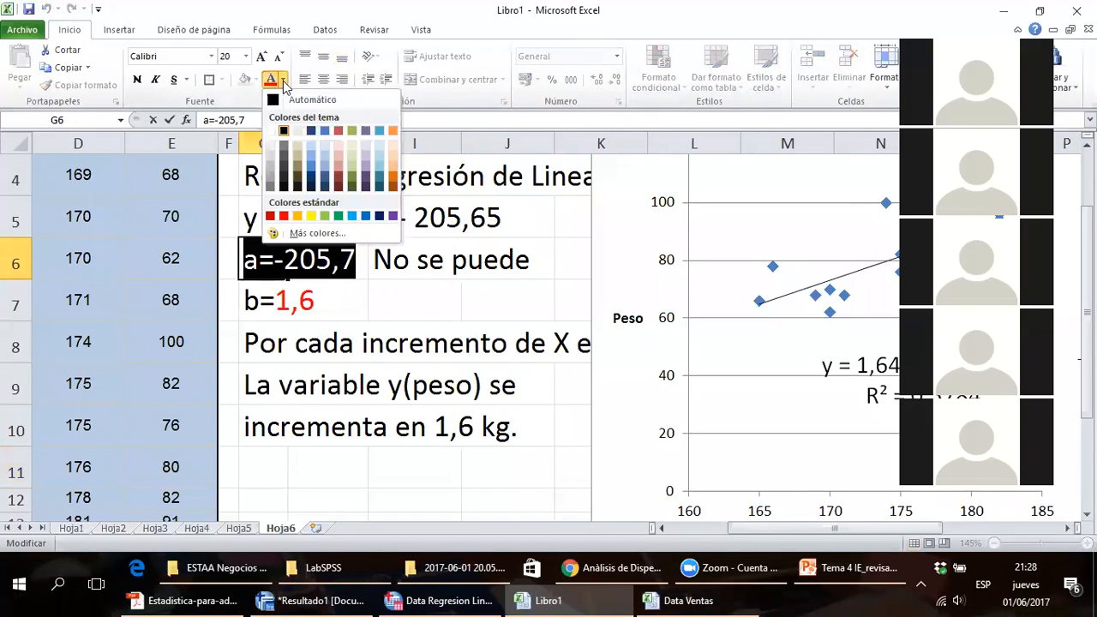
left_click(270, 217)
left_click(341, 298)
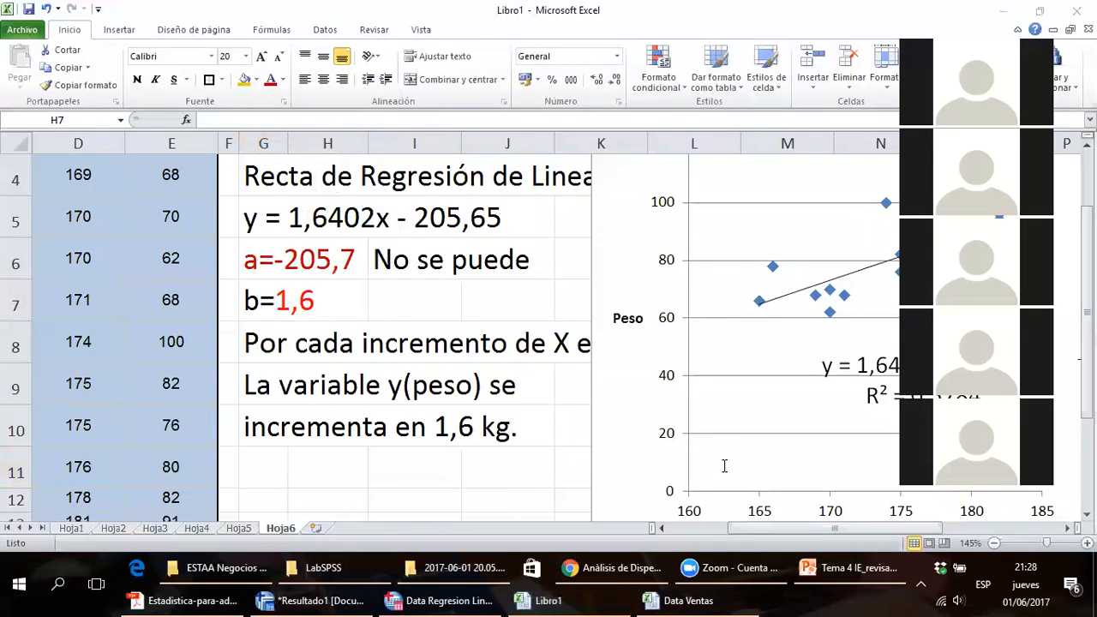
left_click(276, 463)
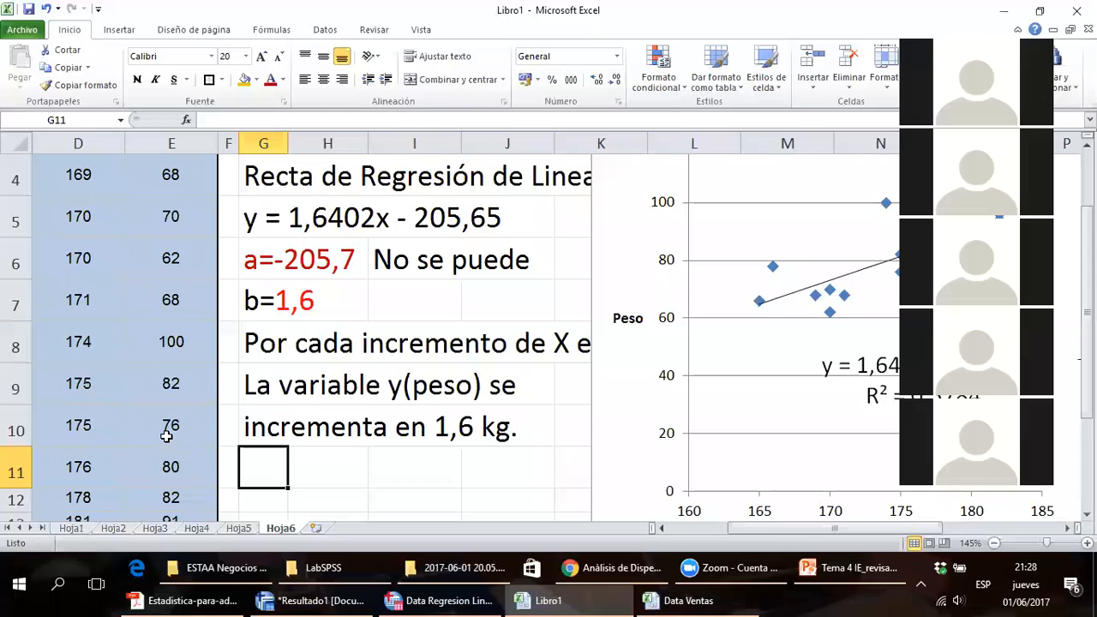
left_click(301, 300)
scroll(302, 300, "up", 1)
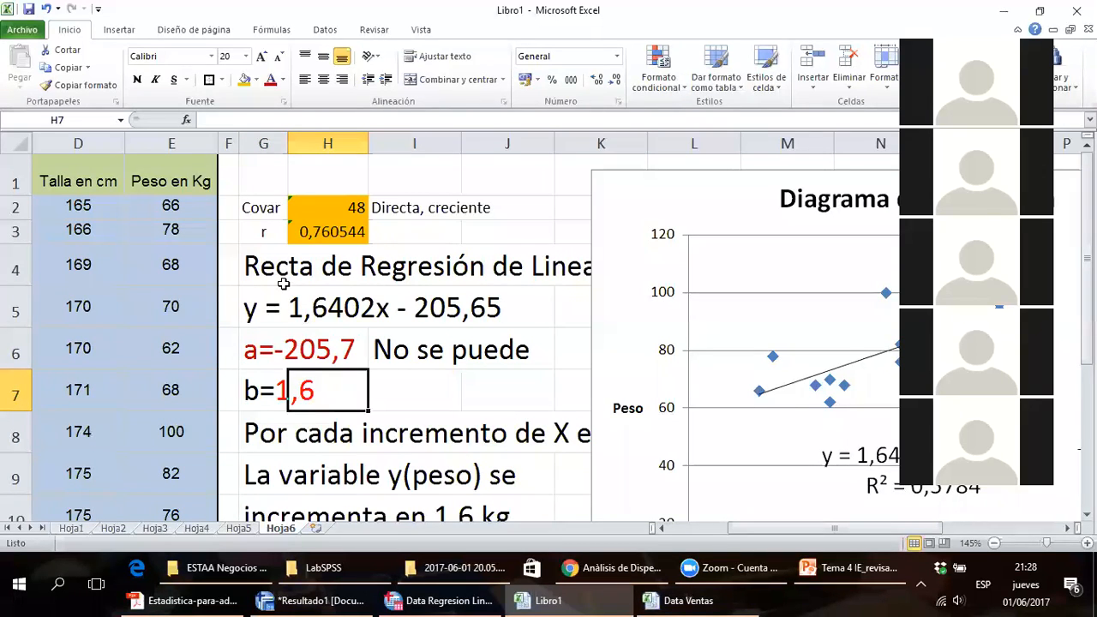
left_click(722, 454)
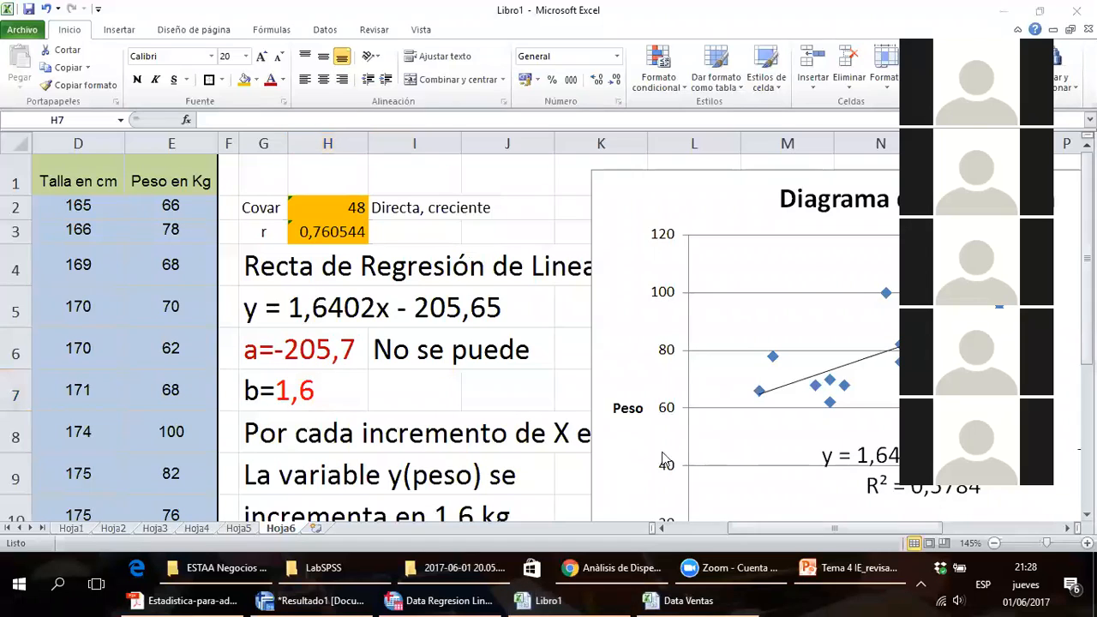
- Replace the note beside coefficient a in I6 with "Carece de sentido"
left_click(410, 354)
double_click(410, 354)
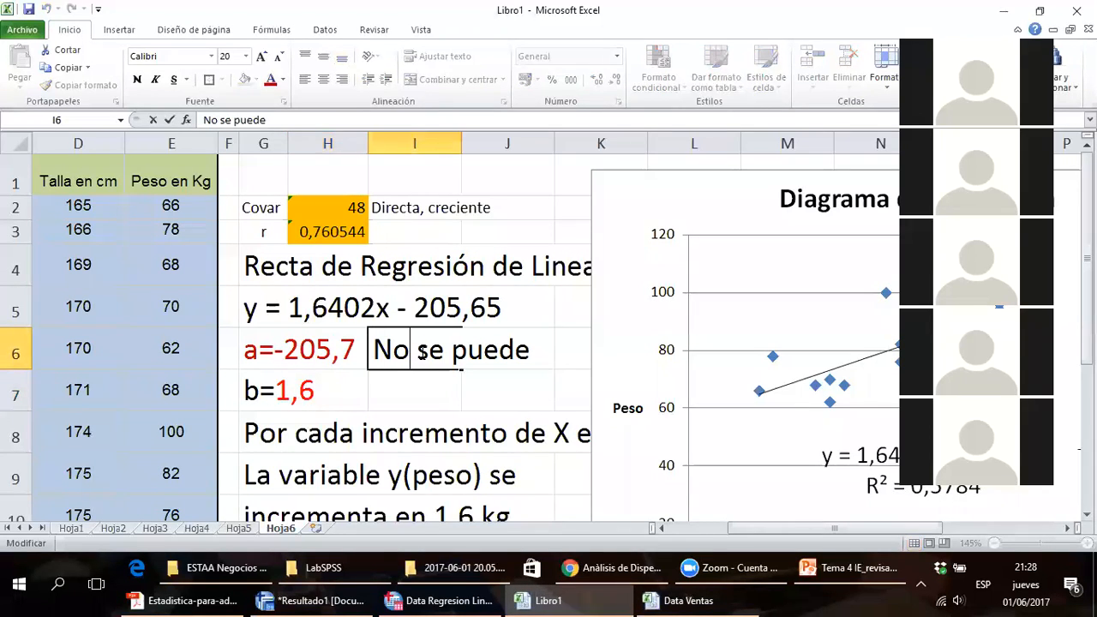
left_click_drag(375, 351, 542, 354)
type("Carec")
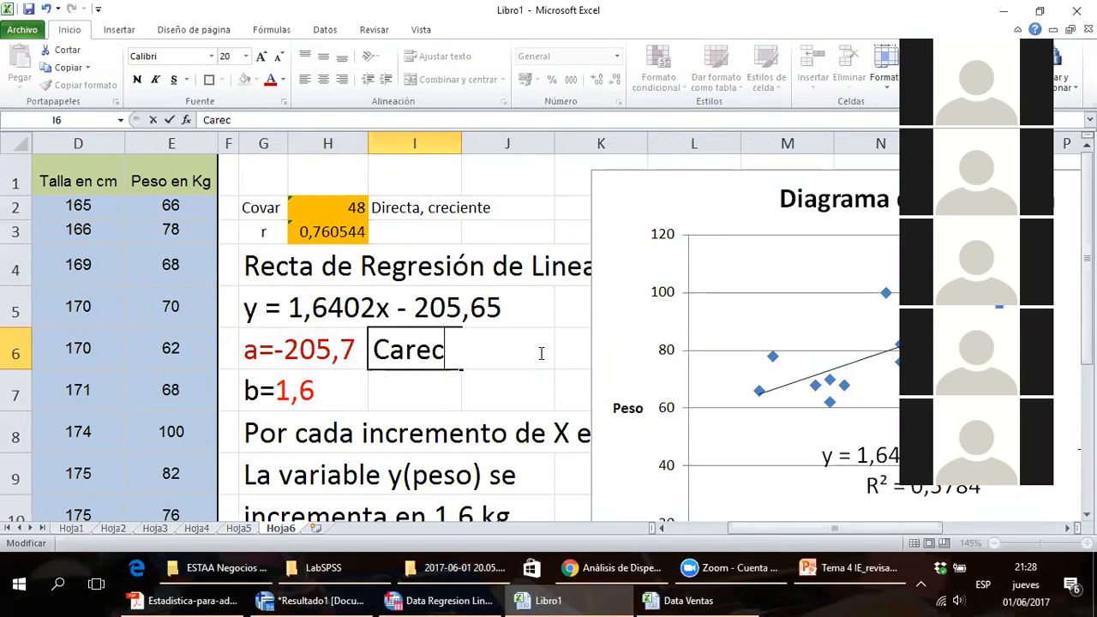
type("e de sentido")
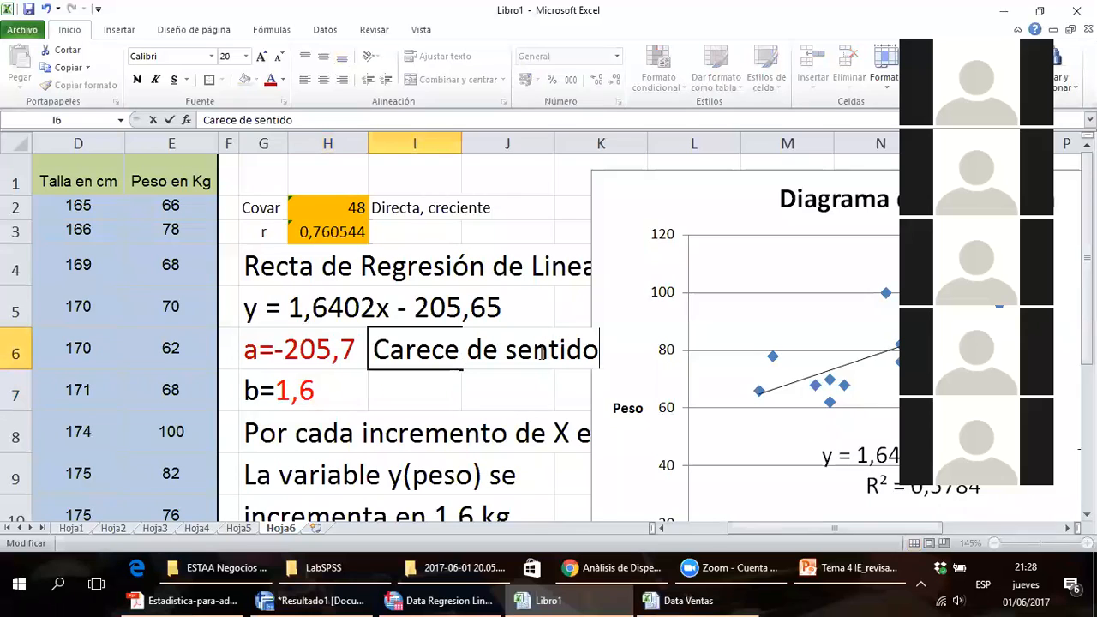
key("Return")
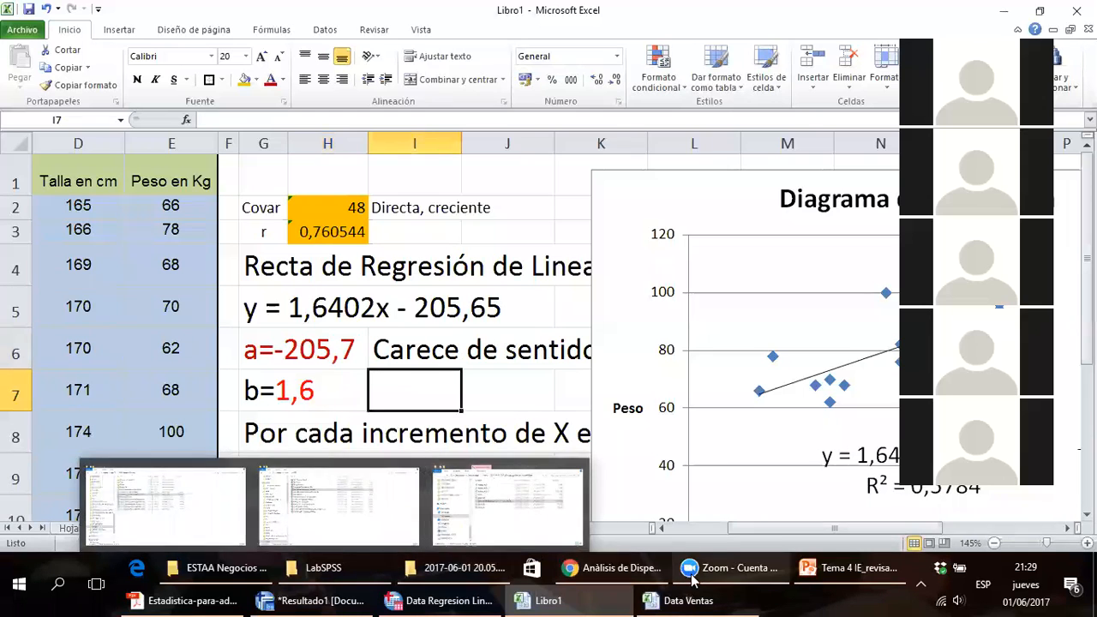
- Switch to the statistics textbook PDF "Estadistica-para-administracion-y-economia" in Adobe Acrobat Reader
mouse_move(731, 580)
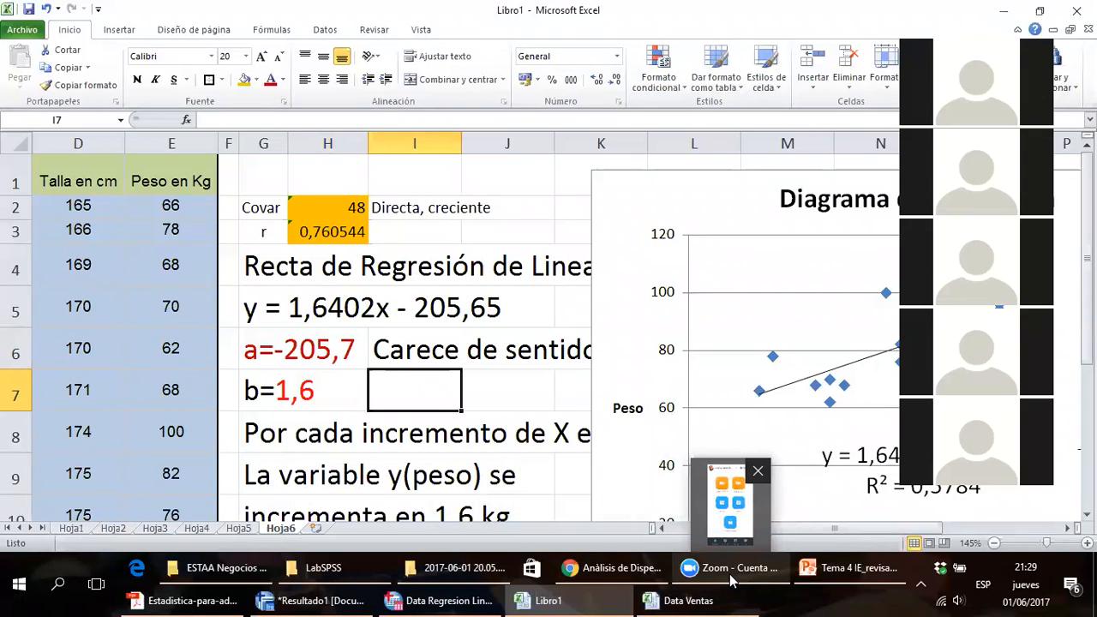
left_click(185, 601)
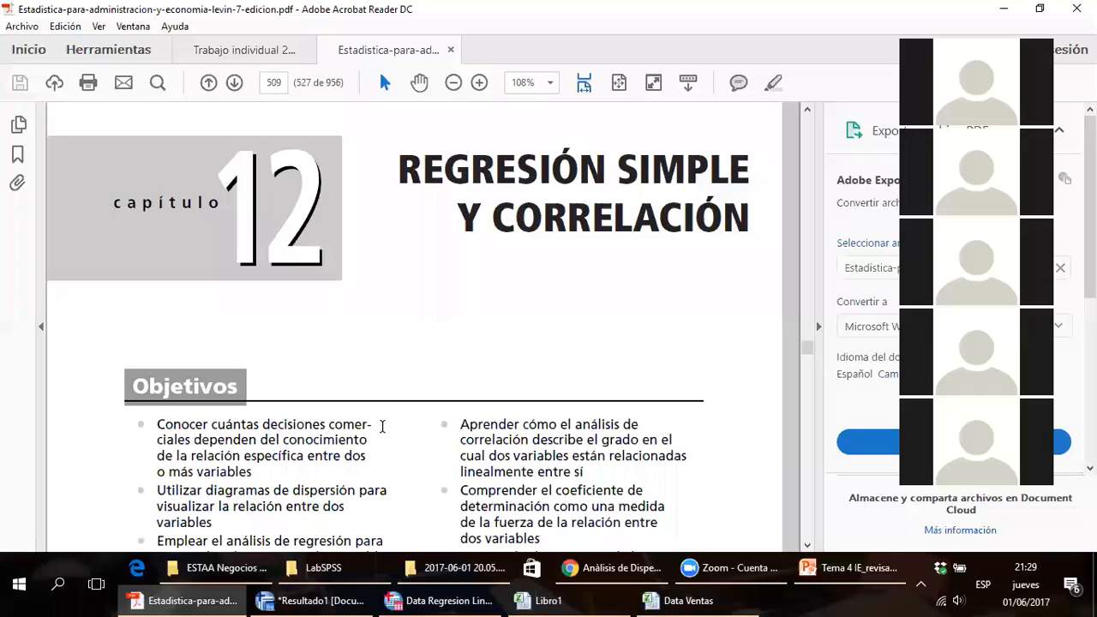
- Switch to the "Trabajo individual 2" PDF and mark the row of Y prices in the Caso A table
left_click(296, 54)
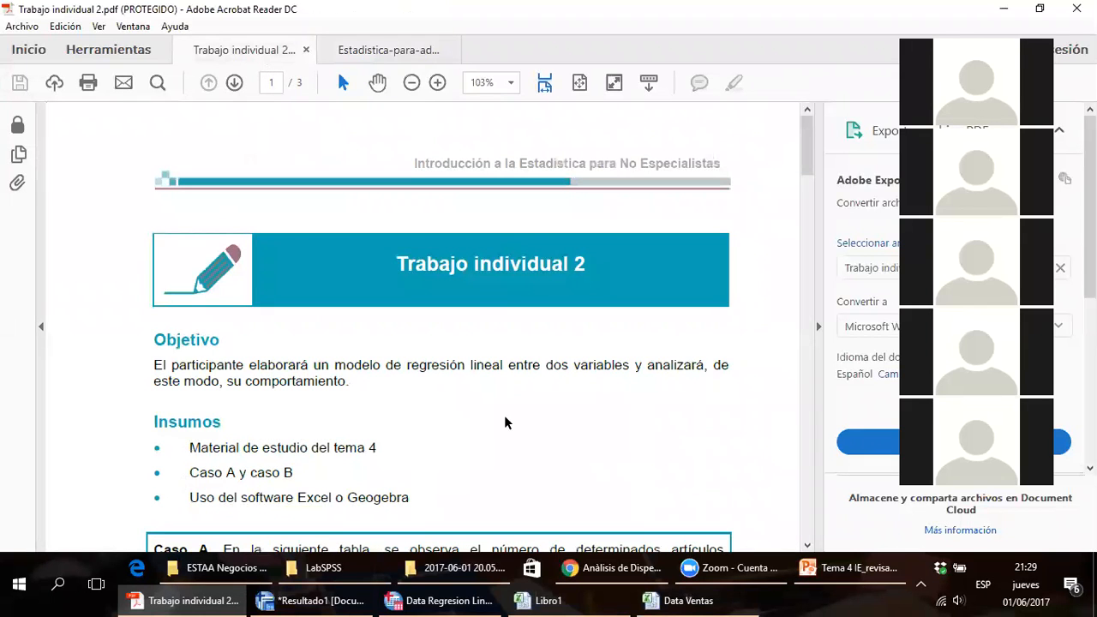
scroll(505, 422, "down", 2)
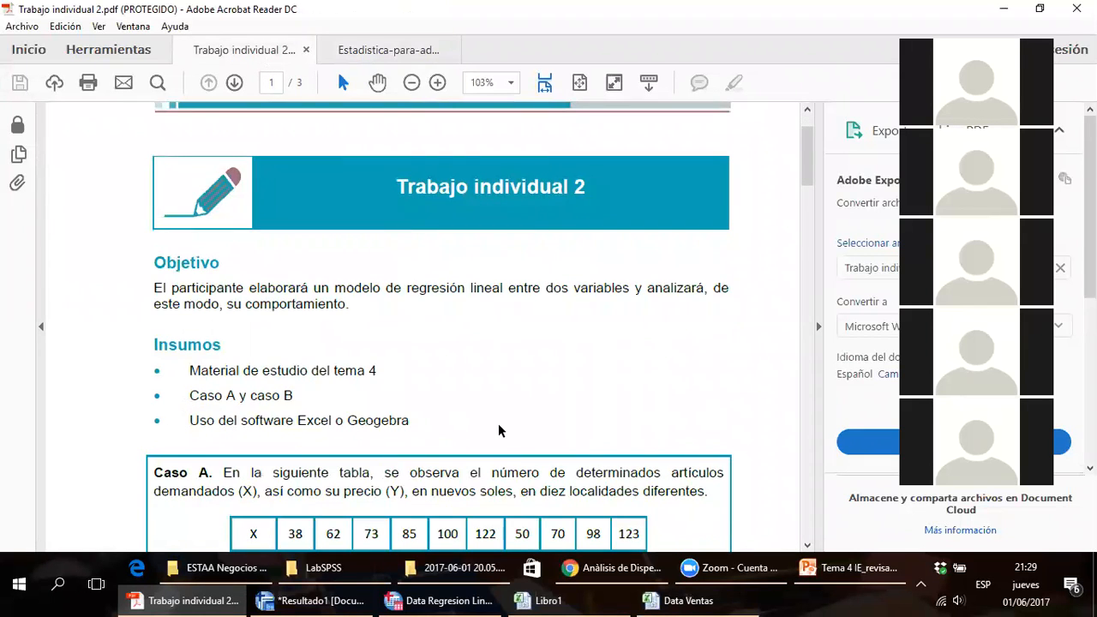
scroll(502, 431, "down", 4)
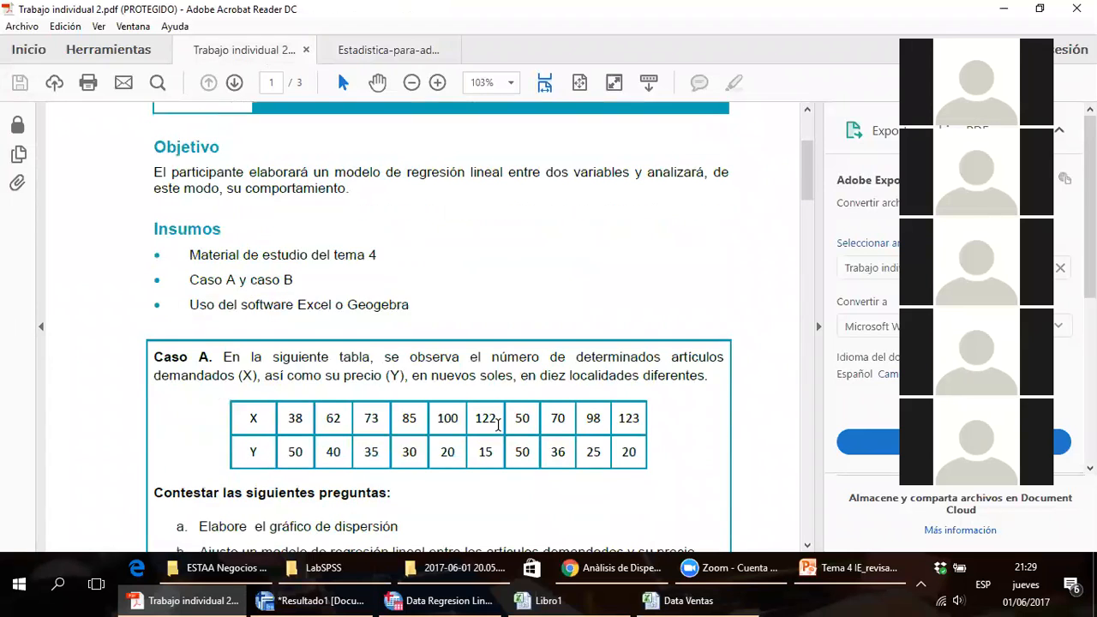
scroll(497, 425, "down", 1)
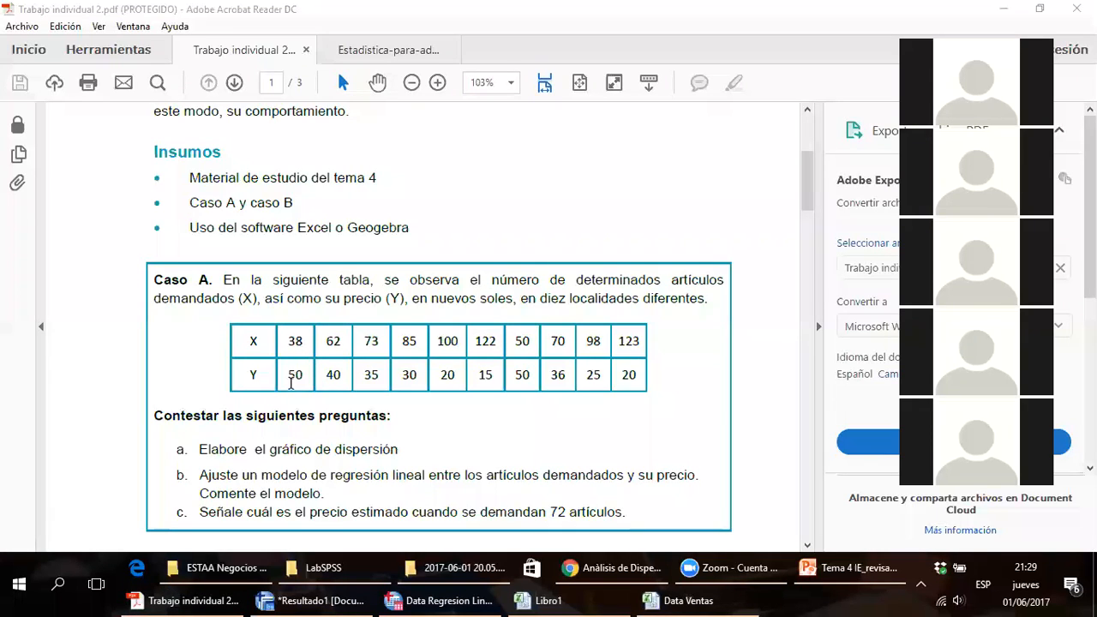
left_click_drag(290, 375, 655, 380)
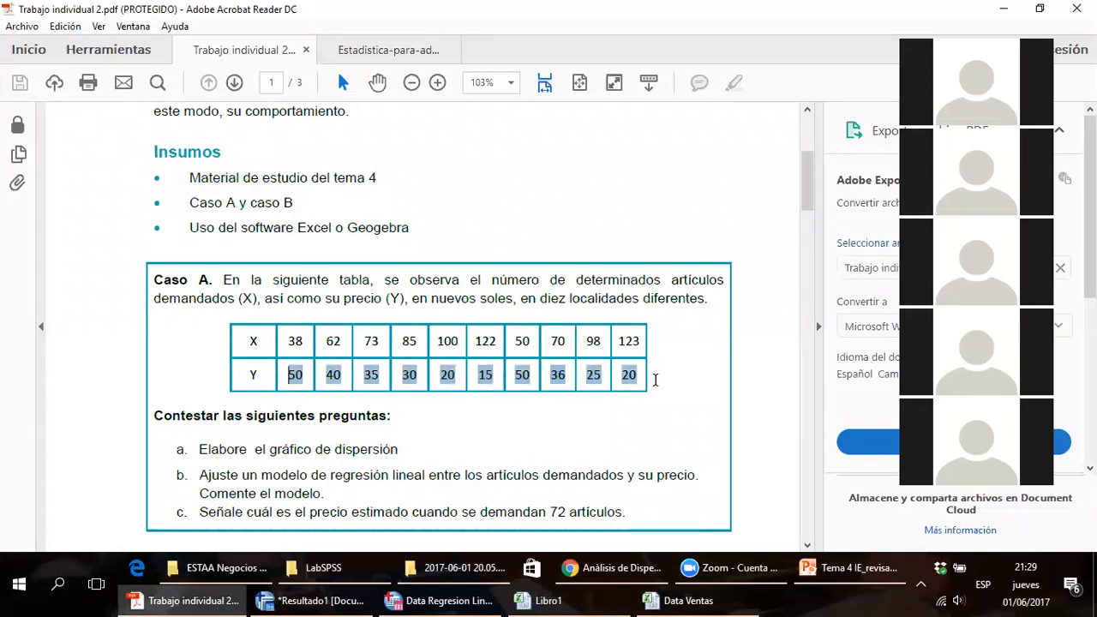
left_click(470, 420)
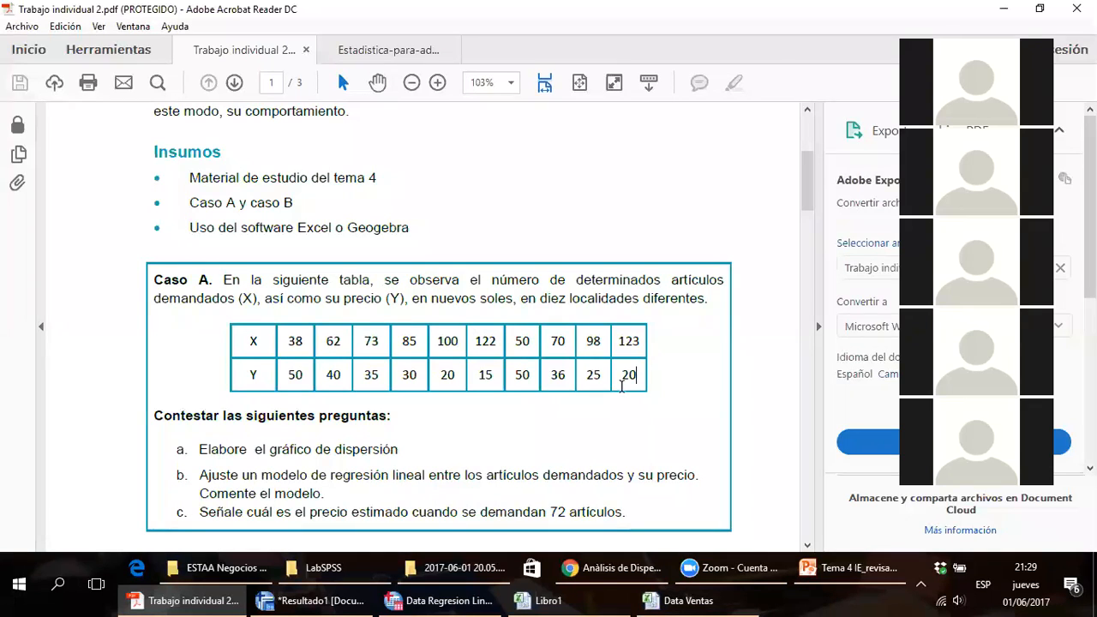
- Review Caso A's questions, marking "gráfico de dispersión", "de regresión" and "precio estimado" in the text
scroll(622, 388, "down", 1)
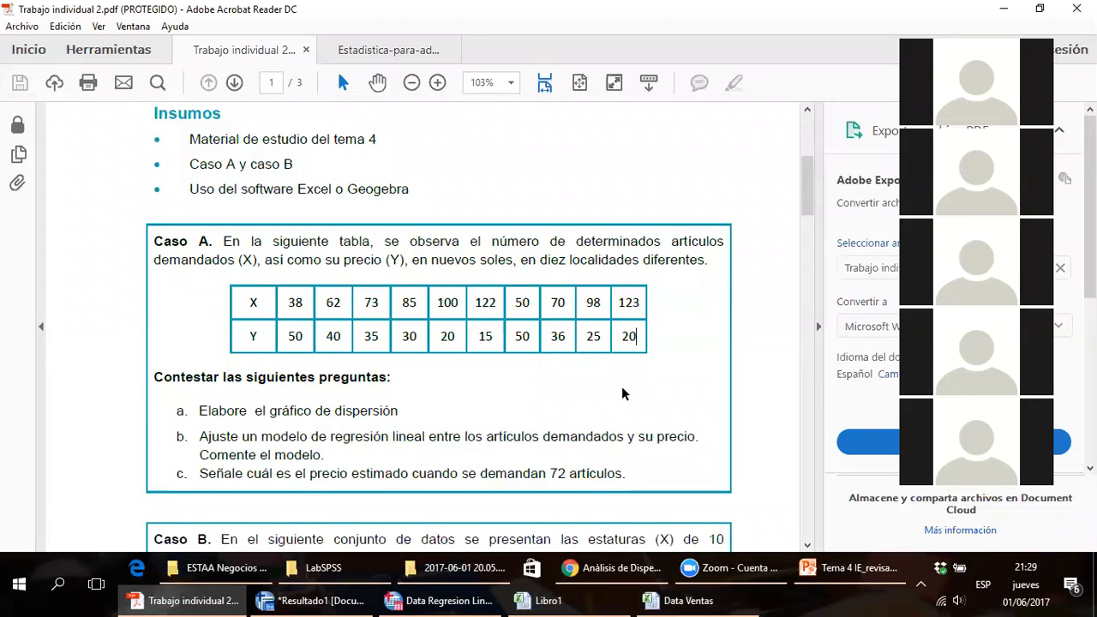
scroll(622, 393, "down", 1)
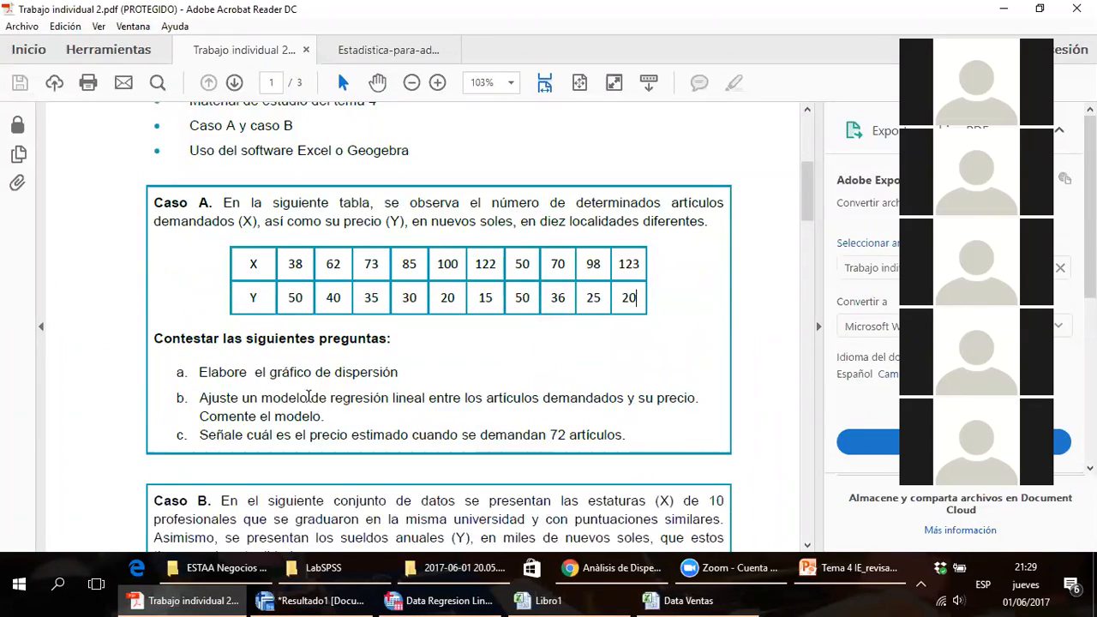
left_click_drag(266, 372, 363, 373)
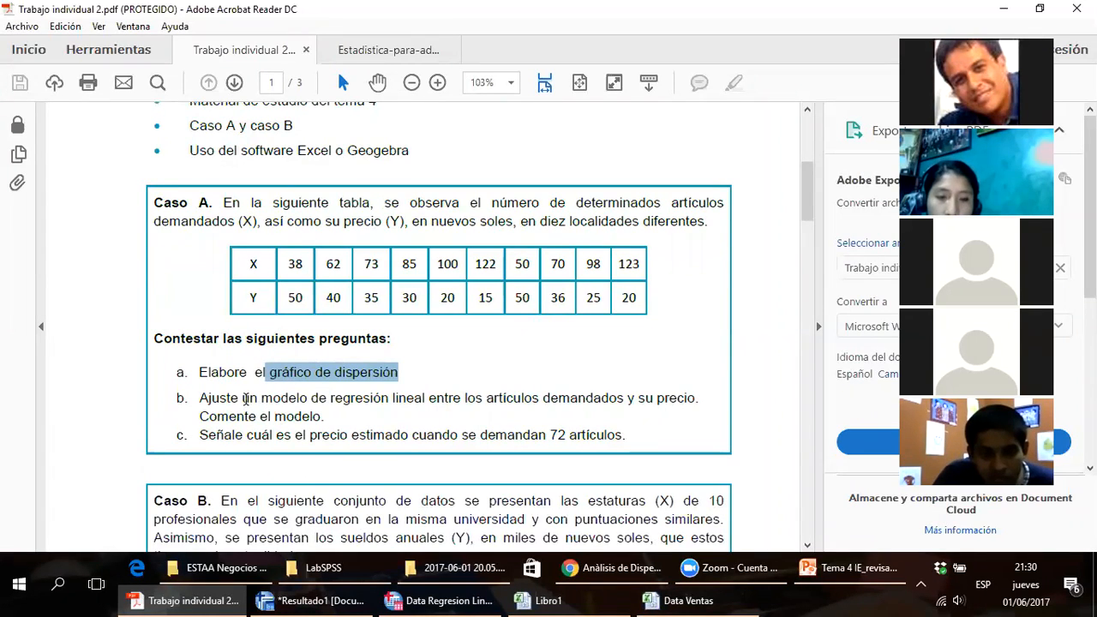
left_click_drag(310, 398, 390, 398)
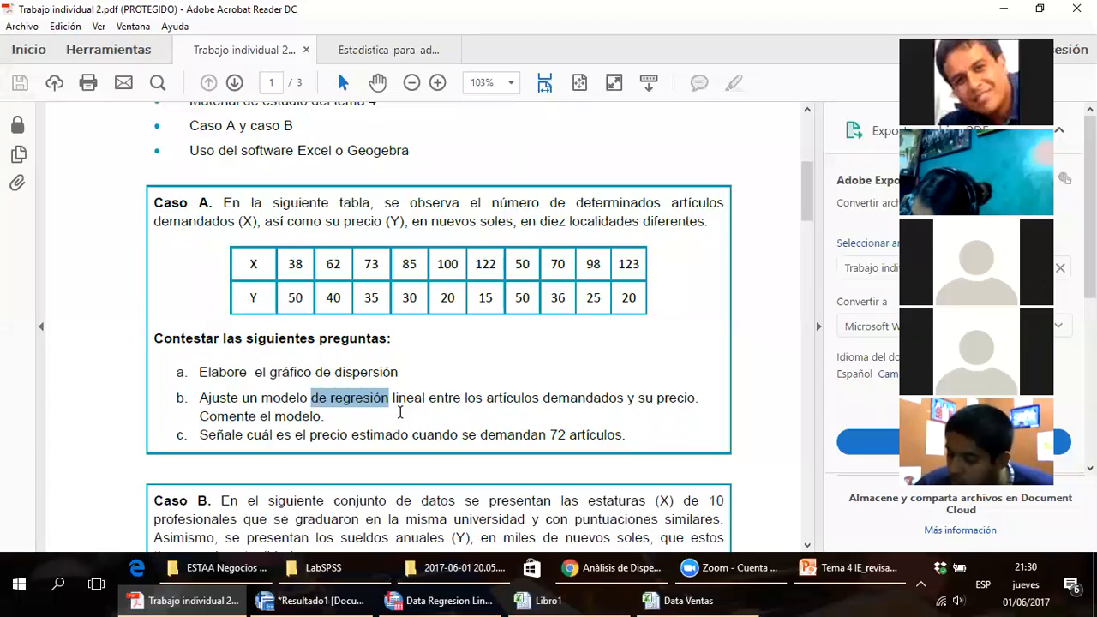
left_click_drag(310, 436, 408, 435)
left_click_drag(481, 435, 626, 436)
left_click_drag(411, 435, 309, 435)
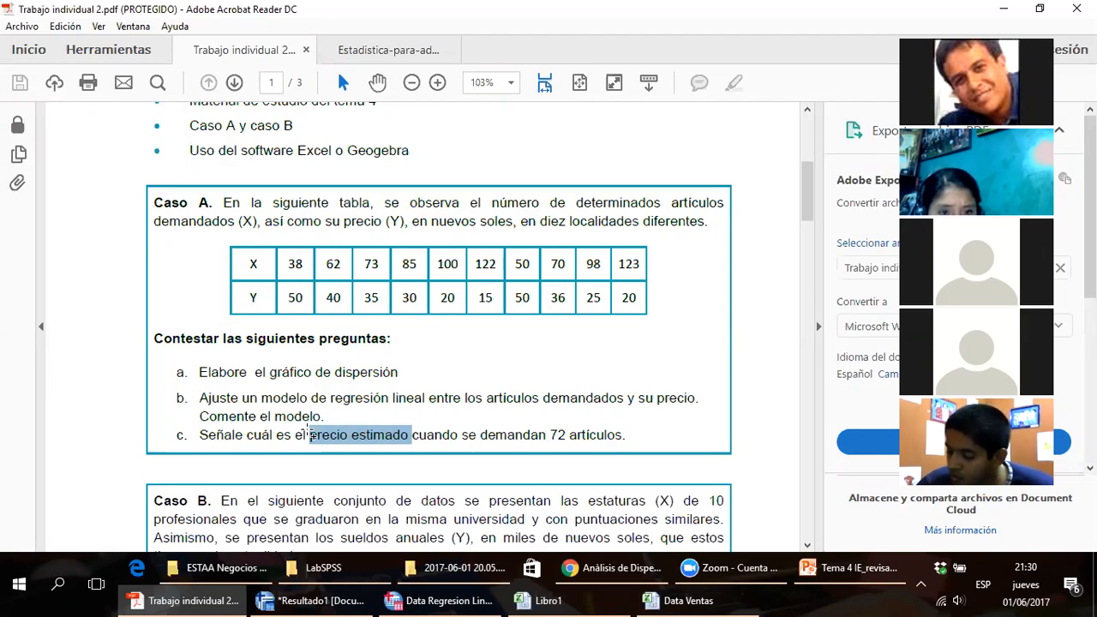
- Review the Caso B data table, marking the row of X heights and the row of Y salaries
scroll(323, 411, "down", 4)
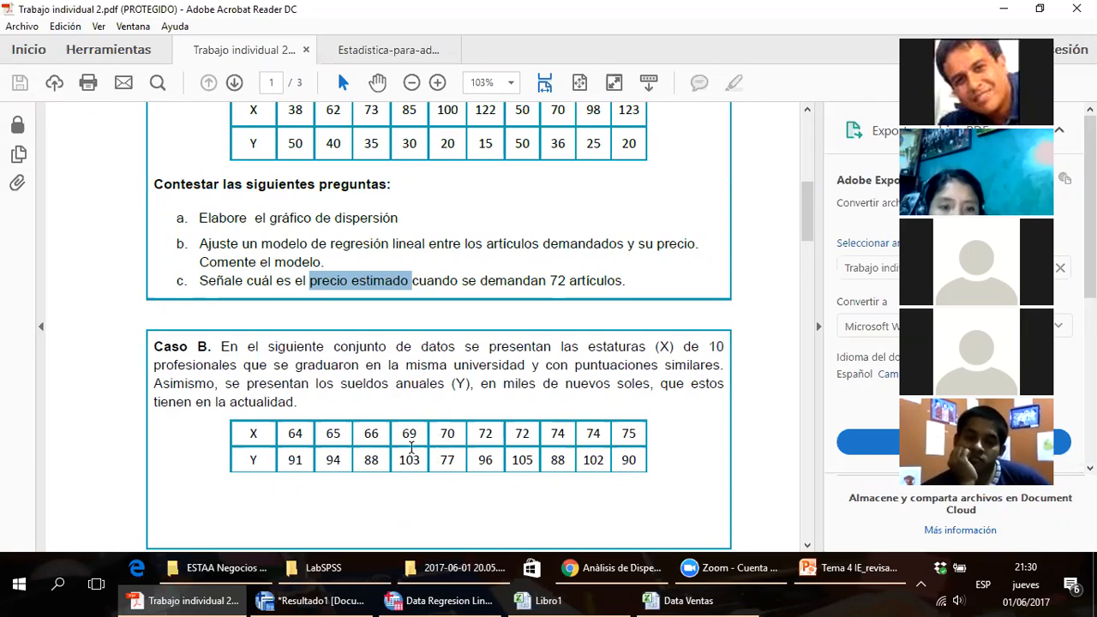
left_click_drag(288, 434, 624, 435)
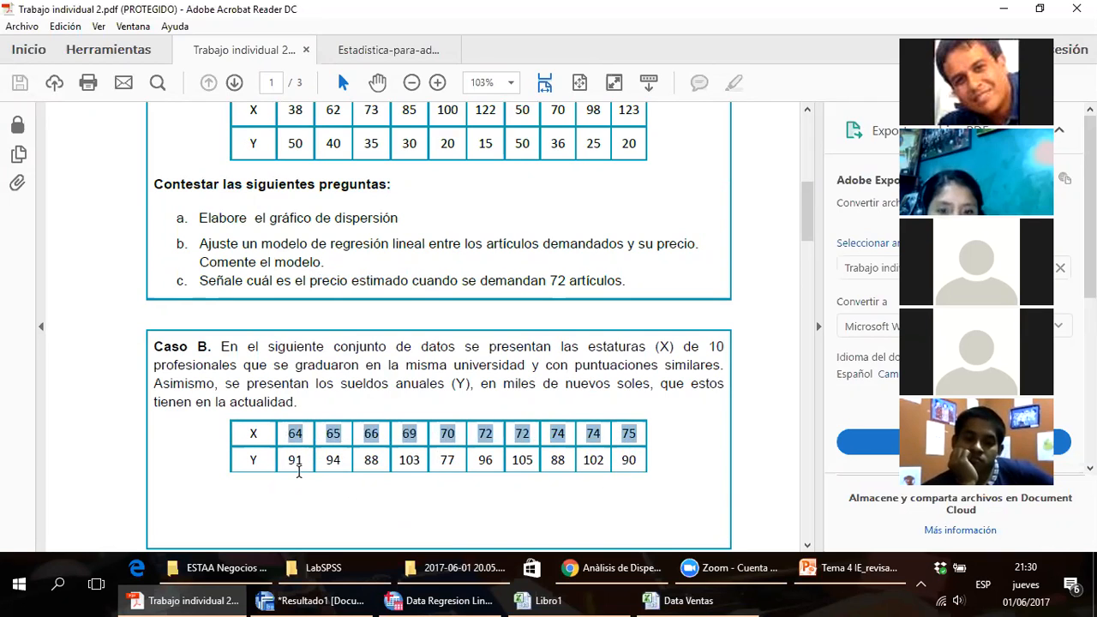
left_click(294, 466)
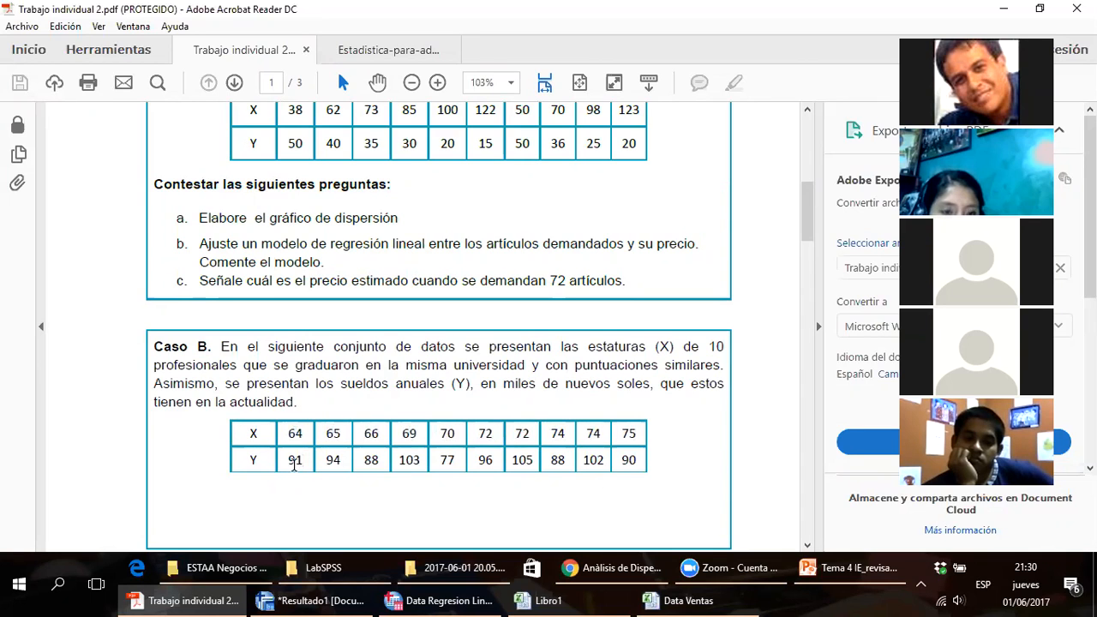
left_click_drag(294, 463, 634, 464)
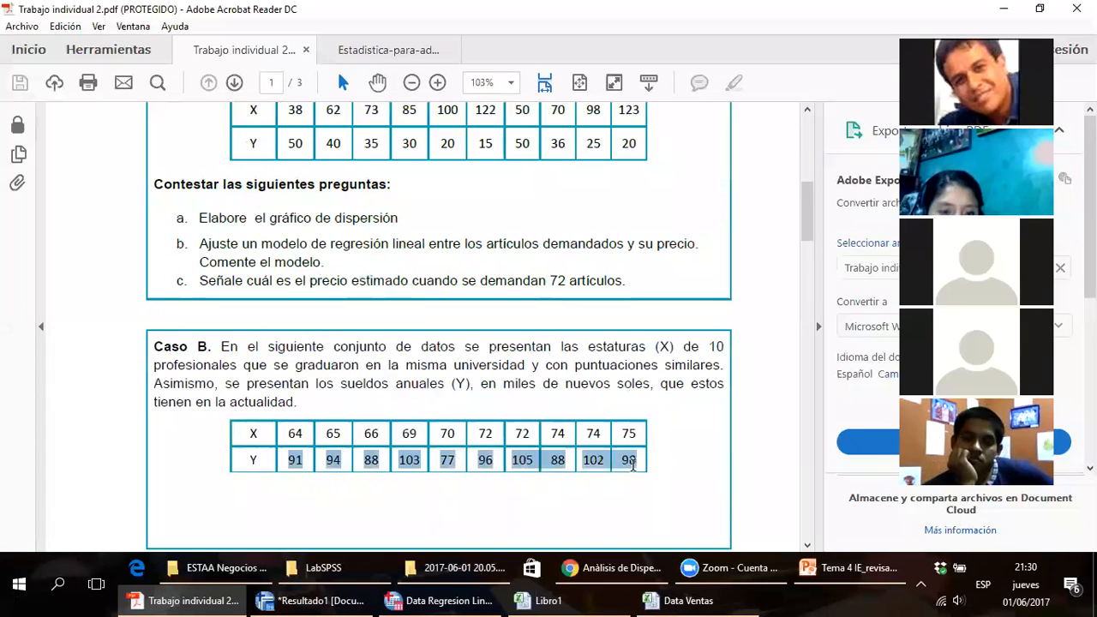
left_click(582, 505)
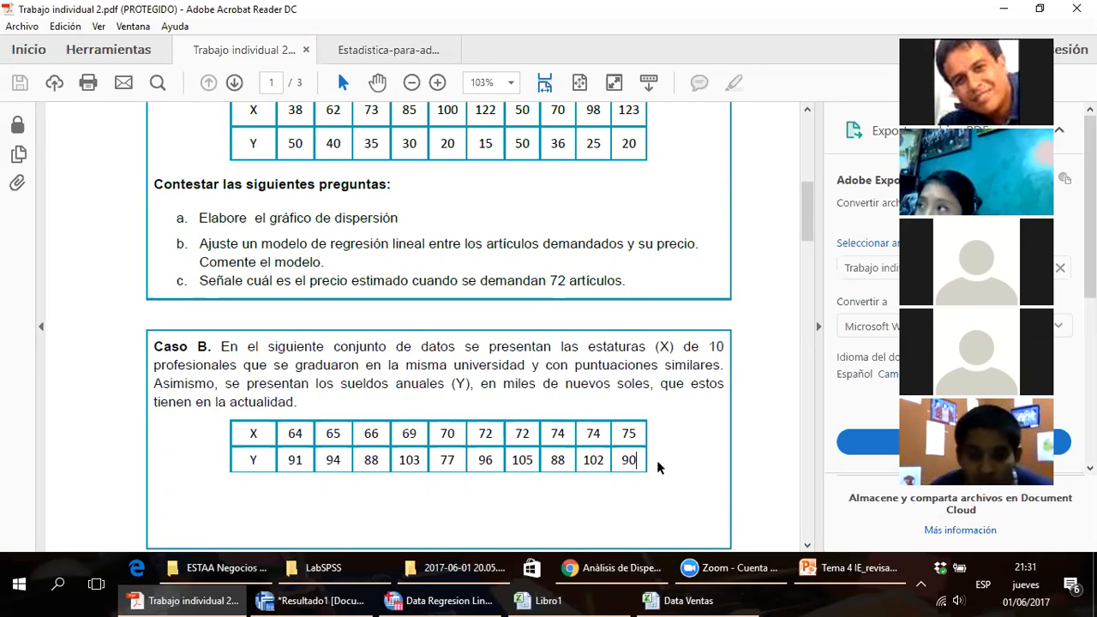
scroll(677, 463, "up", 1)
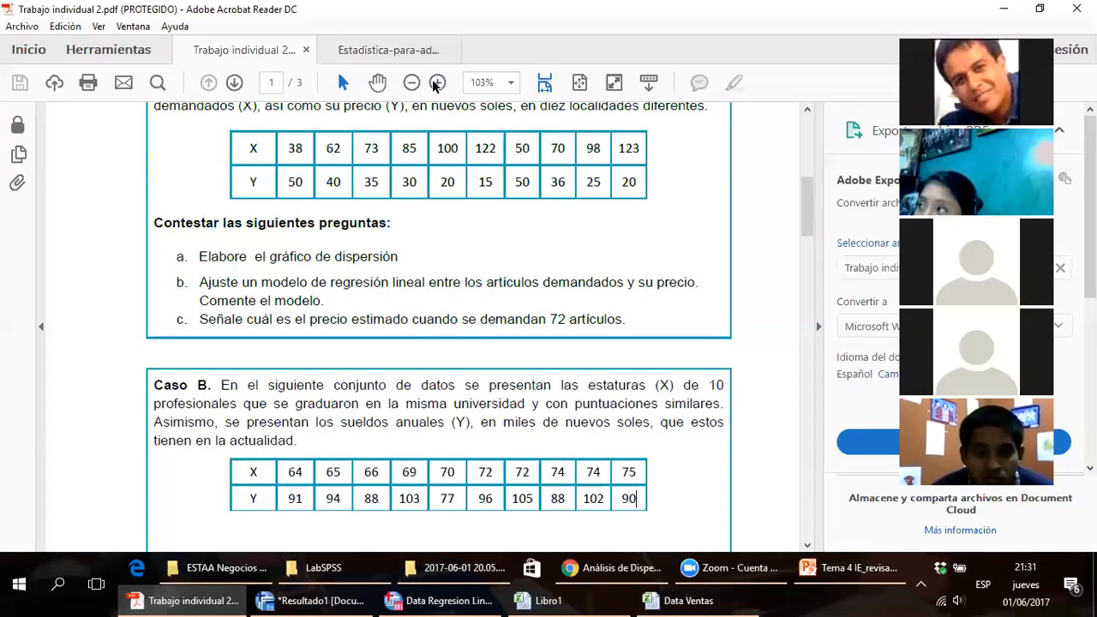
- Return to the statistics textbook and mark sections 12.1 to 12.3 in the contents list of chapter 12
left_click(411, 54)
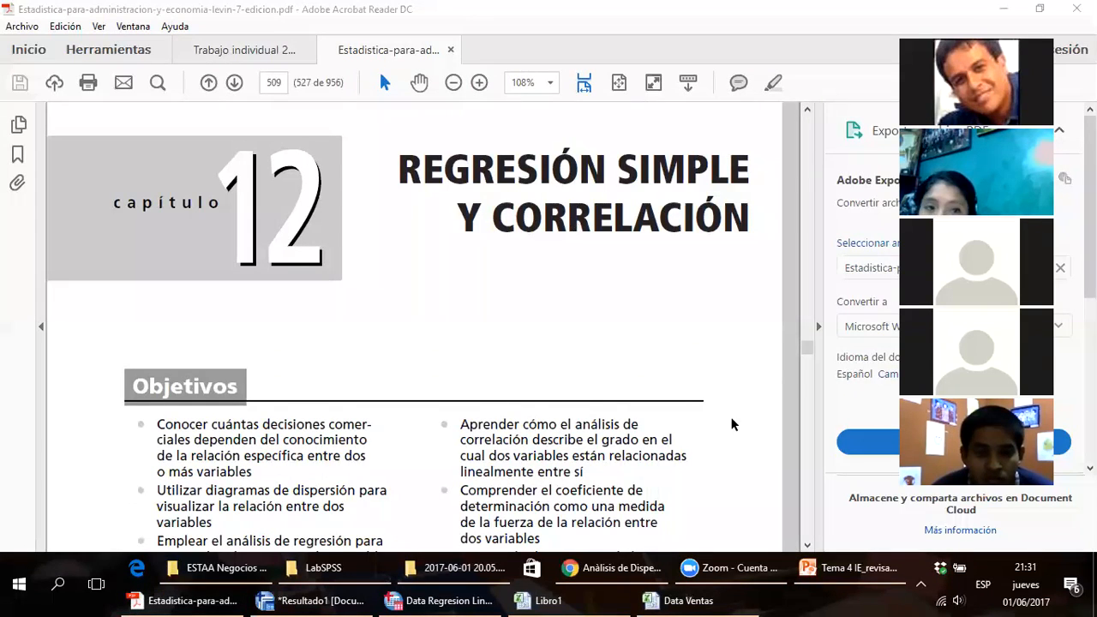
scroll(730, 422, "down", 3)
scroll(732, 424, "down", 2)
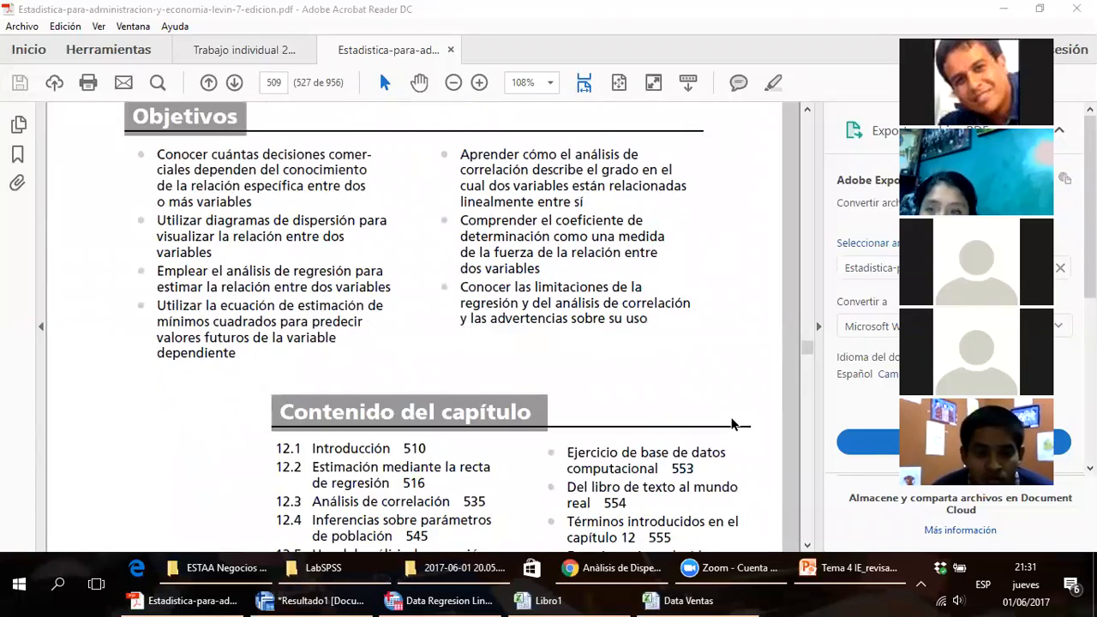
scroll(731, 424, "down", 1)
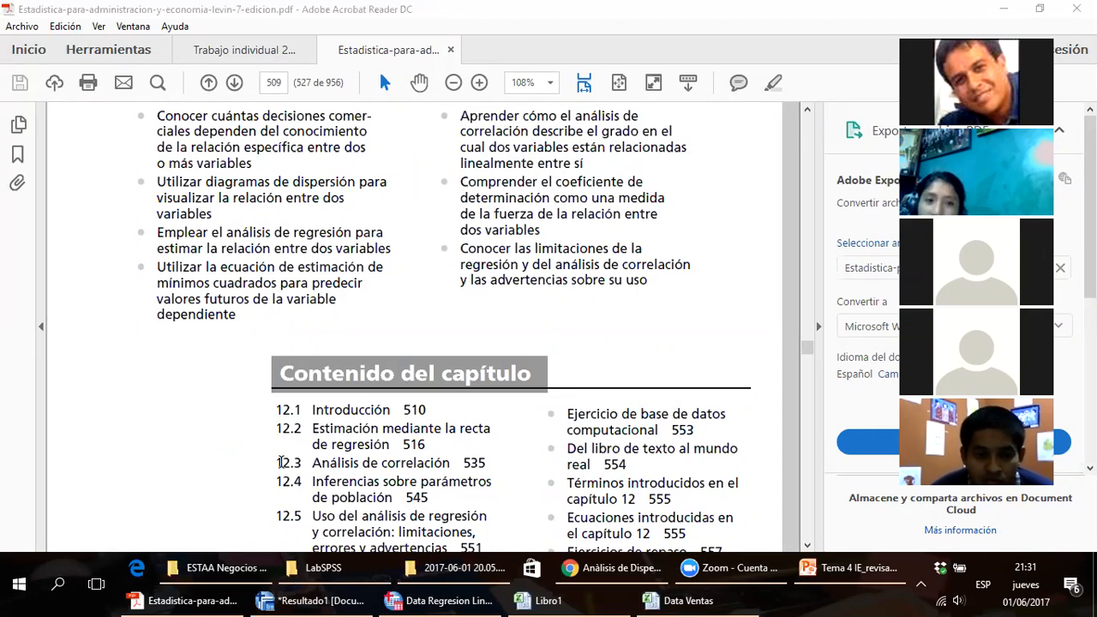
left_click(495, 463)
left_click_drag(495, 463, 384, 467)
left_click(468, 468)
left_click_drag(276, 408, 487, 465)
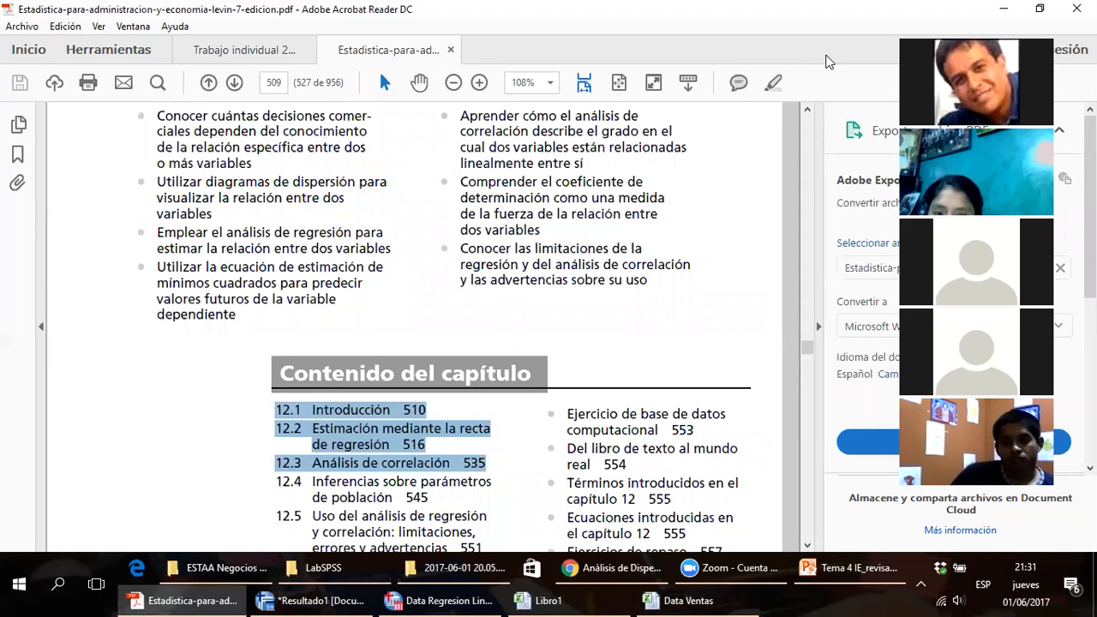
- Switch to the Libro1 workbook in Excel and show Hoja6 at 100% with the whole scatter chart in view
left_click(692, 599)
left_click(580, 601)
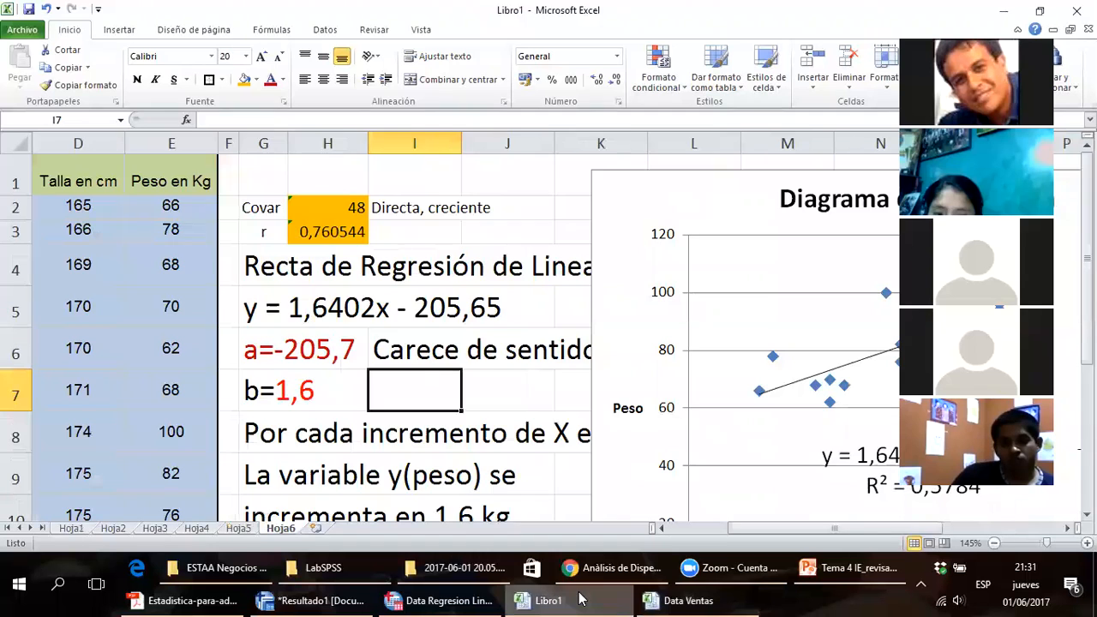
left_click(495, 182)
scroll(496, 183, "down", 2, "ctrl")
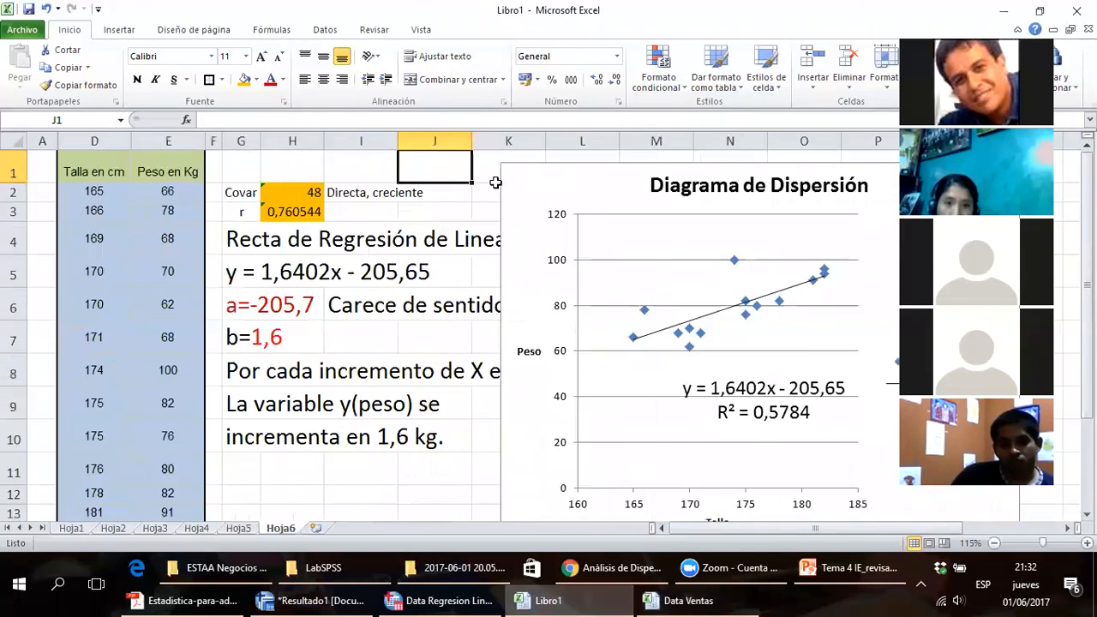
scroll(495, 183, "down", 1, "ctrl")
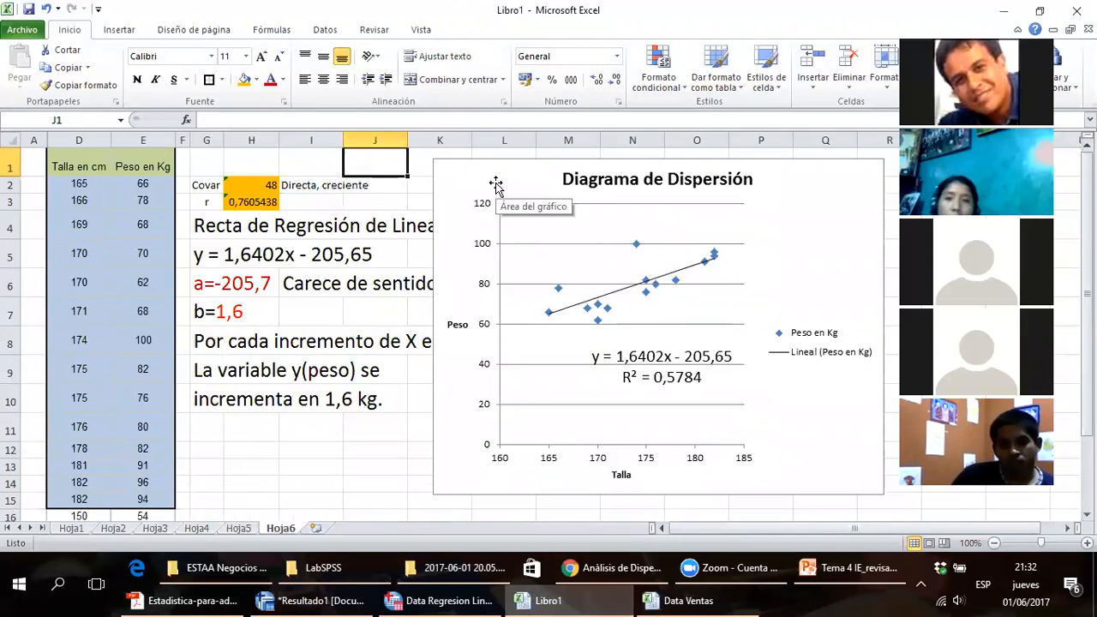